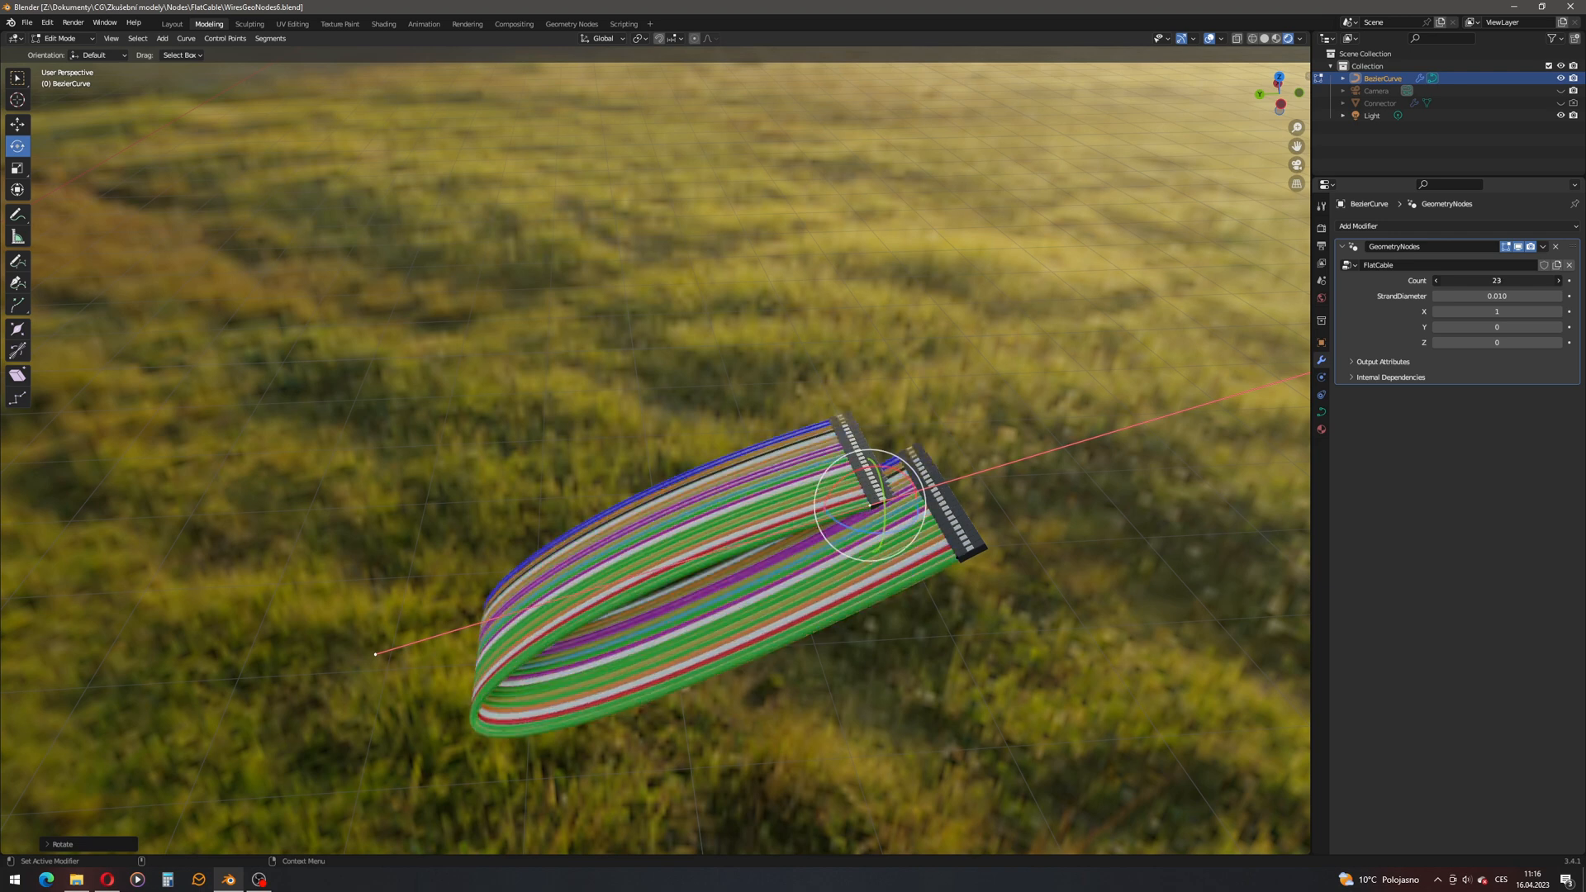
Step: Adjust the finished flat cable's StrandDiameter and try moving and rotating its curve's control point
{"action": "key", "text": "w"}
{"action": "left_click_drag", "start_coordinate": [853, 485], "coordinate": [701, 440]}
{"action": "key", "text": "e"}
{"action": "mouse_move", "coordinate": [1469, 296]}
{"action": "left_mouse_down"}
{"action": "mouse_move", "coordinate": [1512, 296]}
{"action": "mouse_move", "coordinate": [1481, 296]}
{"action": "left_mouse_up"}
{"action": "middle_click_drag", "start_coordinate": [1157, 419], "coordinate": [865, 417]}
{"action": "key", "text": "shift+space"}
{"action": "key", "text": "g"}
{"action": "key", "text": "shift+space"}
{"action": "key", "text": "r"}
{"action": "left_click_drag", "start_coordinate": [686, 395], "coordinate": [657, 446]}
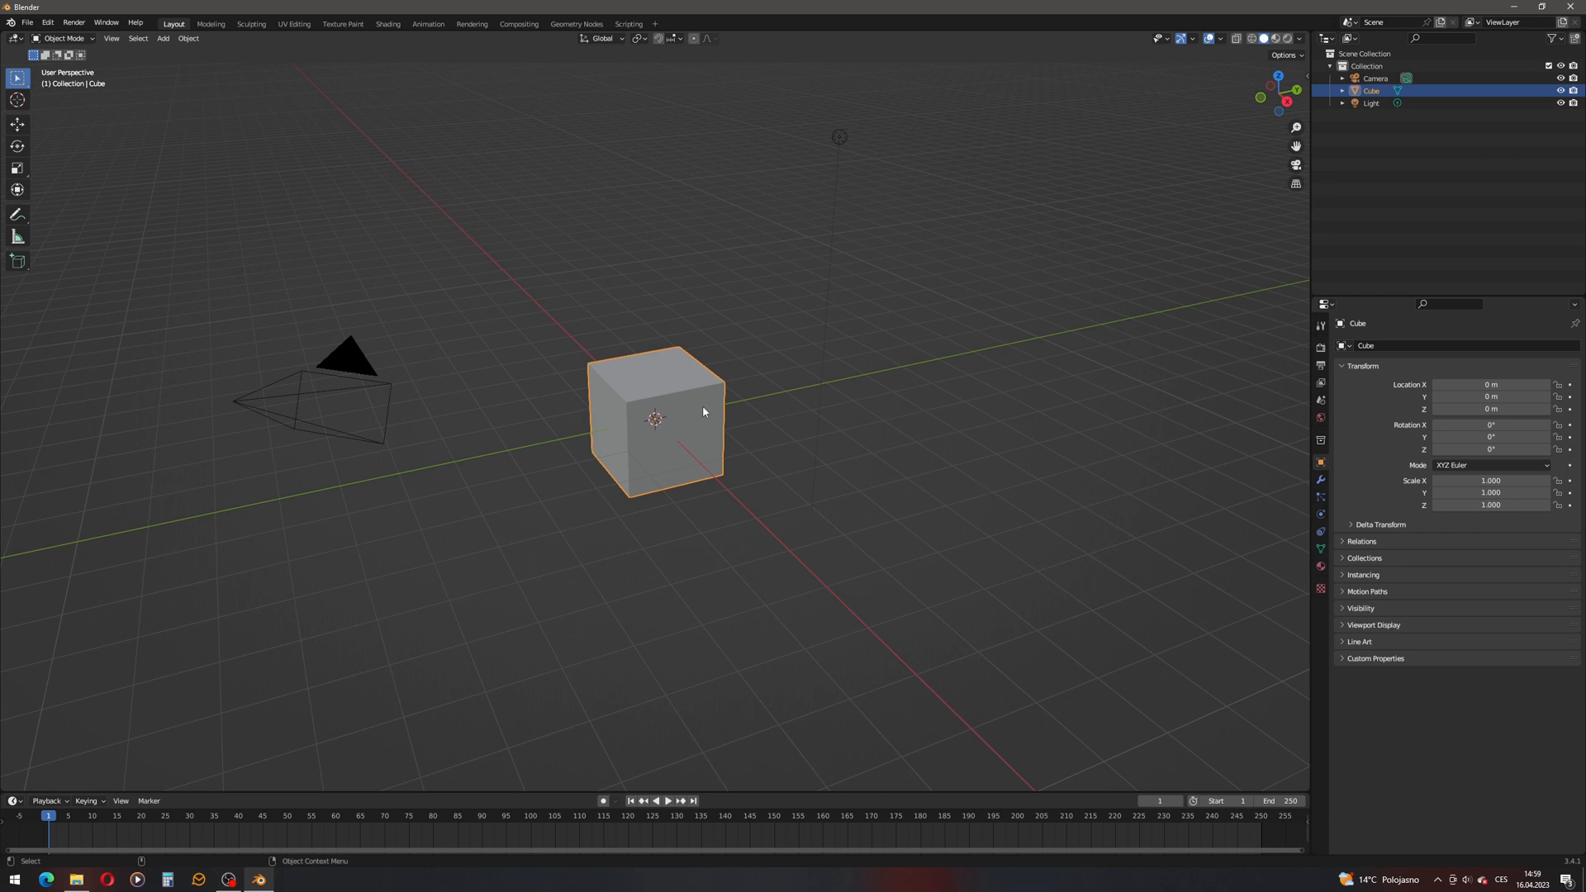
Step: Delete the default cube and add a Bezier curve to the scene
{"action": "right_click", "coordinate": [1370, 90]}
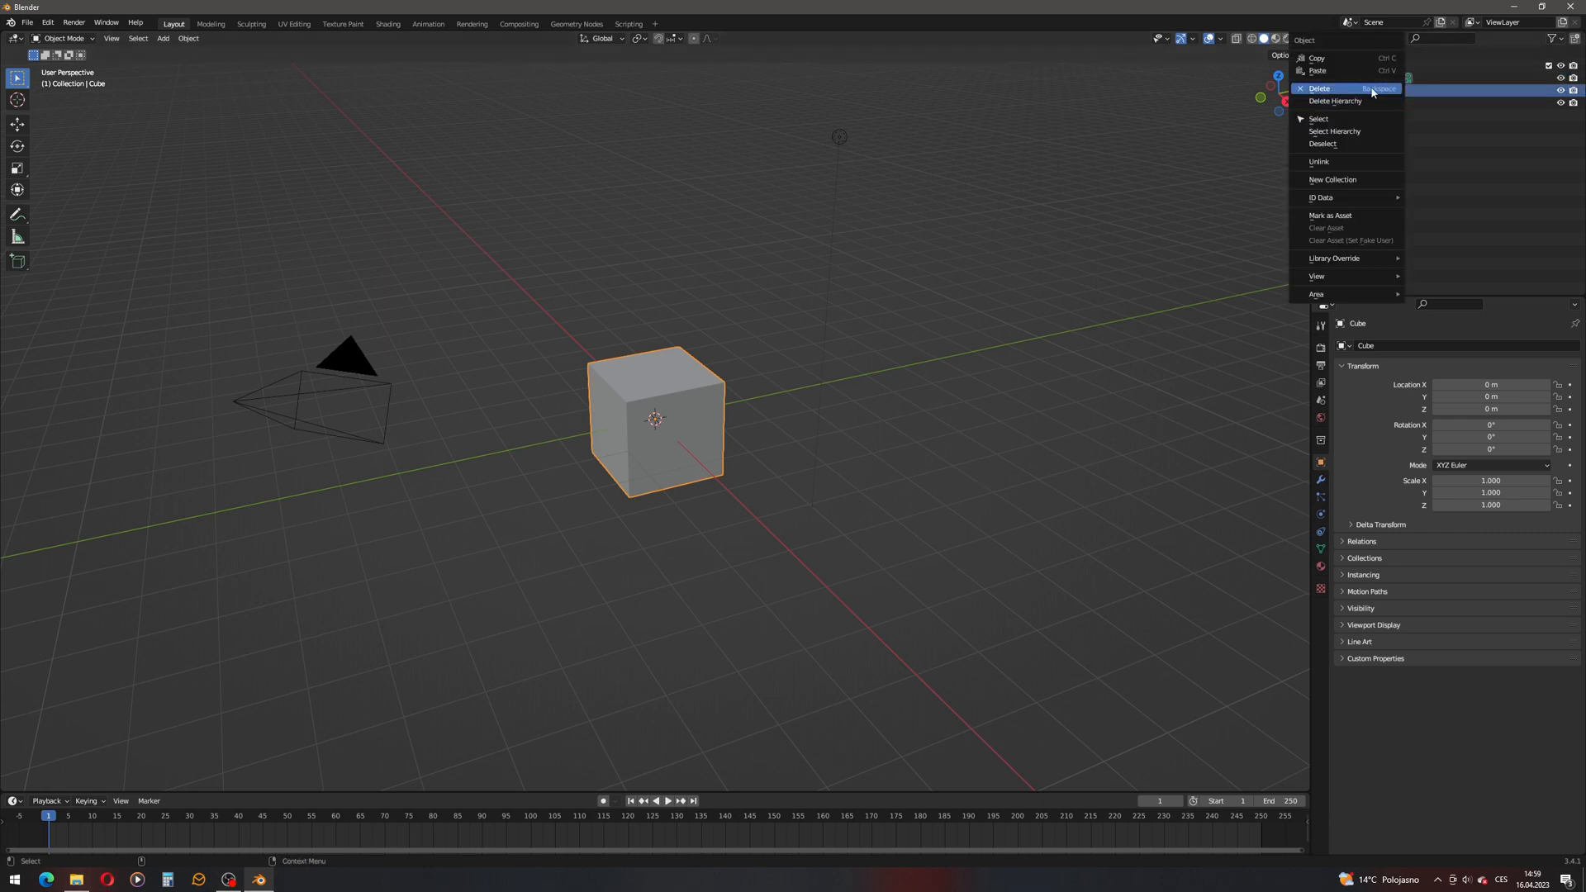
{"action": "left_click", "coordinate": [1373, 91]}
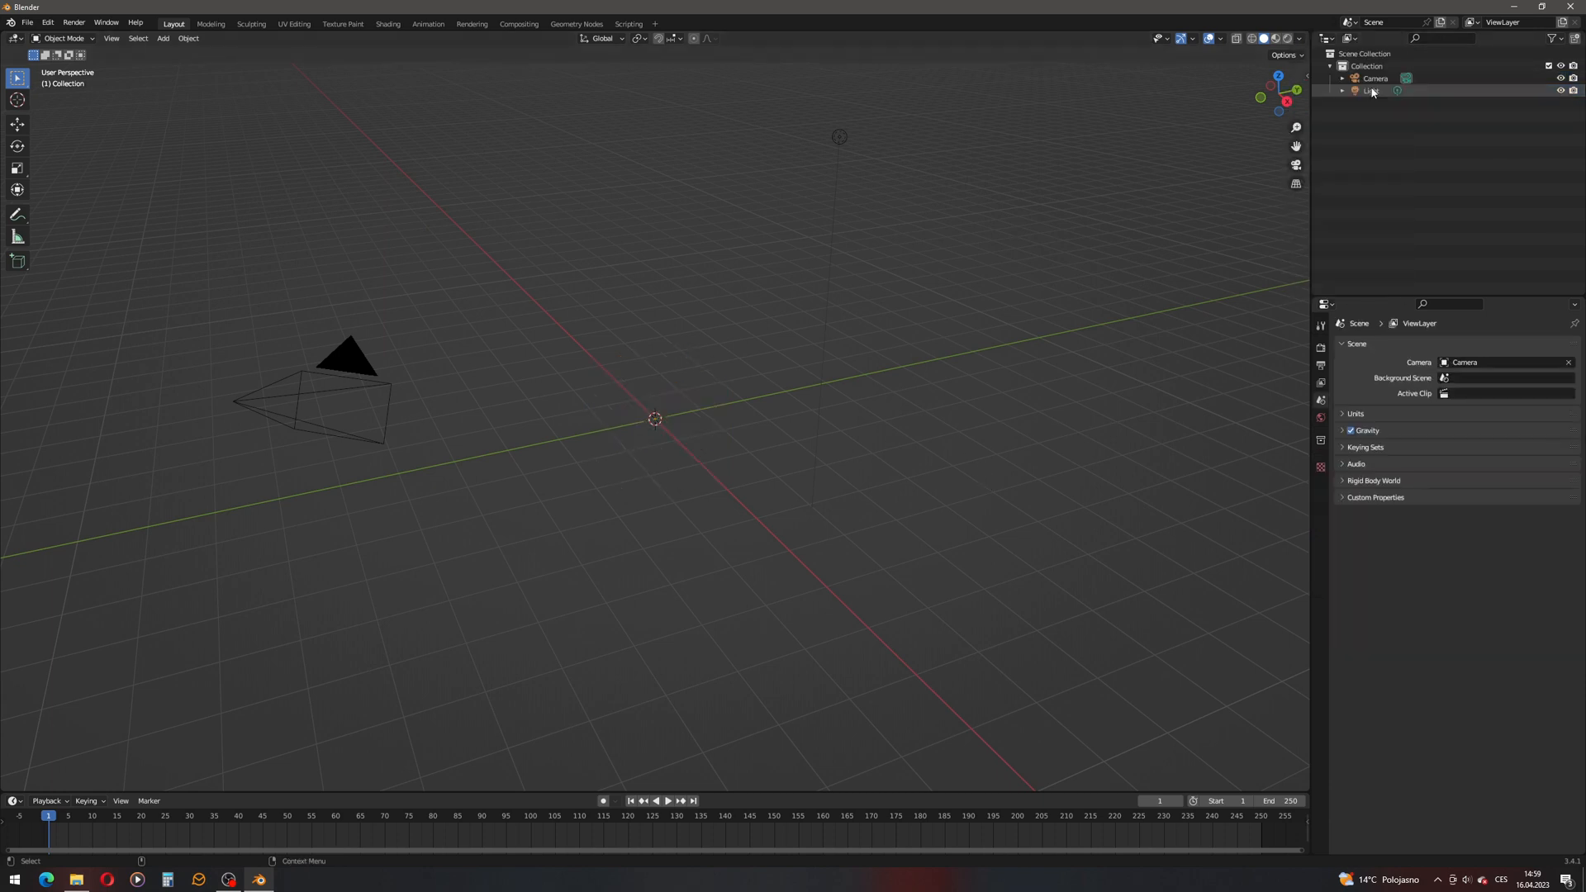
{"action": "left_click", "coordinate": [169, 42]}
{"action": "mouse_move", "coordinate": [186, 65]}
{"action": "left_click", "coordinate": [299, 65]}
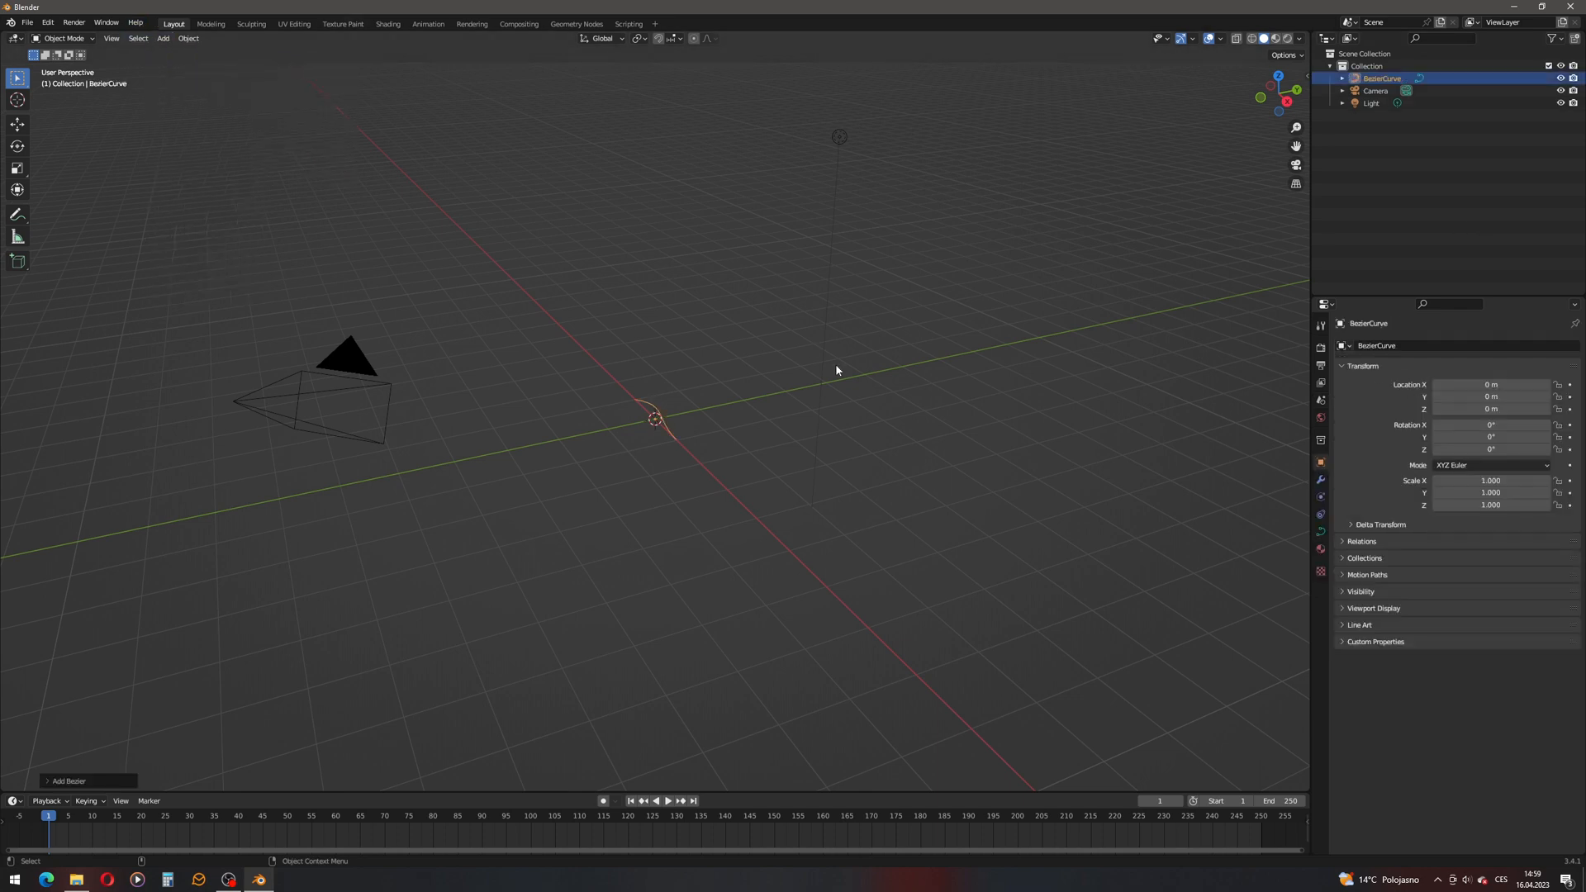
Step: Add a Geometry Nodes modifier to the Bezier curve with a new node group named FlatCable
{"action": "left_click", "coordinate": [1321, 480]}
{"action": "left_click", "coordinate": [1390, 346]}
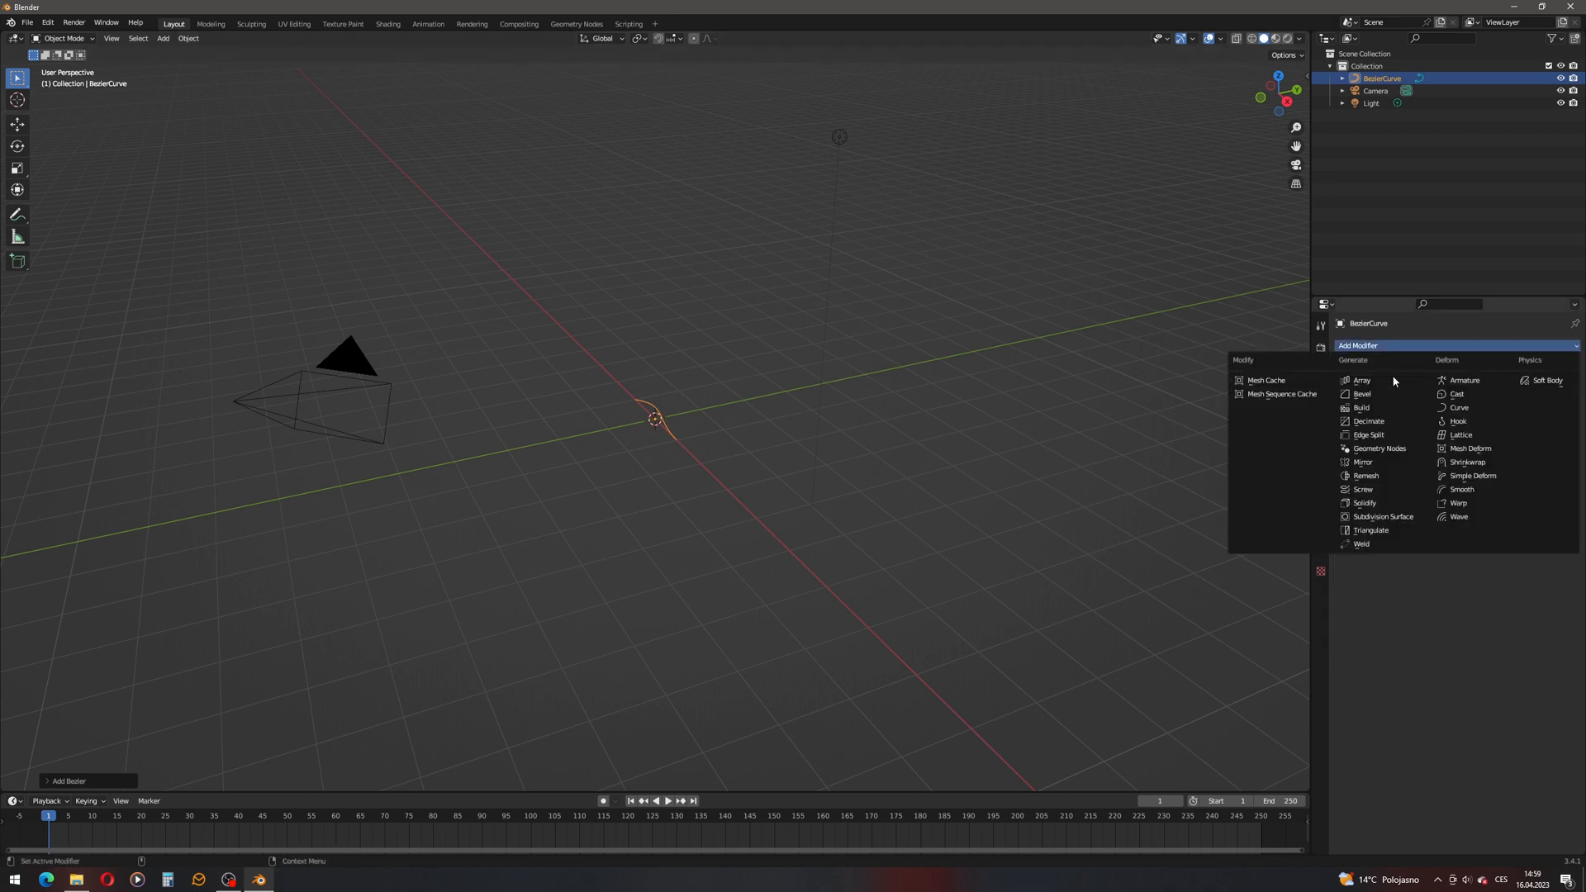
{"action": "left_click", "coordinate": [1367, 448]}
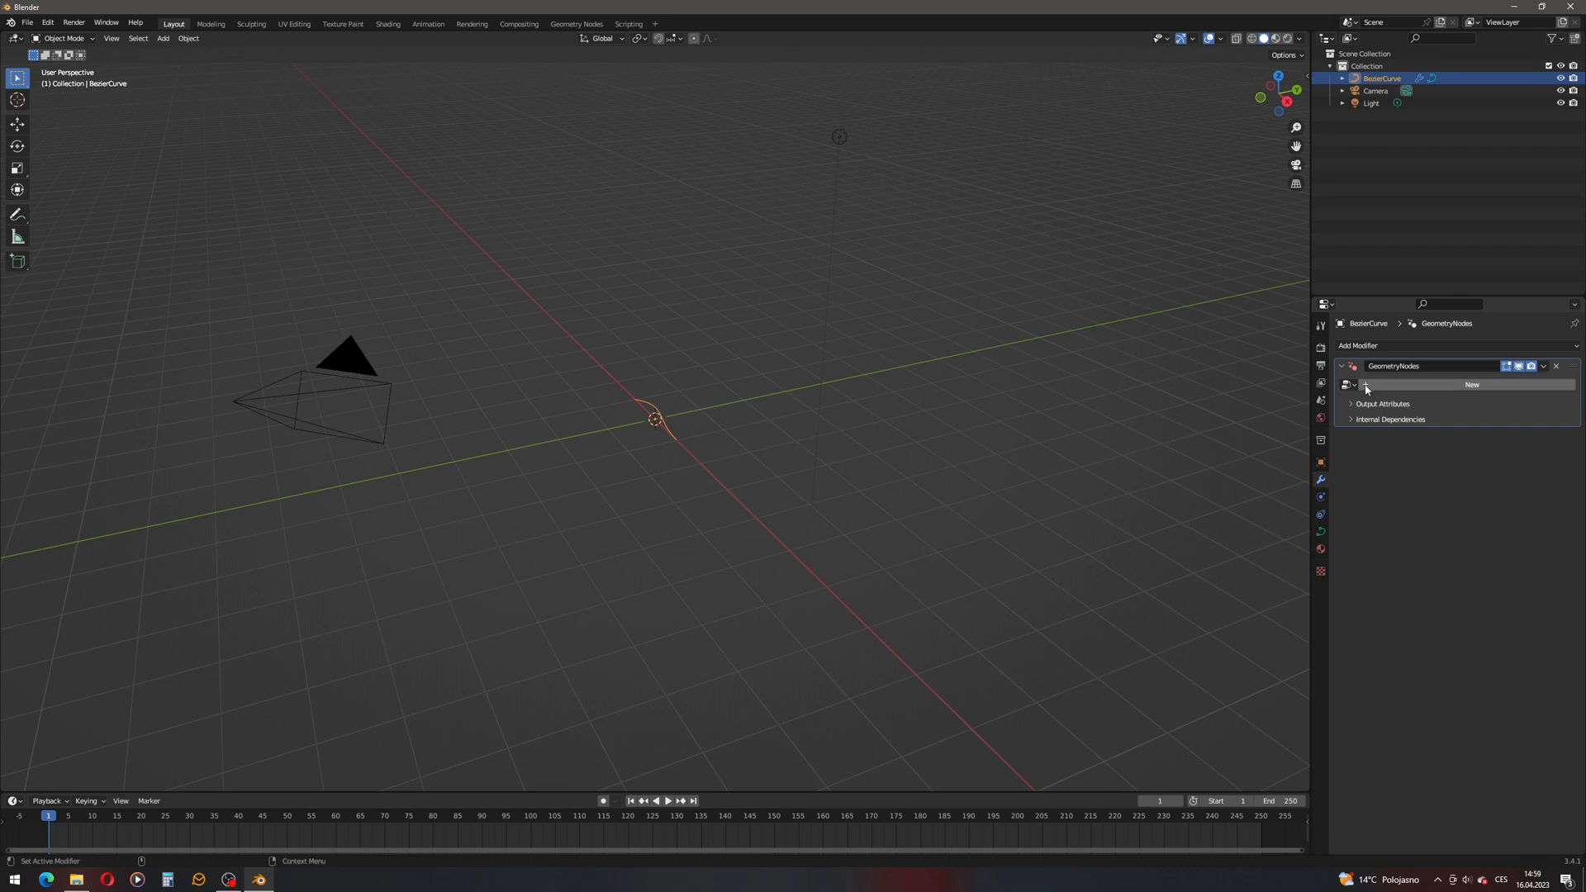
{"action": "left_click", "coordinate": [1367, 388]}
{"action": "double_click", "coordinate": [1405, 386]}
{"action": "type", "text": "FlatCa"}
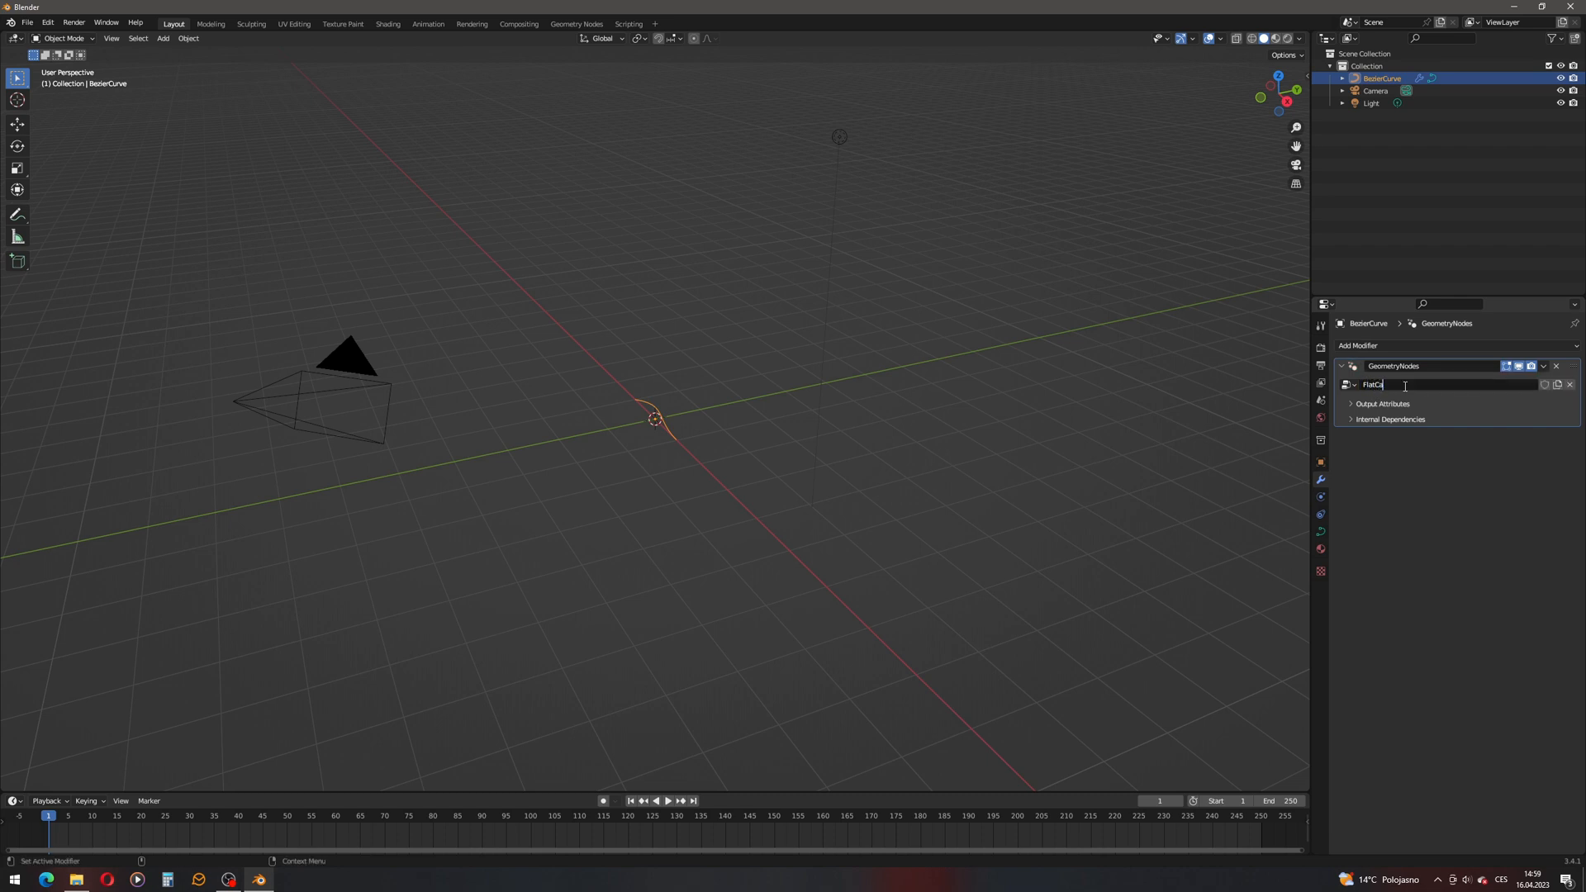
{"action": "type", "text": "ble"}
{"action": "key", "text": "Return"}
Step: Switch to the Geometry Nodes workspace and move the Group Input node up and away from Group Output
{"action": "left_click", "coordinate": [572, 24]}
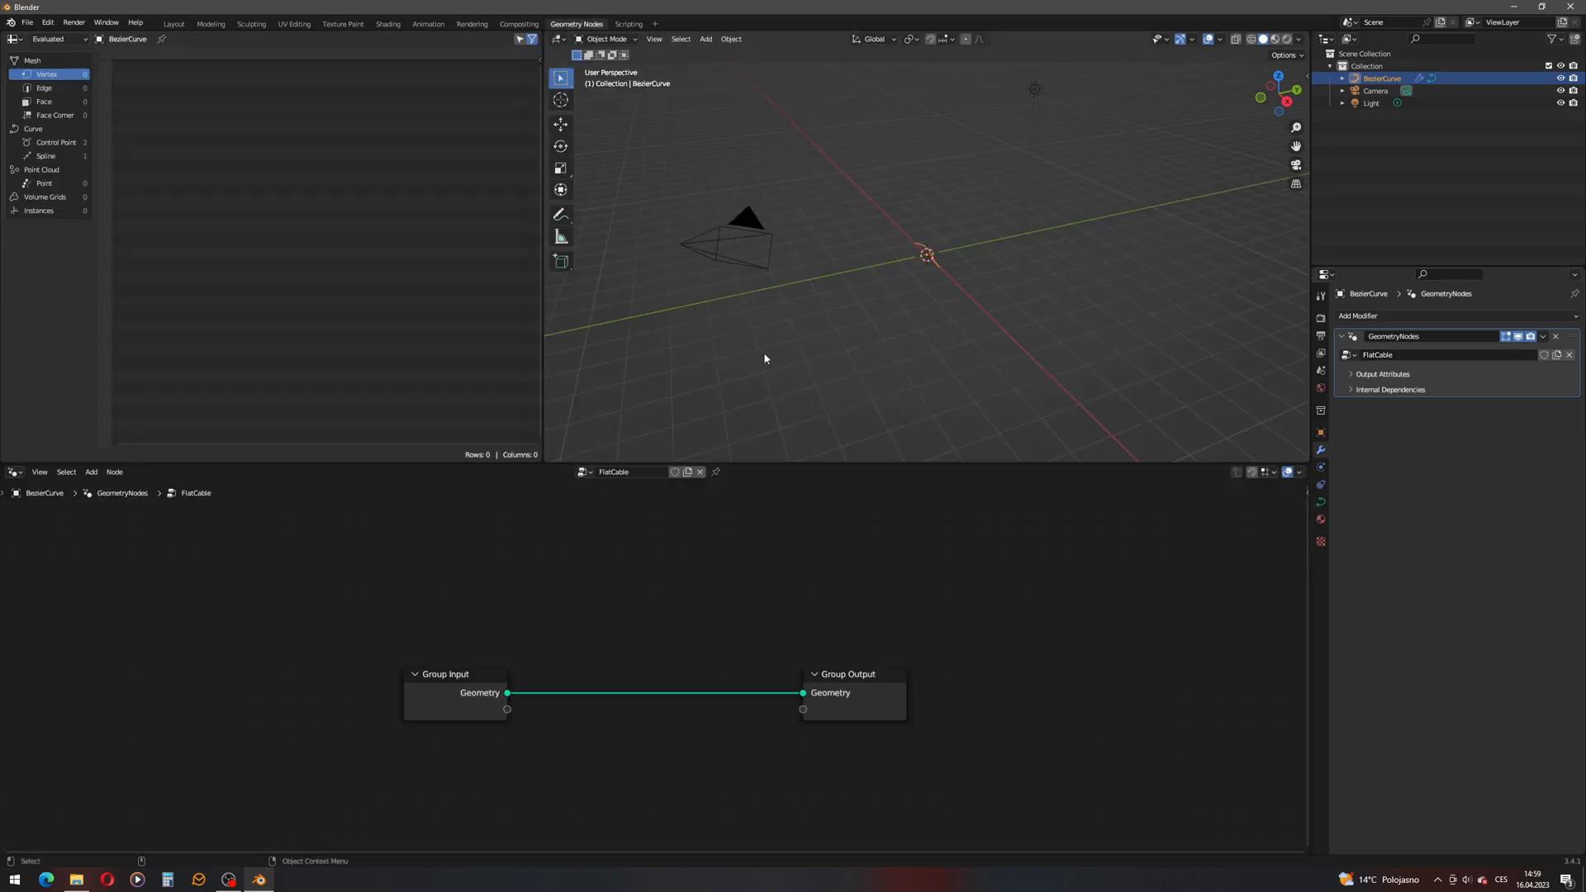
{"action": "middle_click_drag", "start_coordinate": [826, 312], "coordinate": [971, 417]}
{"action": "scroll", "coordinate": [919, 259], "scroll_direction": "up", "scroll_amount": 12}
{"action": "left_click_drag", "start_coordinate": [491, 706], "coordinate": [350, 630]}
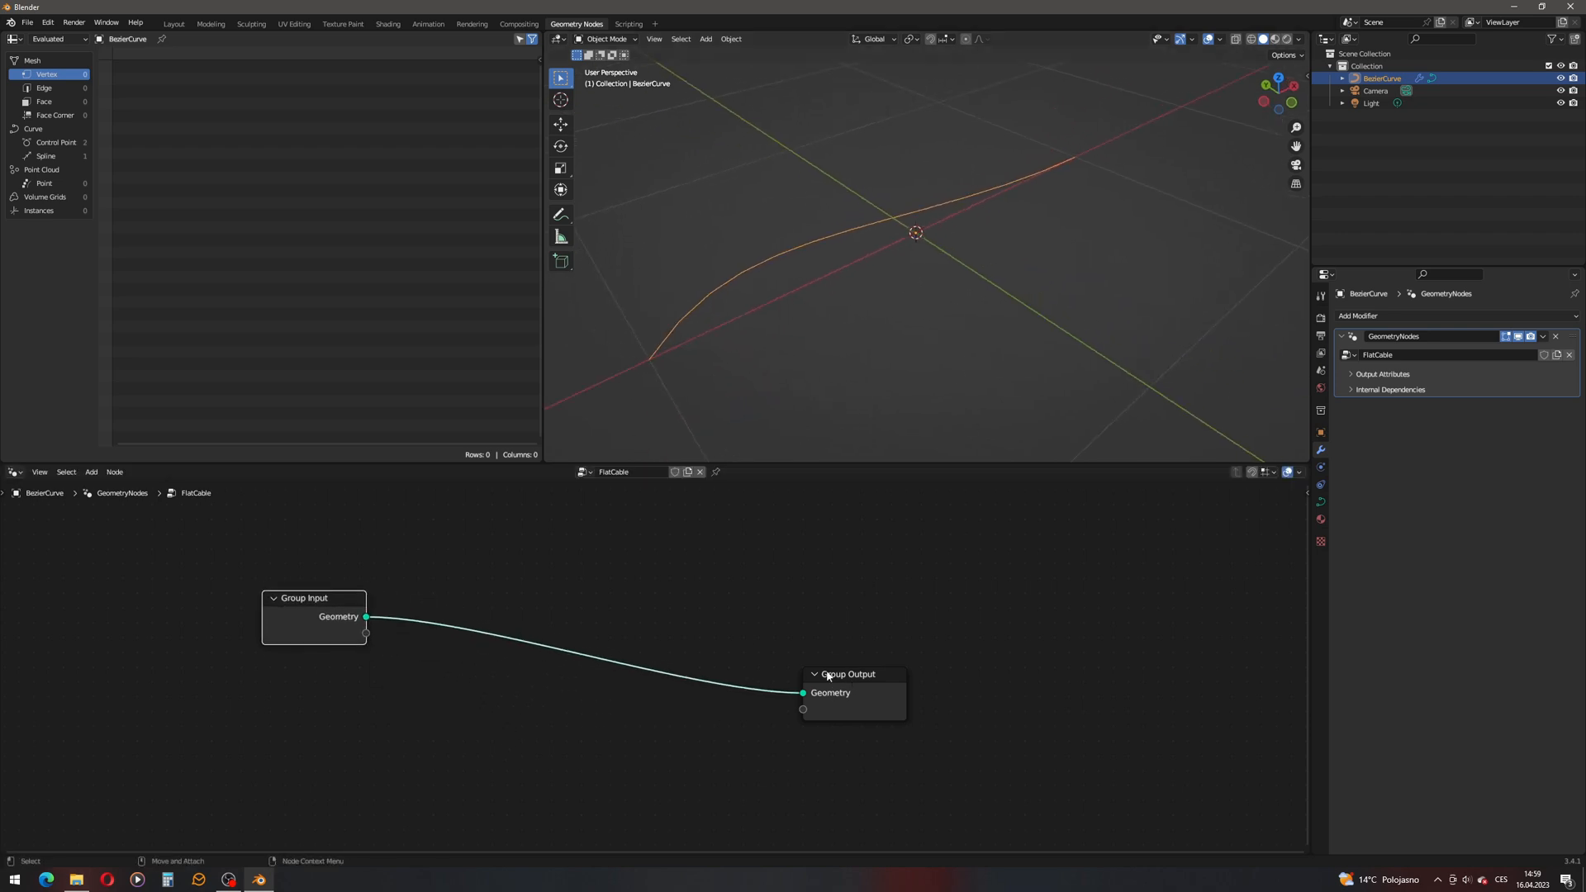
{"action": "left_click", "coordinate": [754, 646]}
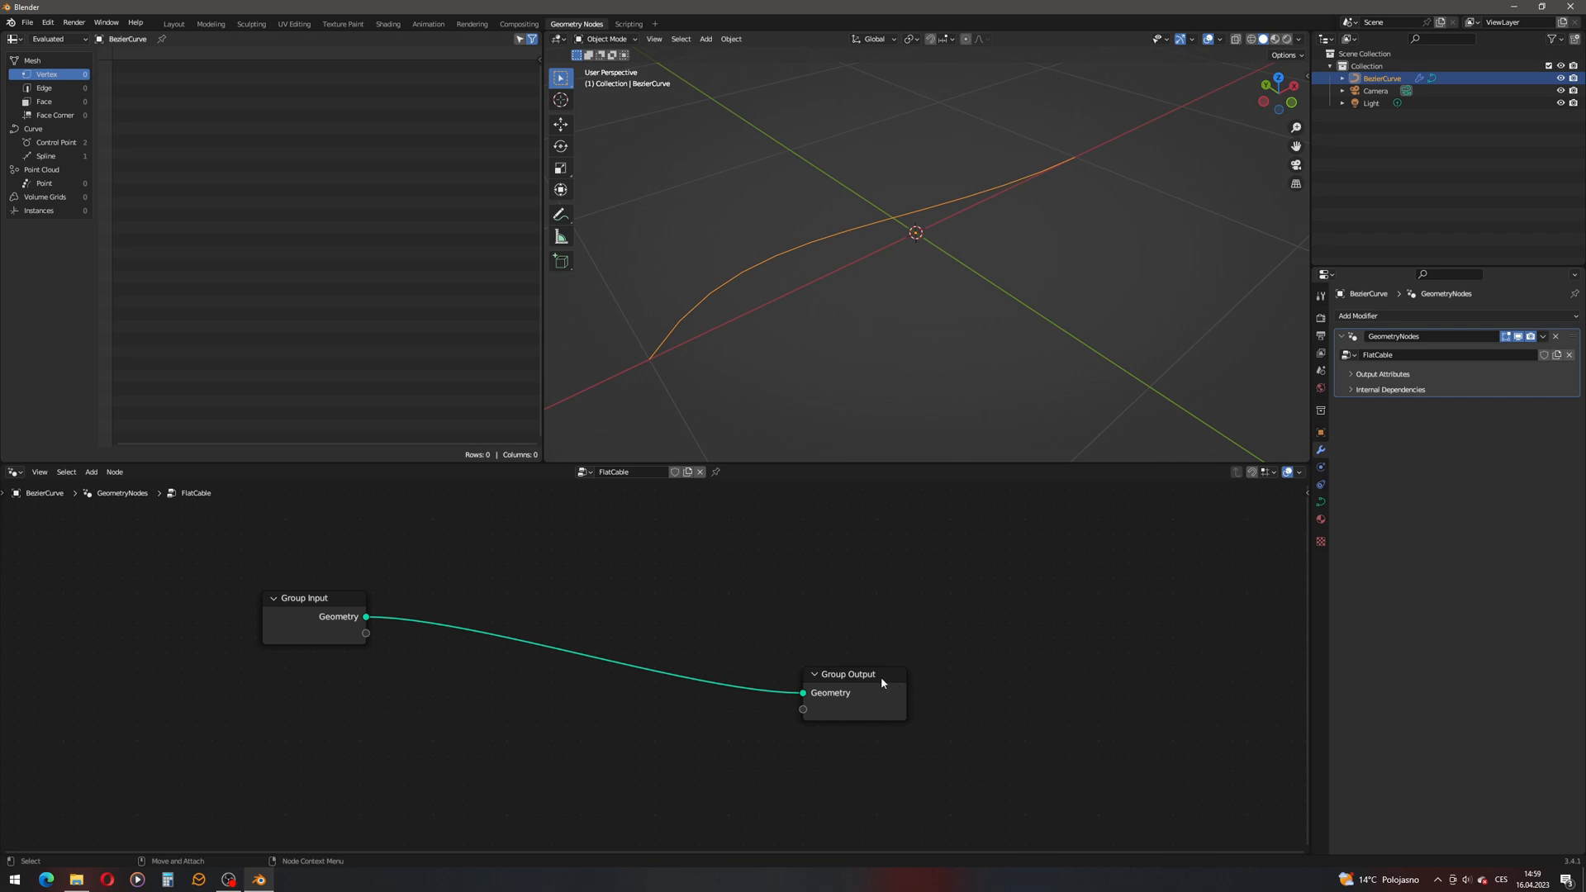
Step: Spread the Group Input and Group Output nodes further apart and cut the Geometry link between them
{"action": "left_click_drag", "start_coordinate": [350, 608], "coordinate": [345, 560]}
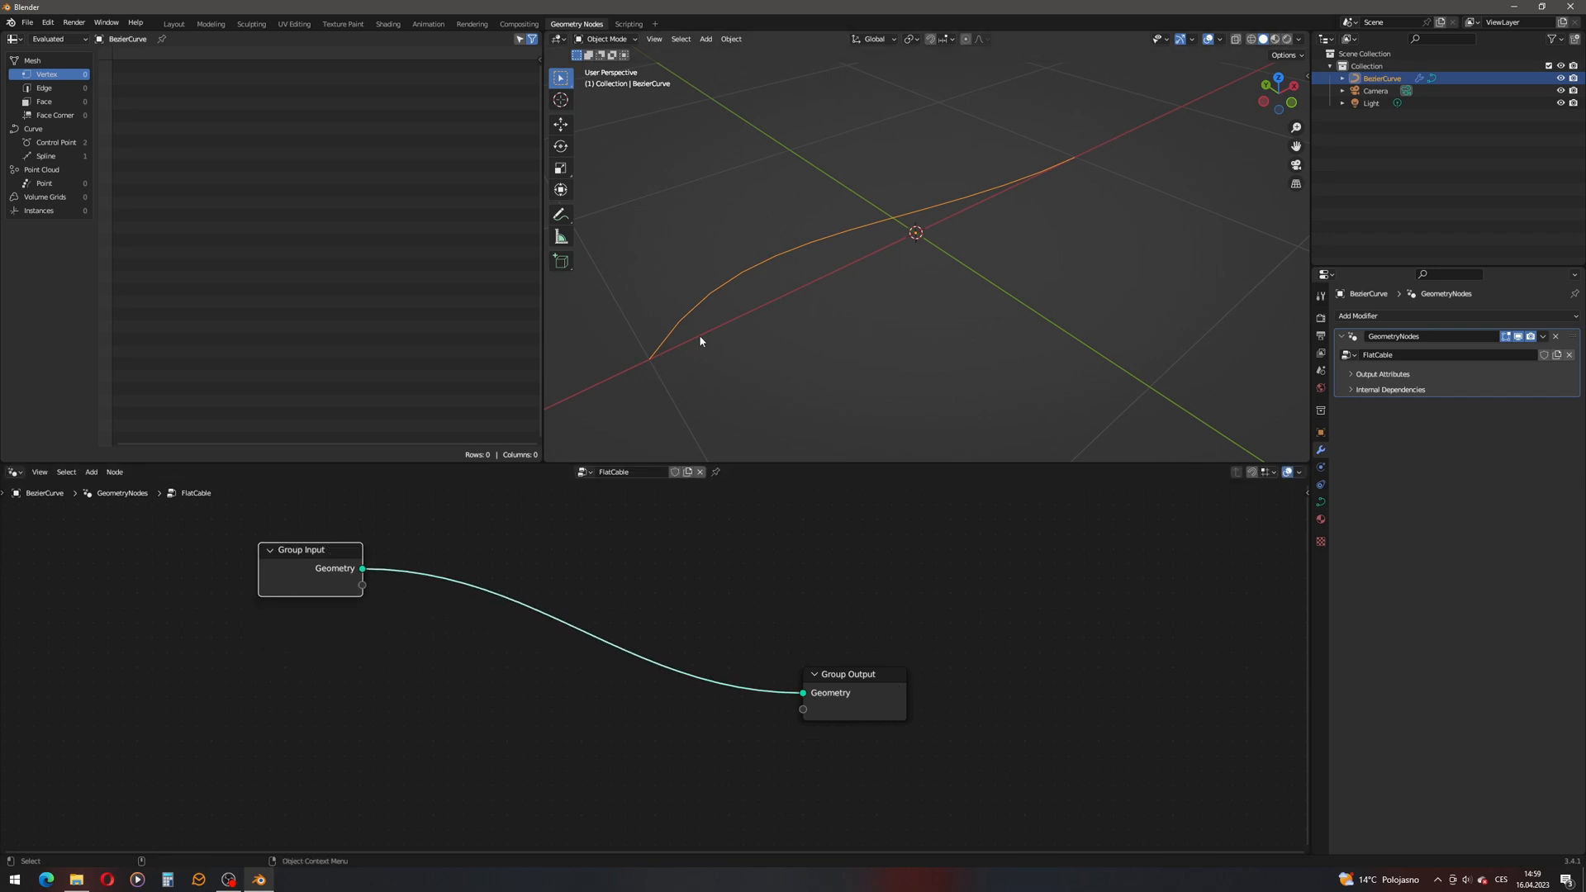
{"action": "left_click_drag", "start_coordinate": [870, 673], "coordinate": [1009, 659]}
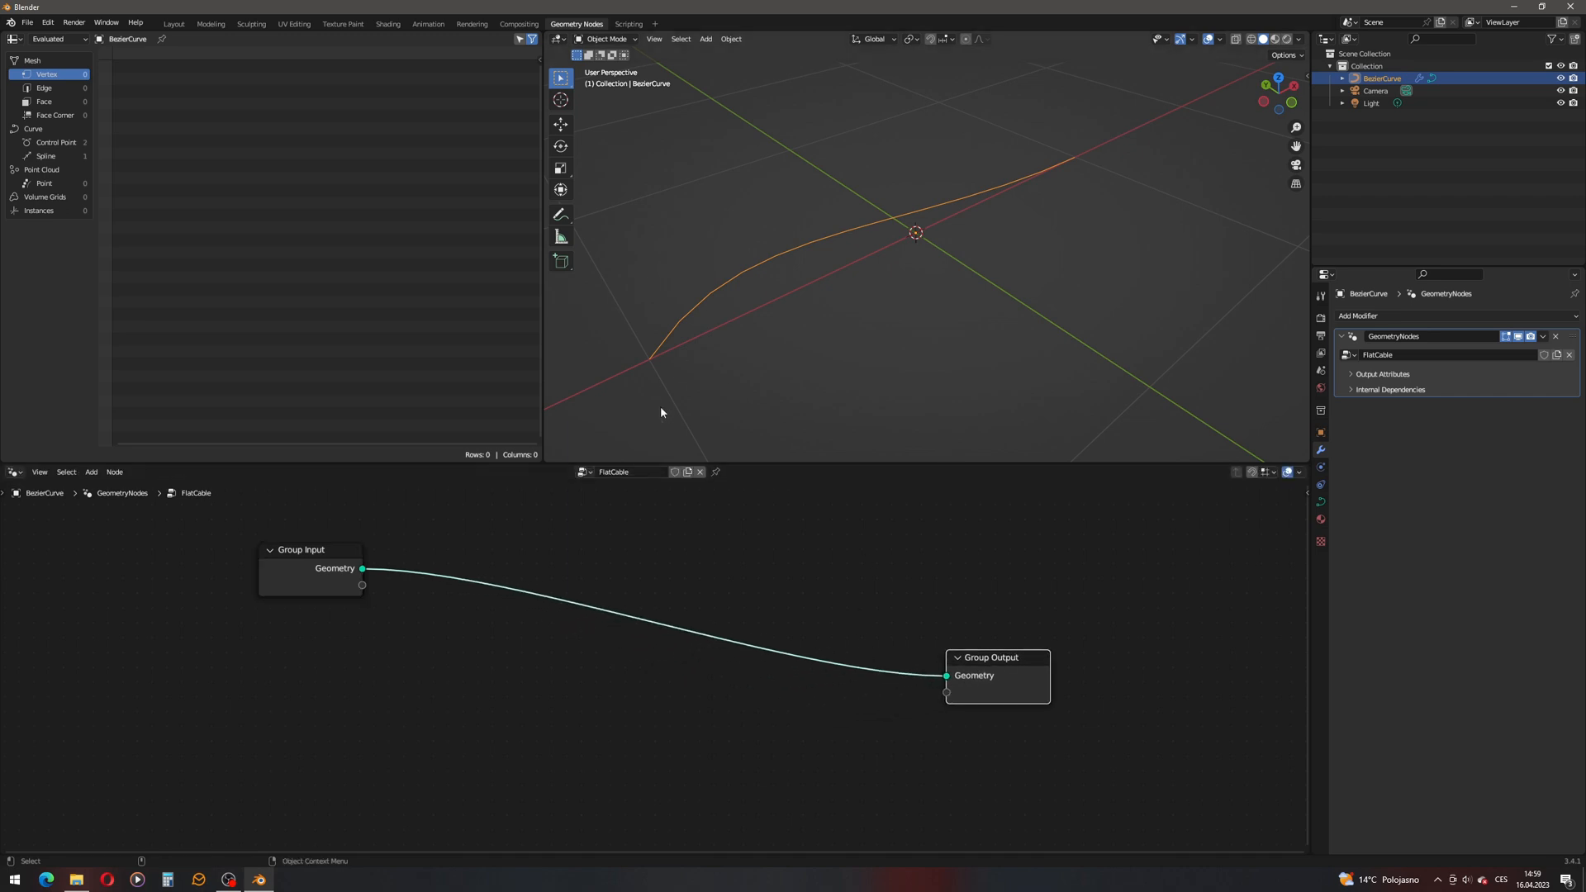
{"action": "left_click_drag", "start_coordinate": [1021, 654], "coordinate": [1041, 638]}
{"action": "left_click_drag", "start_coordinate": [366, 551], "coordinate": [317, 529]}
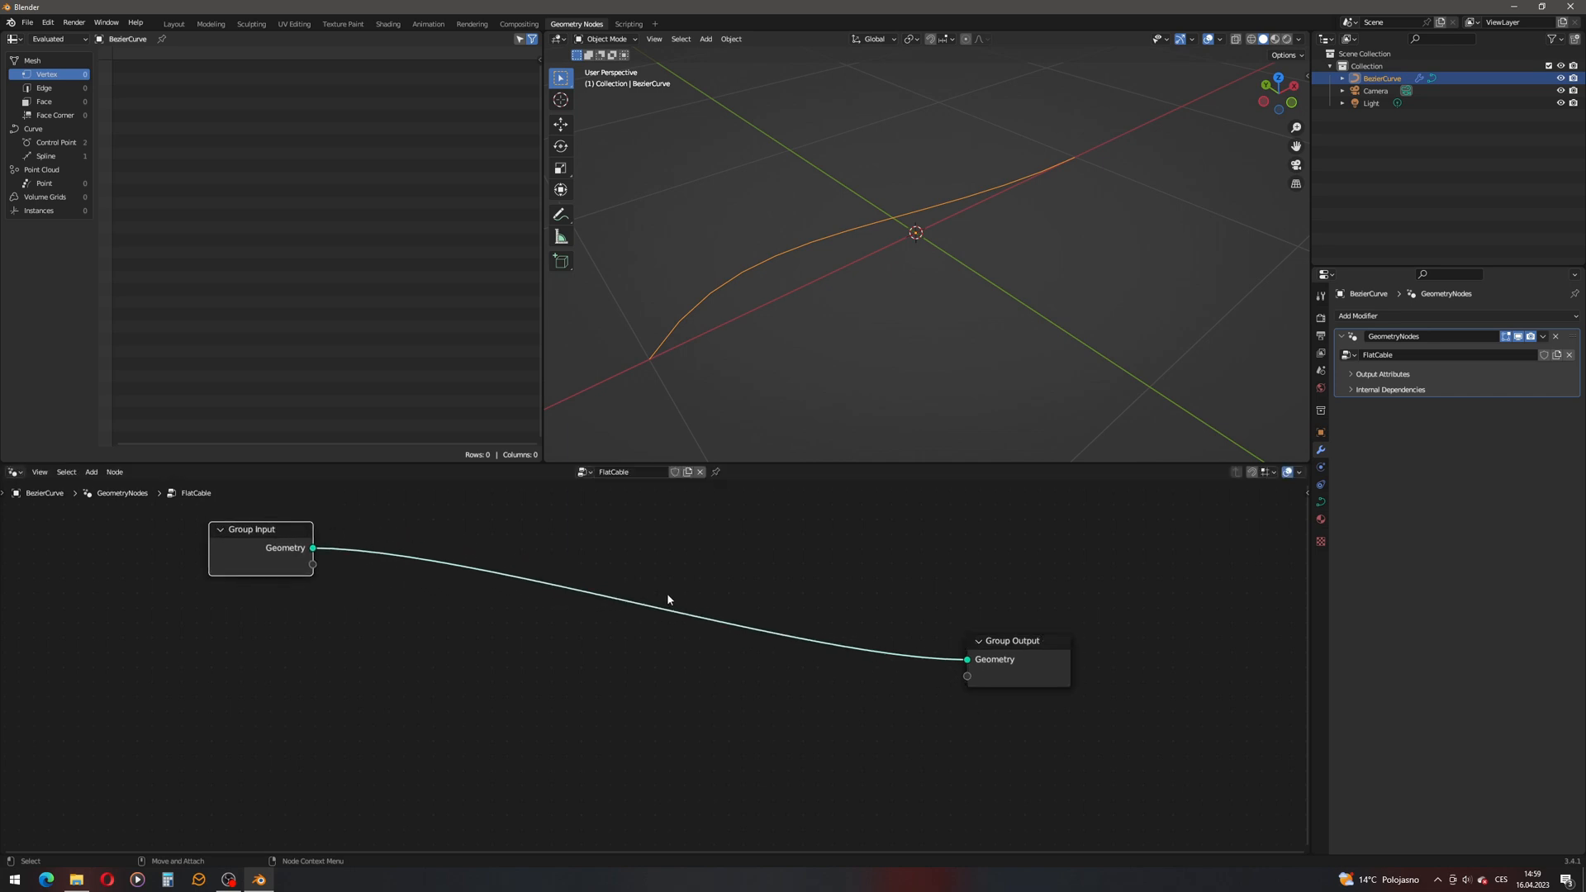
{"action": "right_click_drag", "start_coordinate": [666, 607], "coordinate": [644, 673], "text": "ctrl"}
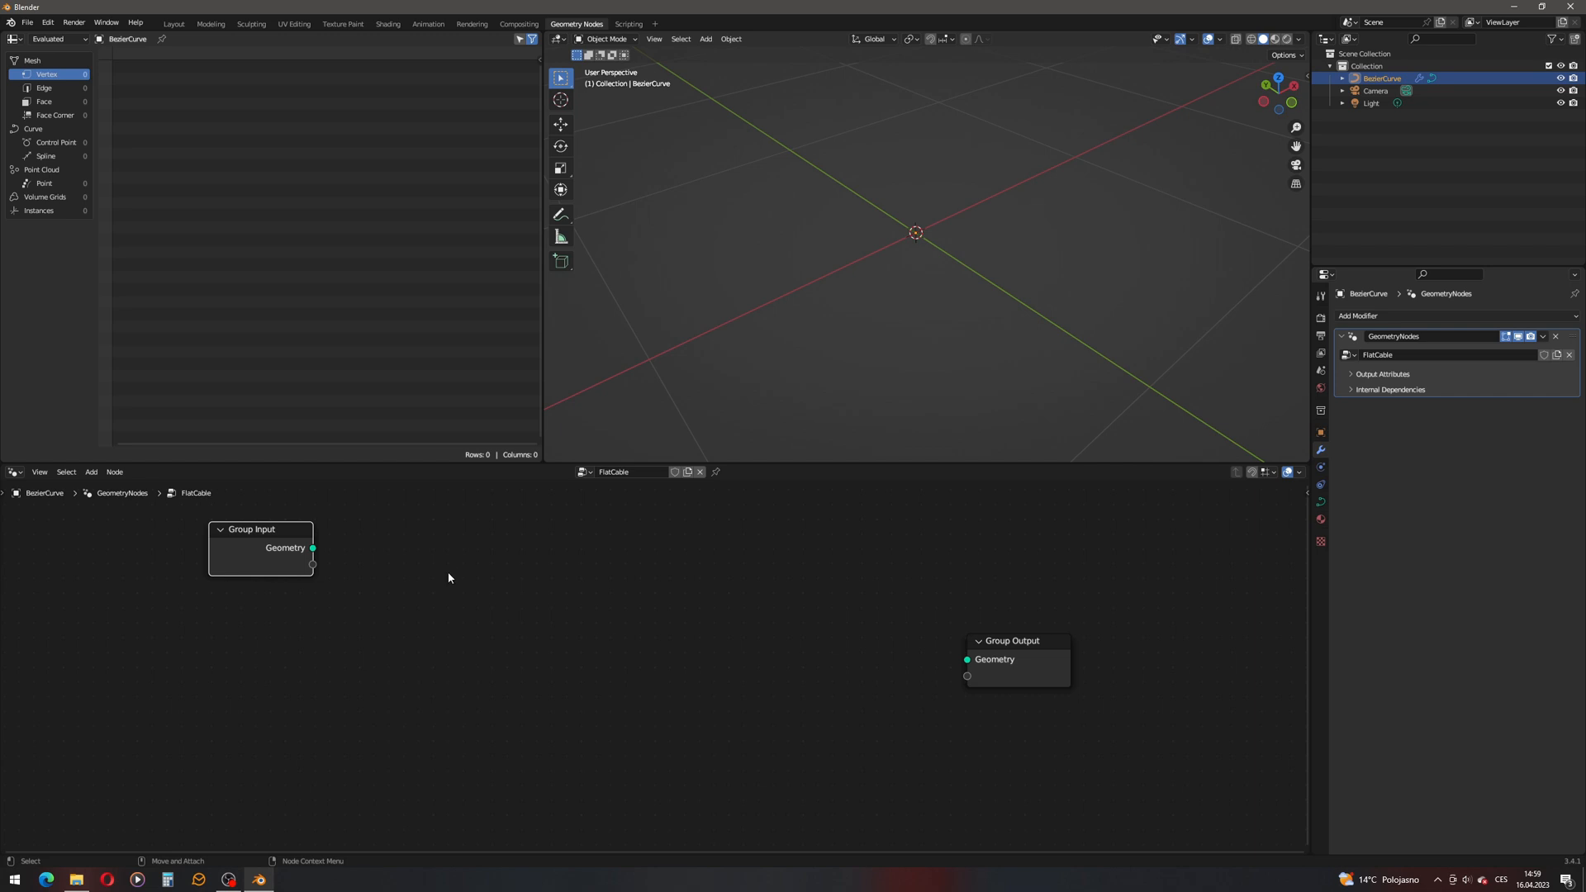
{"action": "left_click_drag", "start_coordinate": [260, 532], "coordinate": [295, 541]}
{"action": "left_click", "coordinate": [82, 475]}
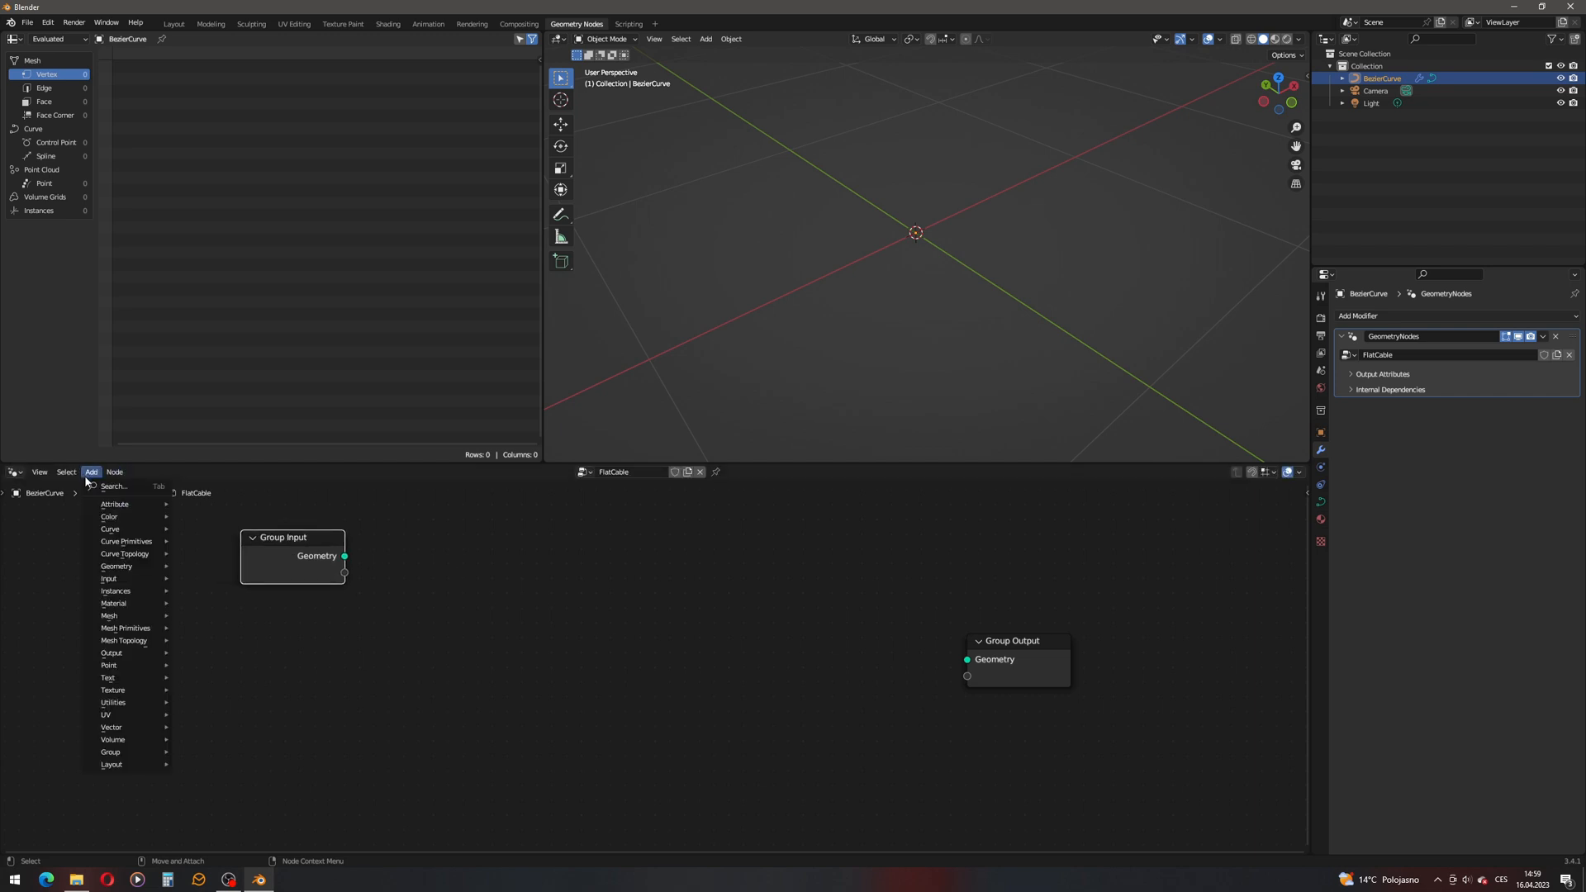
{"action": "left_click", "coordinate": [92, 486]}
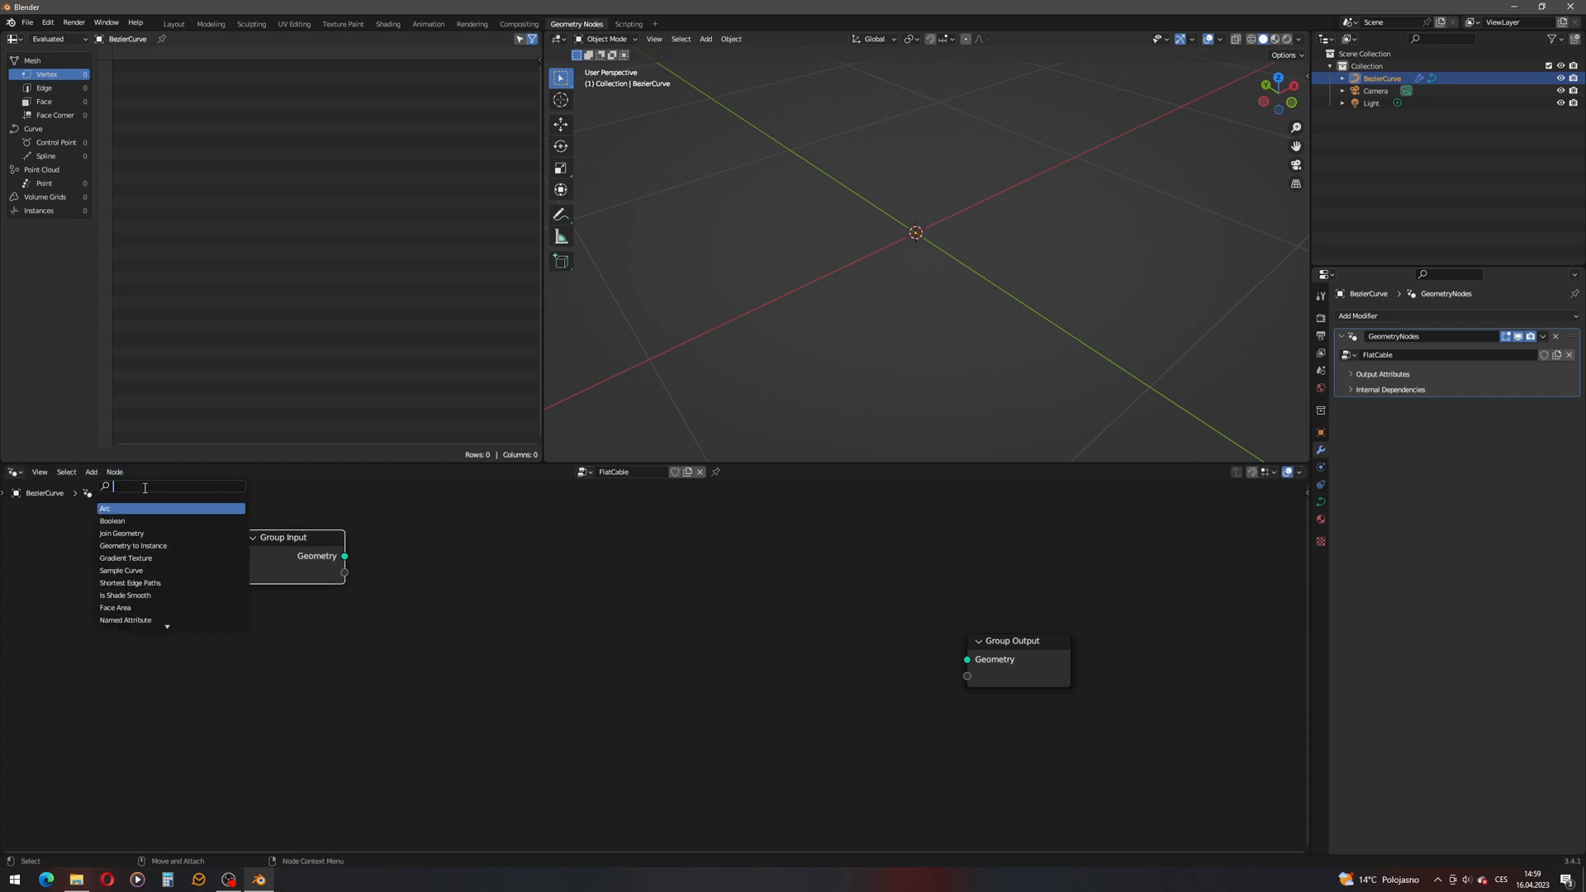
{"action": "type", "text": "mesh to"}
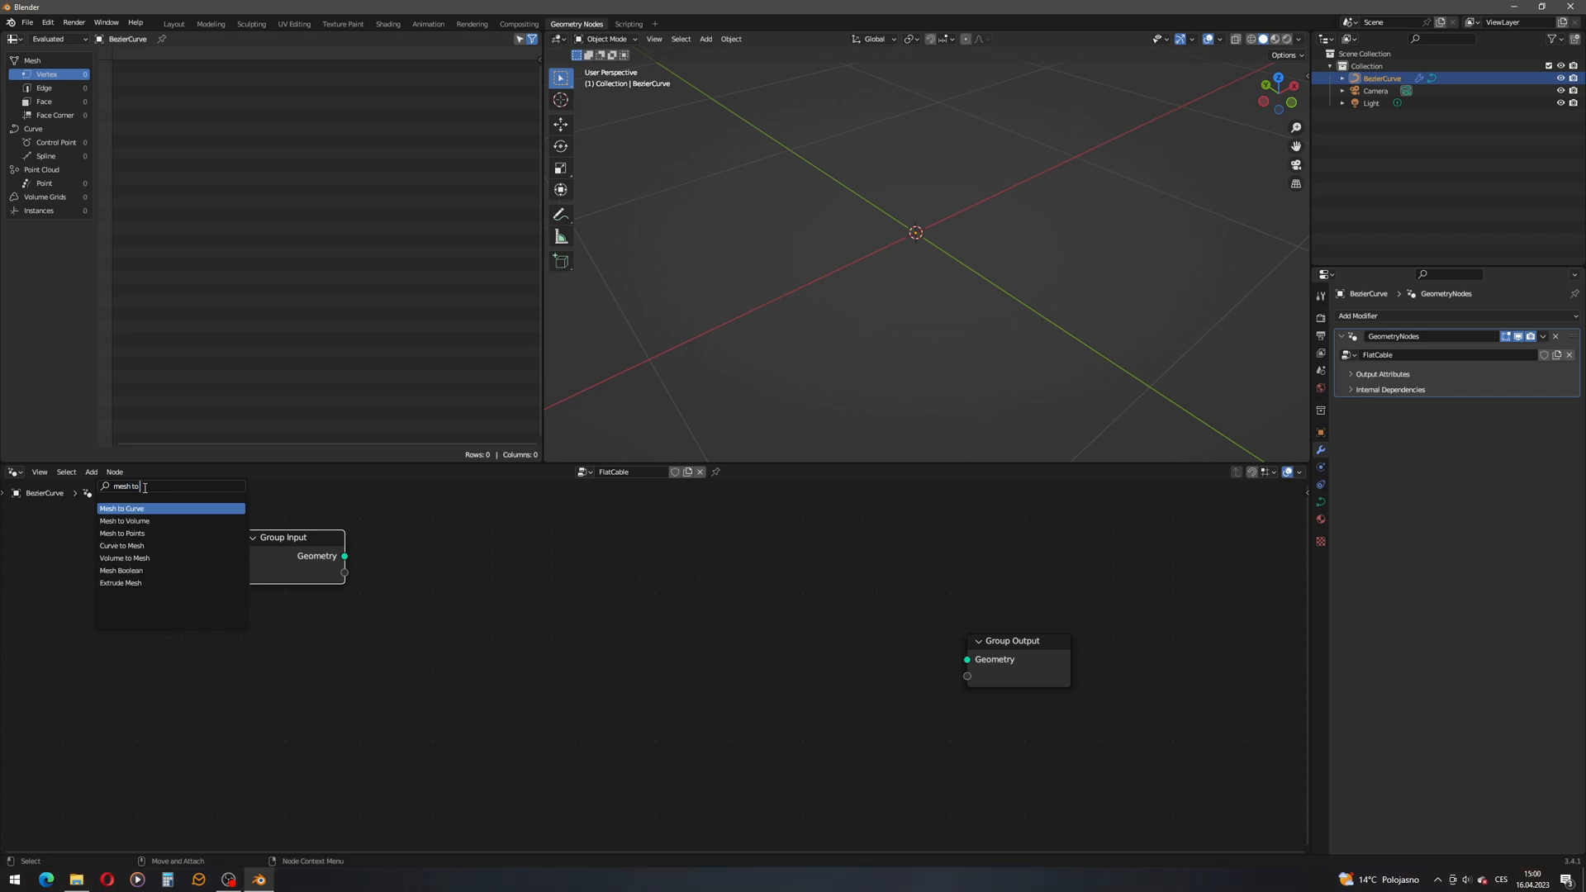
{"action": "left_click", "coordinate": [165, 509]}
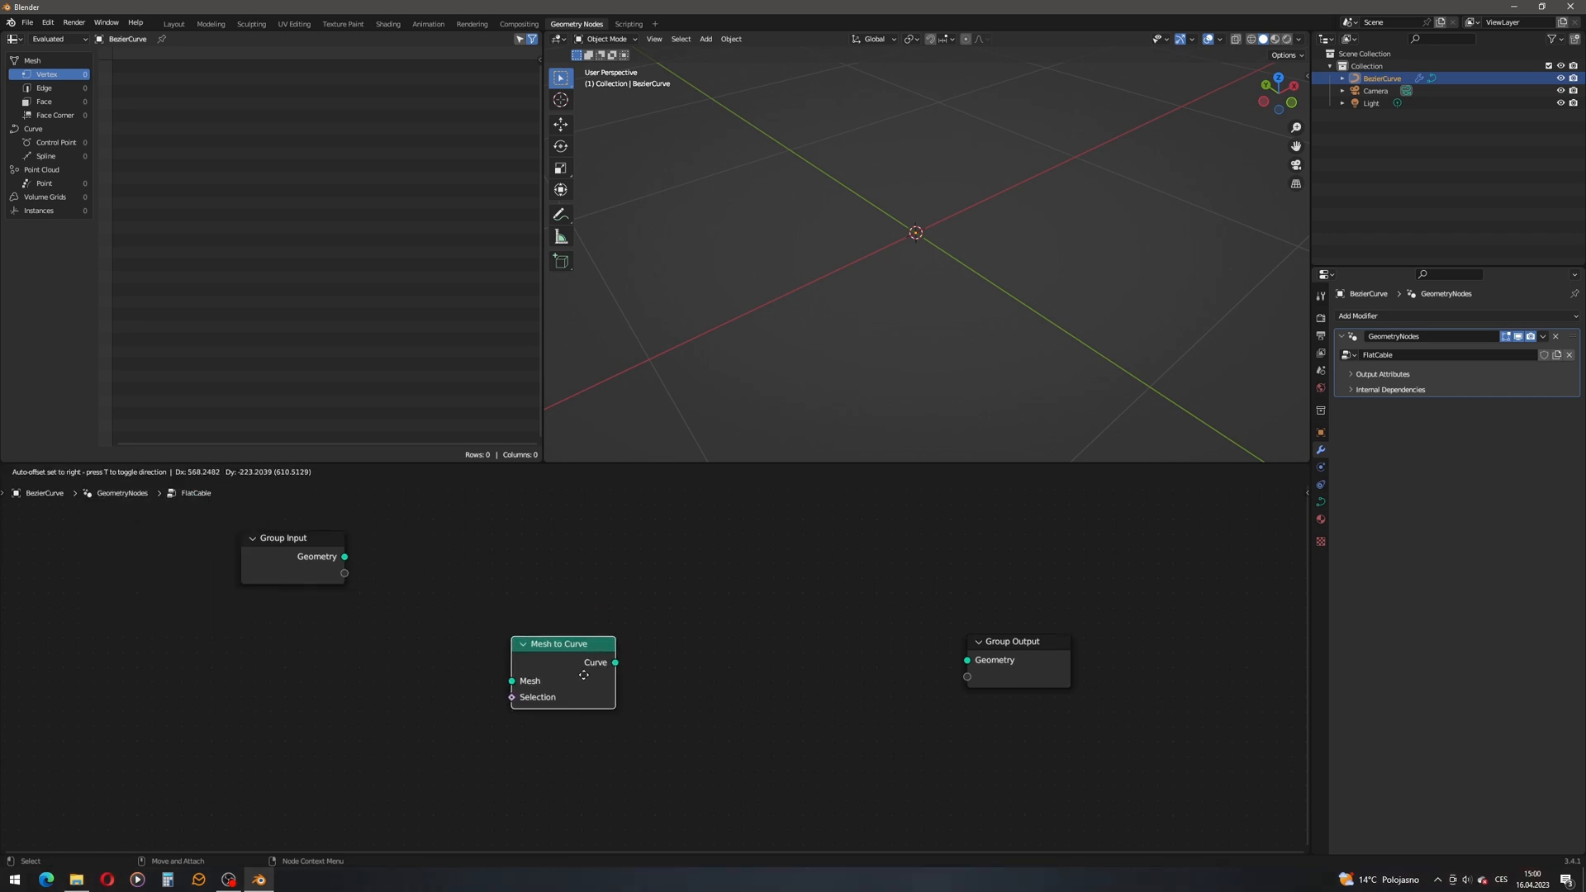
{"action": "left_click", "coordinate": [584, 675]}
{"action": "left_click_drag", "start_coordinate": [568, 649], "coordinate": [648, 636]}
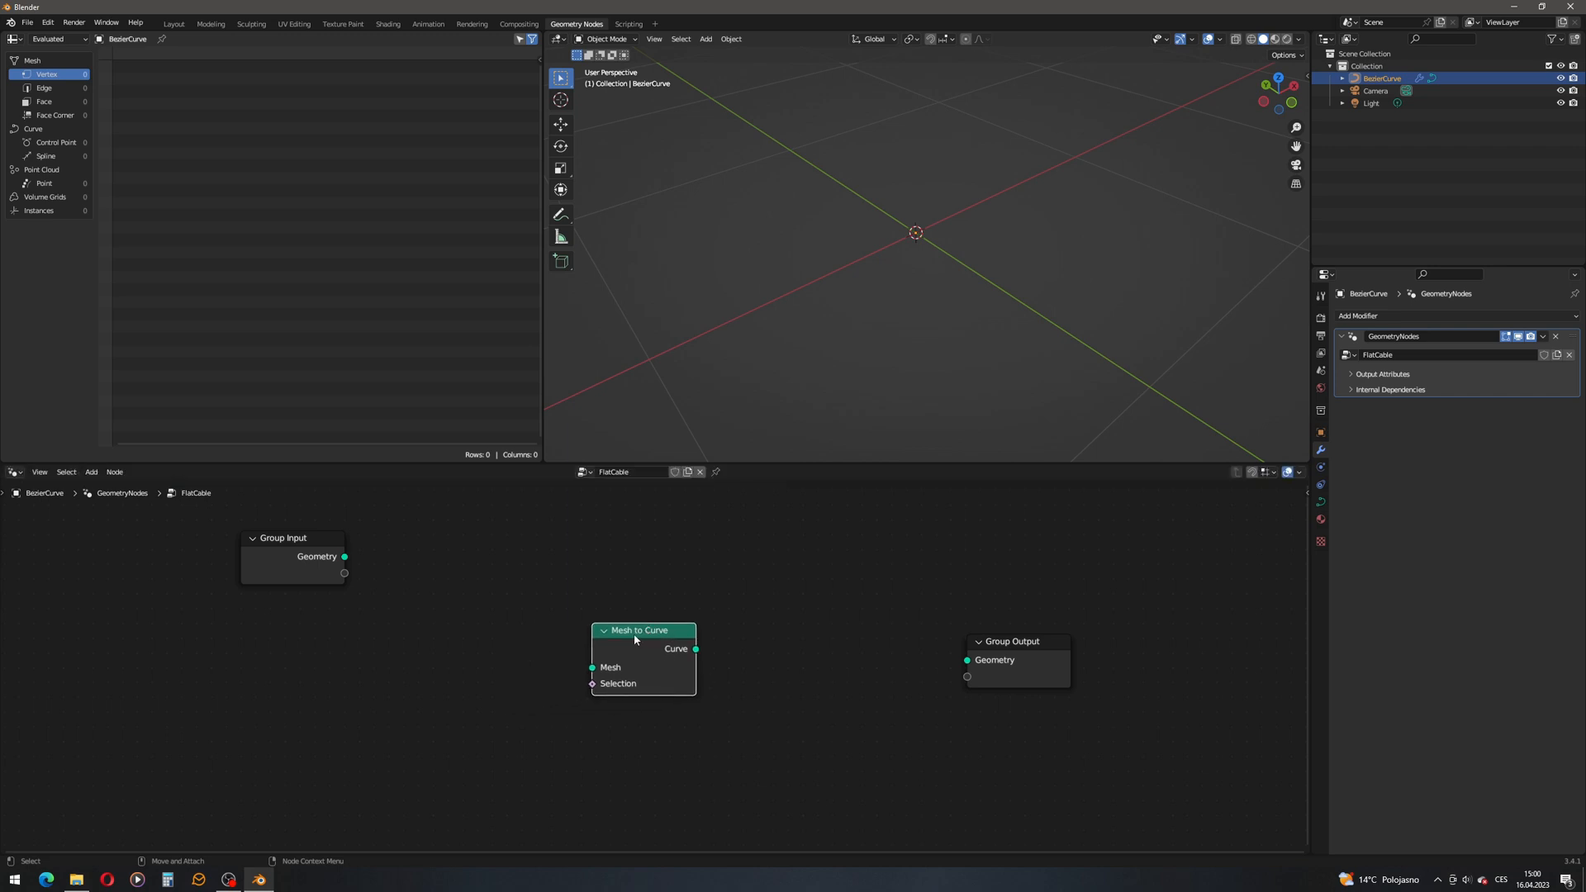
{"action": "key", "text": "x"}
Step: Add a Curve to Mesh node and link it between the Group Input and Group Output geometry sockets
{"action": "left_click", "coordinate": [91, 472]}
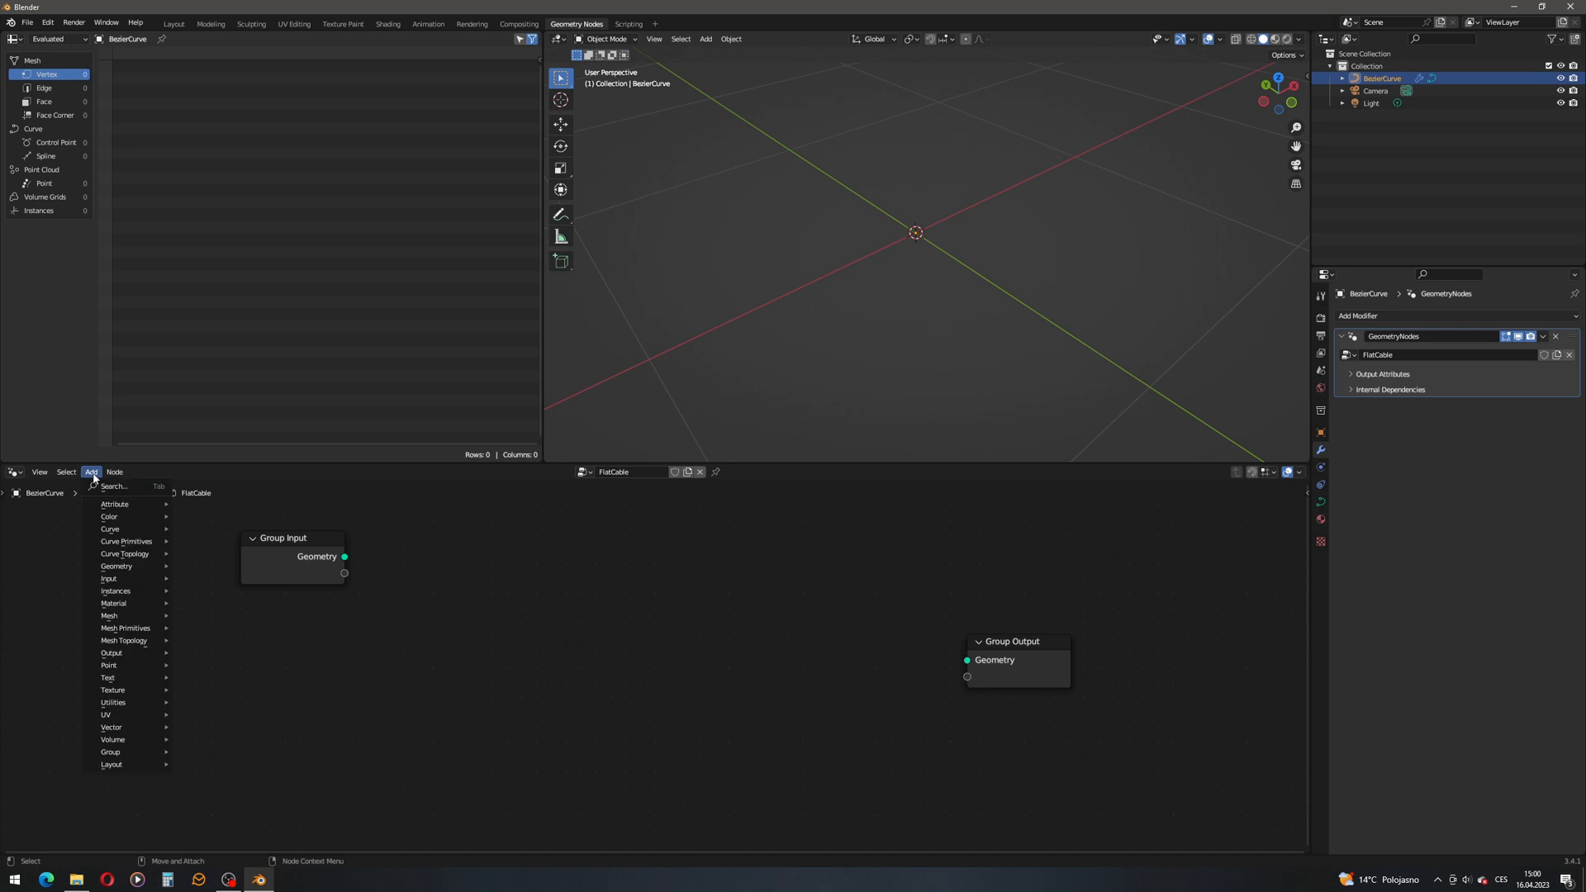
{"action": "left_click", "coordinate": [107, 486]}
{"action": "type", "text": "curve to"}
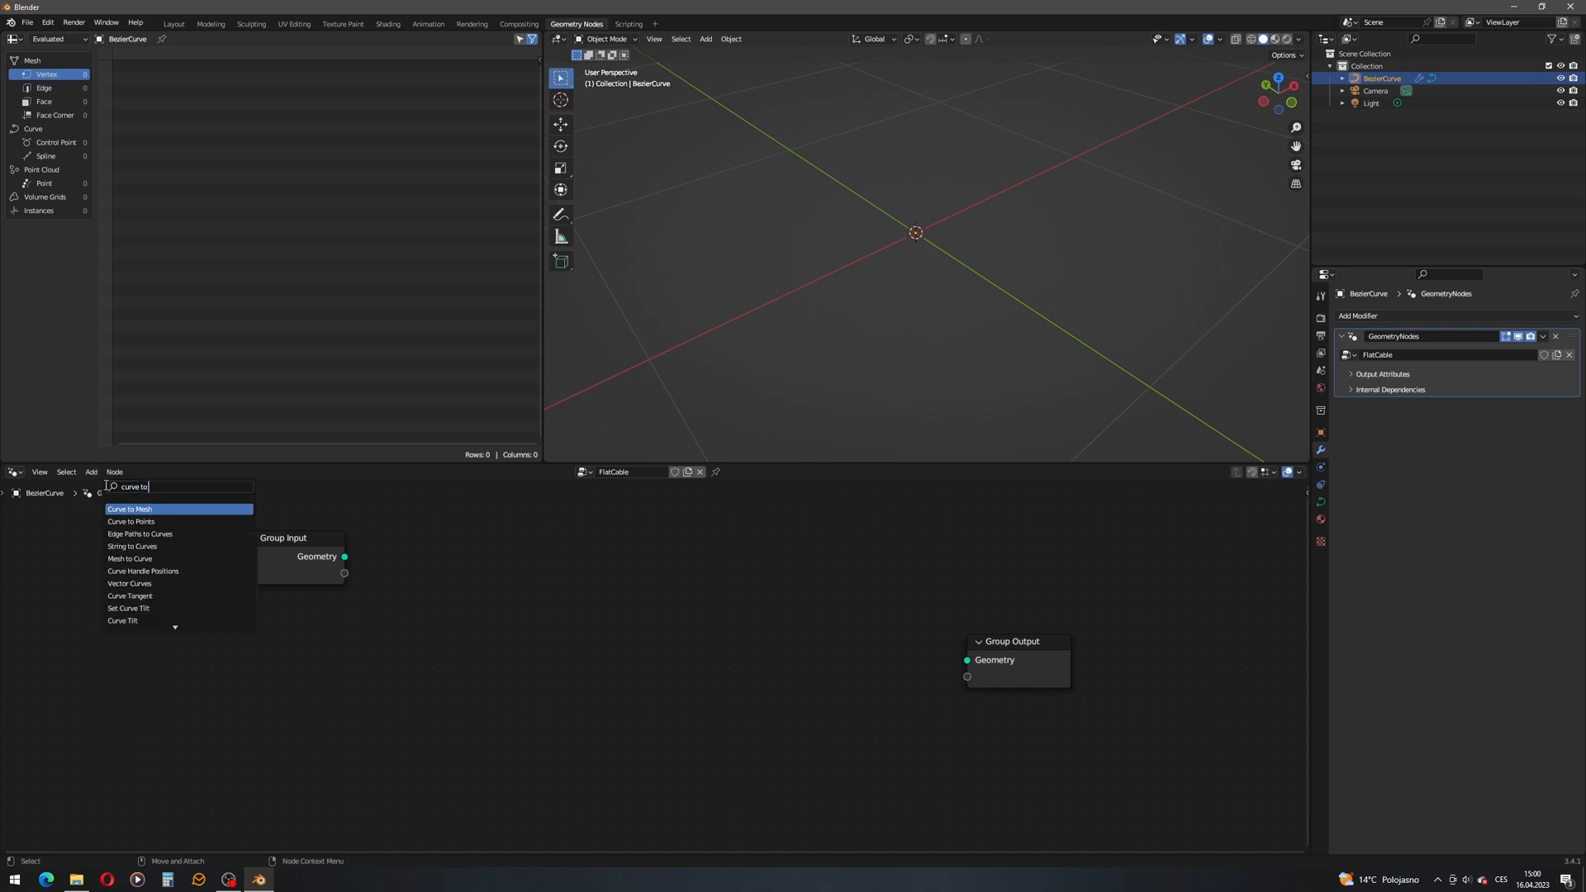
{"action": "key", "text": "Return"}
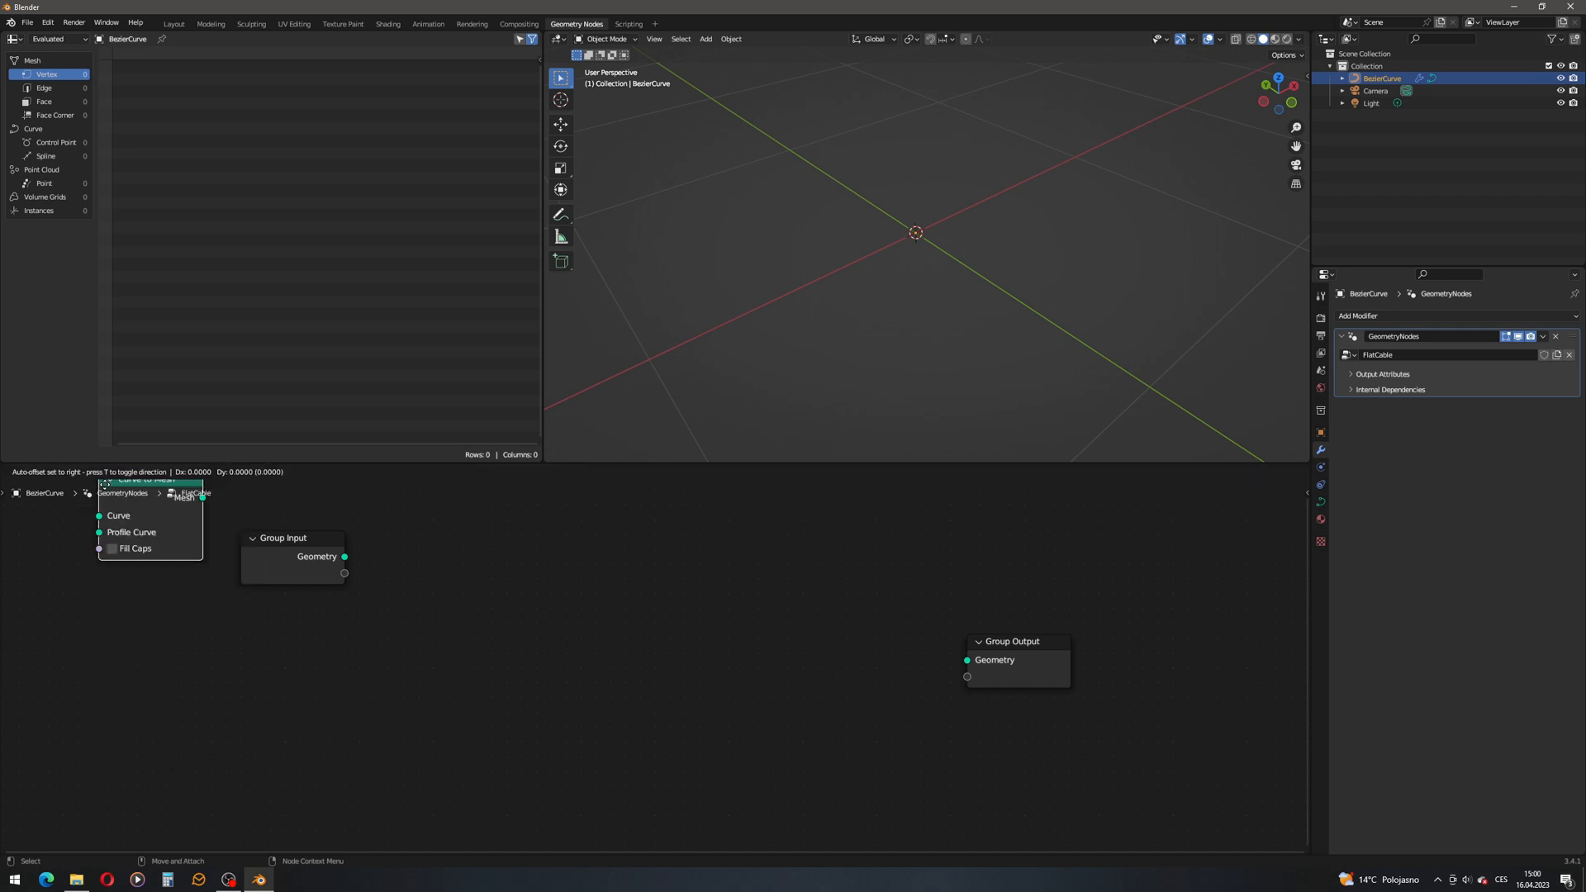
{"action": "left_click", "coordinate": [616, 644]}
{"action": "left_click_drag", "start_coordinate": [326, 564], "coordinate": [609, 673]}
{"action": "left_click_drag", "start_coordinate": [715, 656], "coordinate": [968, 661]}
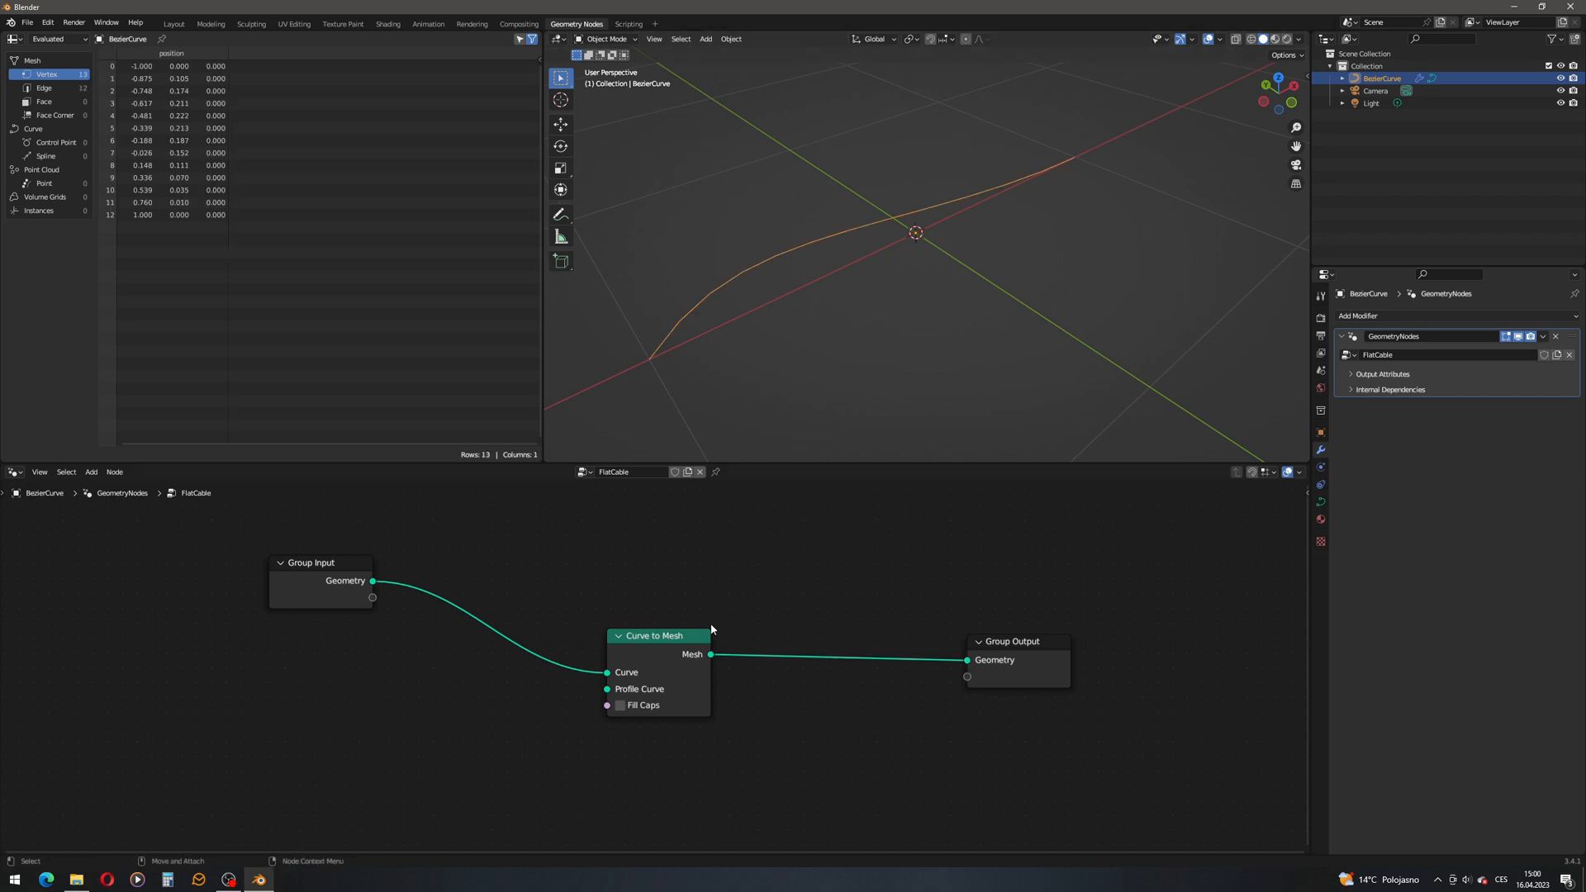
{"action": "mouse_move", "coordinate": [685, 636]}
{"action": "left_mouse_down"}
{"action": "mouse_move", "coordinate": [654, 636]}
{"action": "mouse_move", "coordinate": [690, 635]}
{"action": "left_mouse_up"}
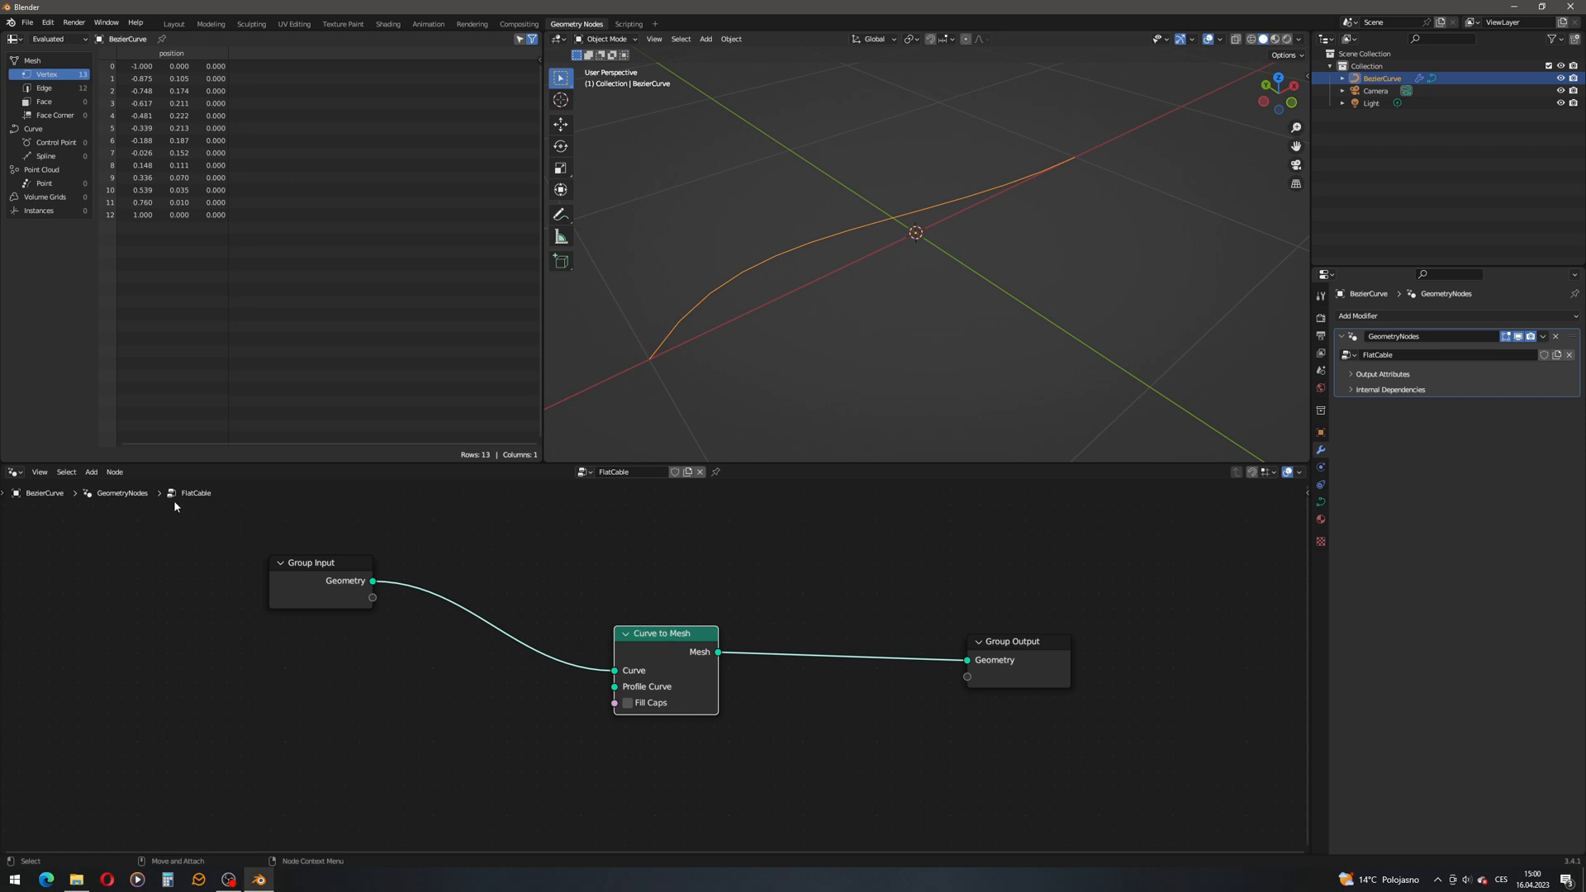
Step: Add a Curve Circle node and link its Curve output to the Profile Curve input of Curve to Mesh
{"action": "left_click", "coordinate": [91, 472]}
{"action": "left_click", "coordinate": [91, 483]}
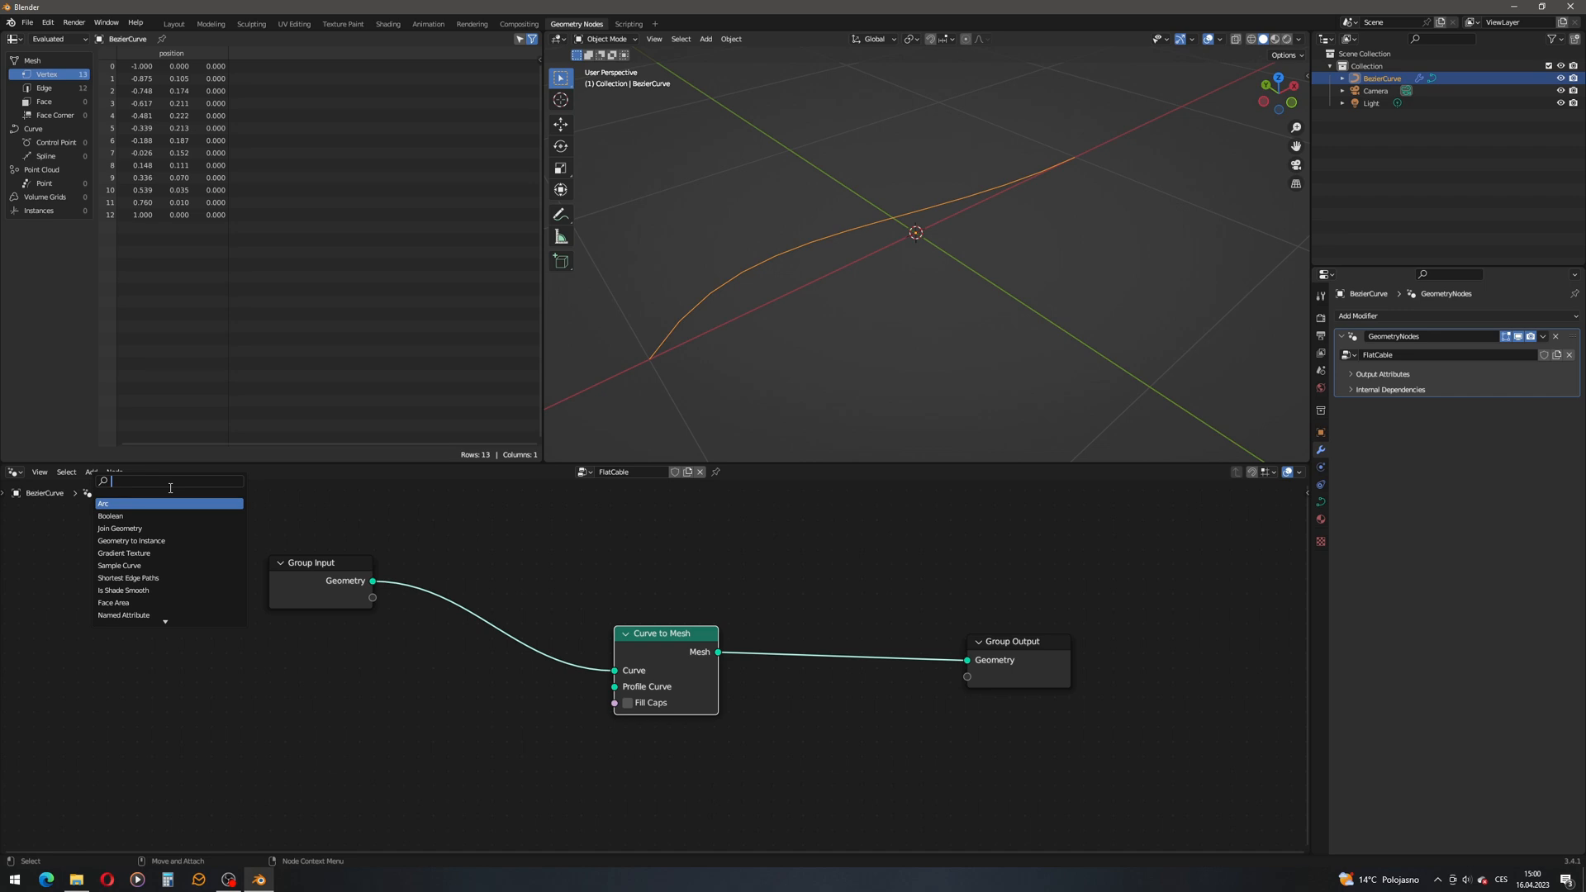
{"action": "type", "text": "c"}
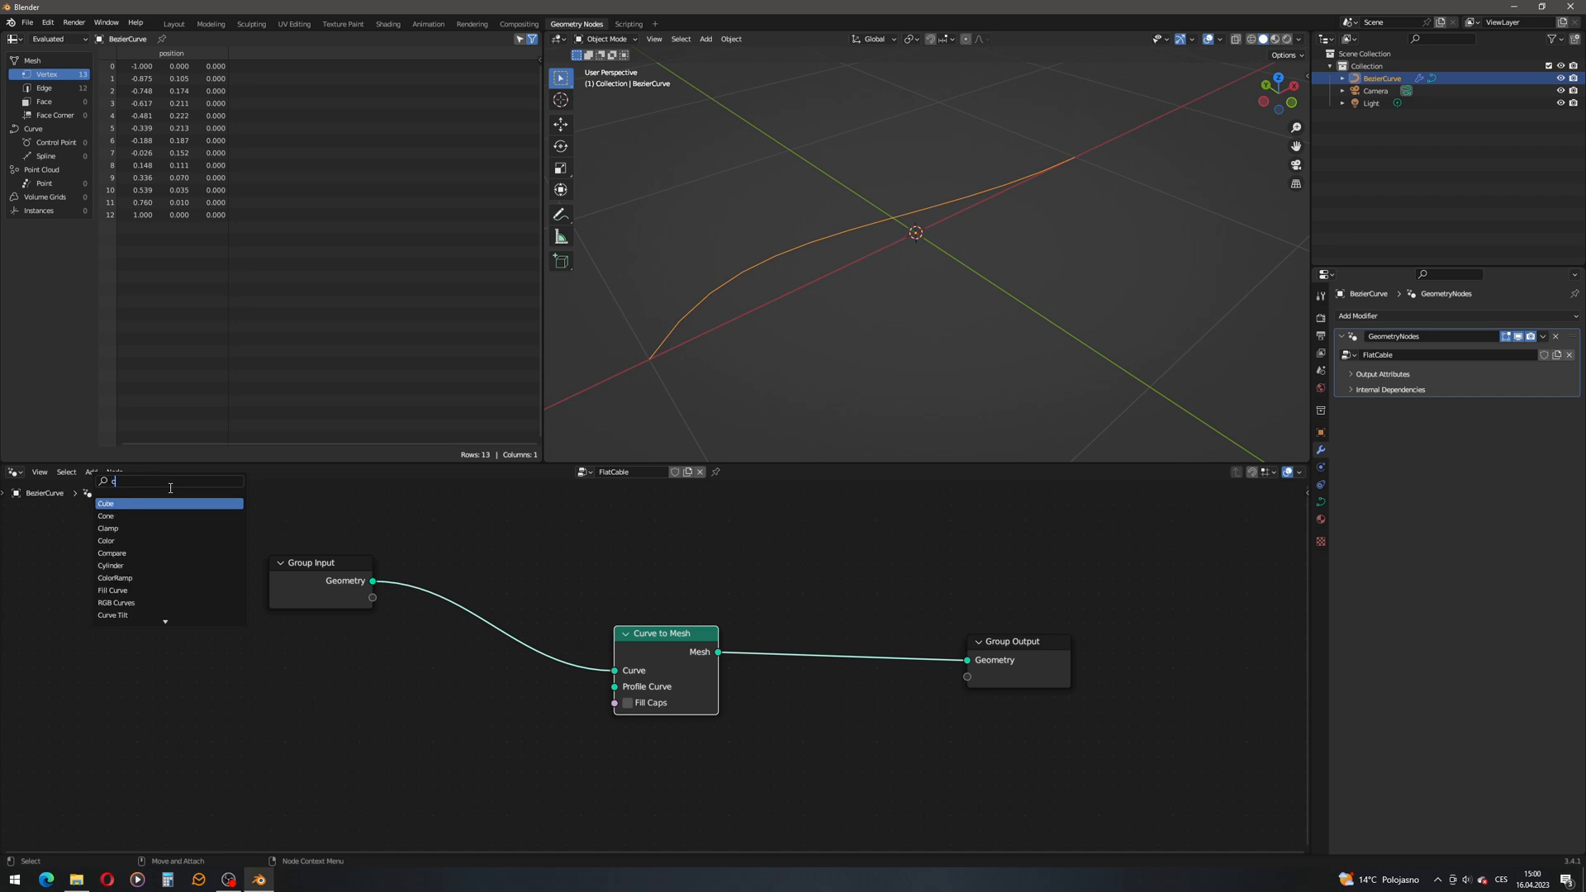
{"action": "type", "text": "ir"}
{"action": "key", "text": "Down"}
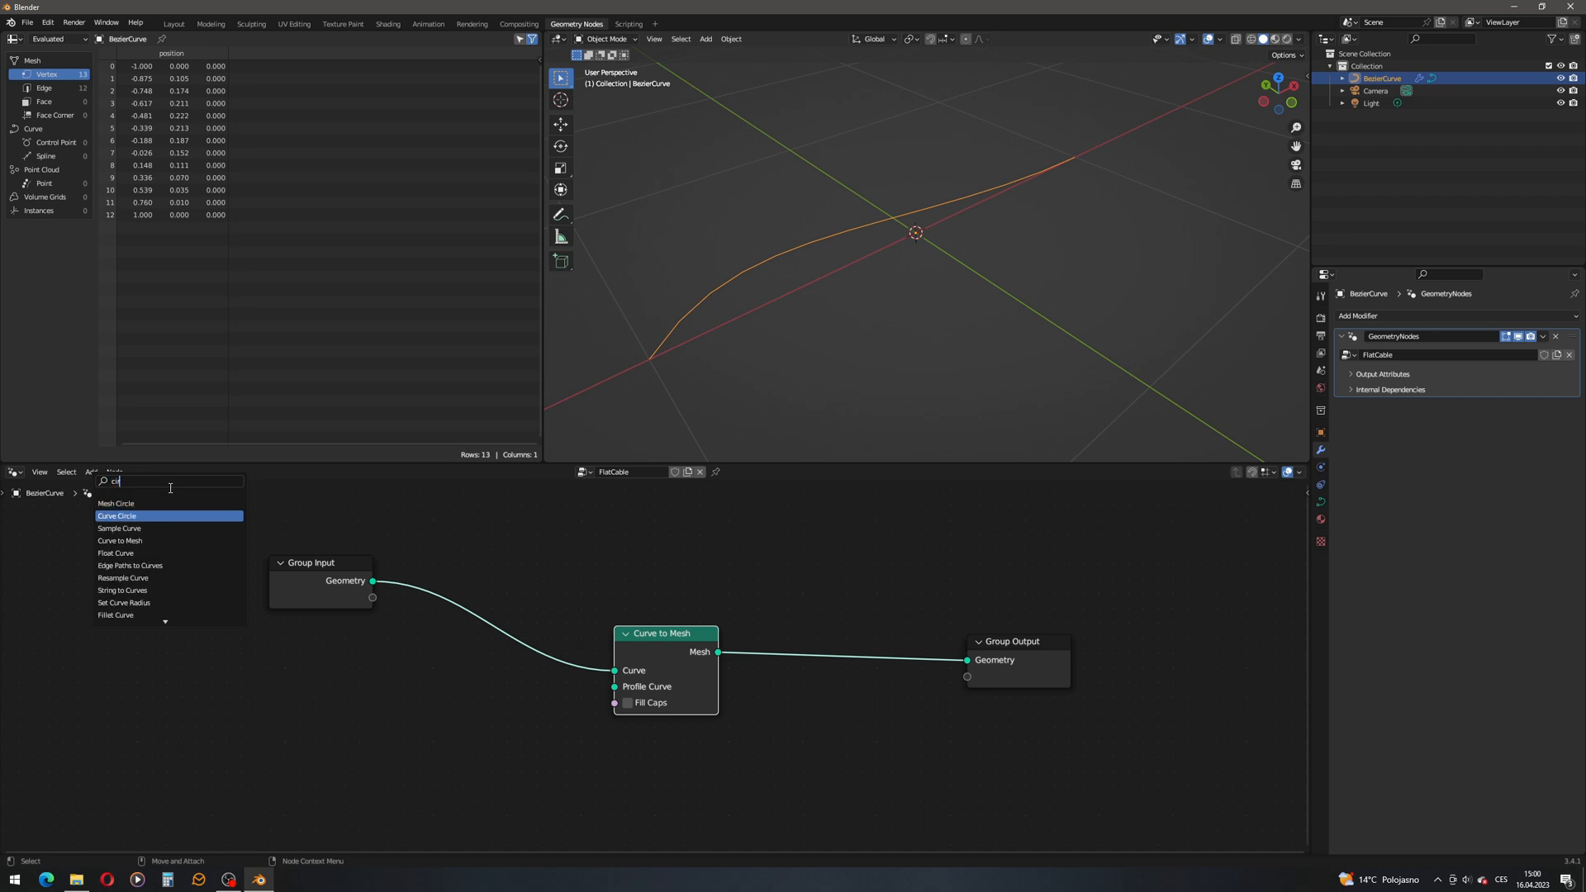
{"action": "key", "text": "Return"}
{"action": "left_click", "coordinate": [499, 726]}
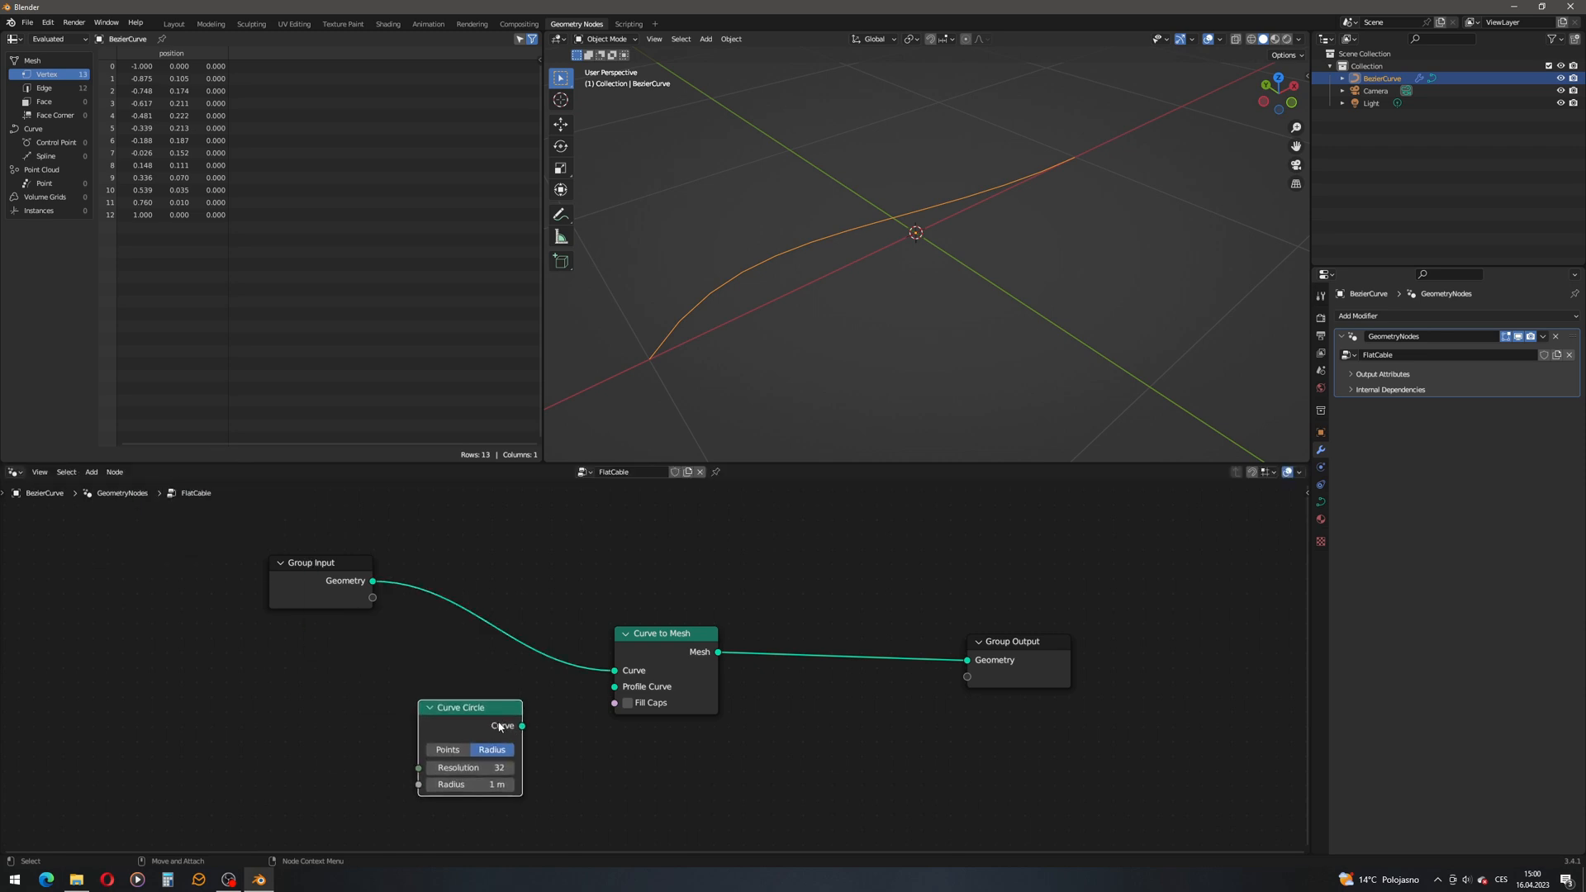
{"action": "left_click_drag", "start_coordinate": [520, 725], "coordinate": [614, 691]}
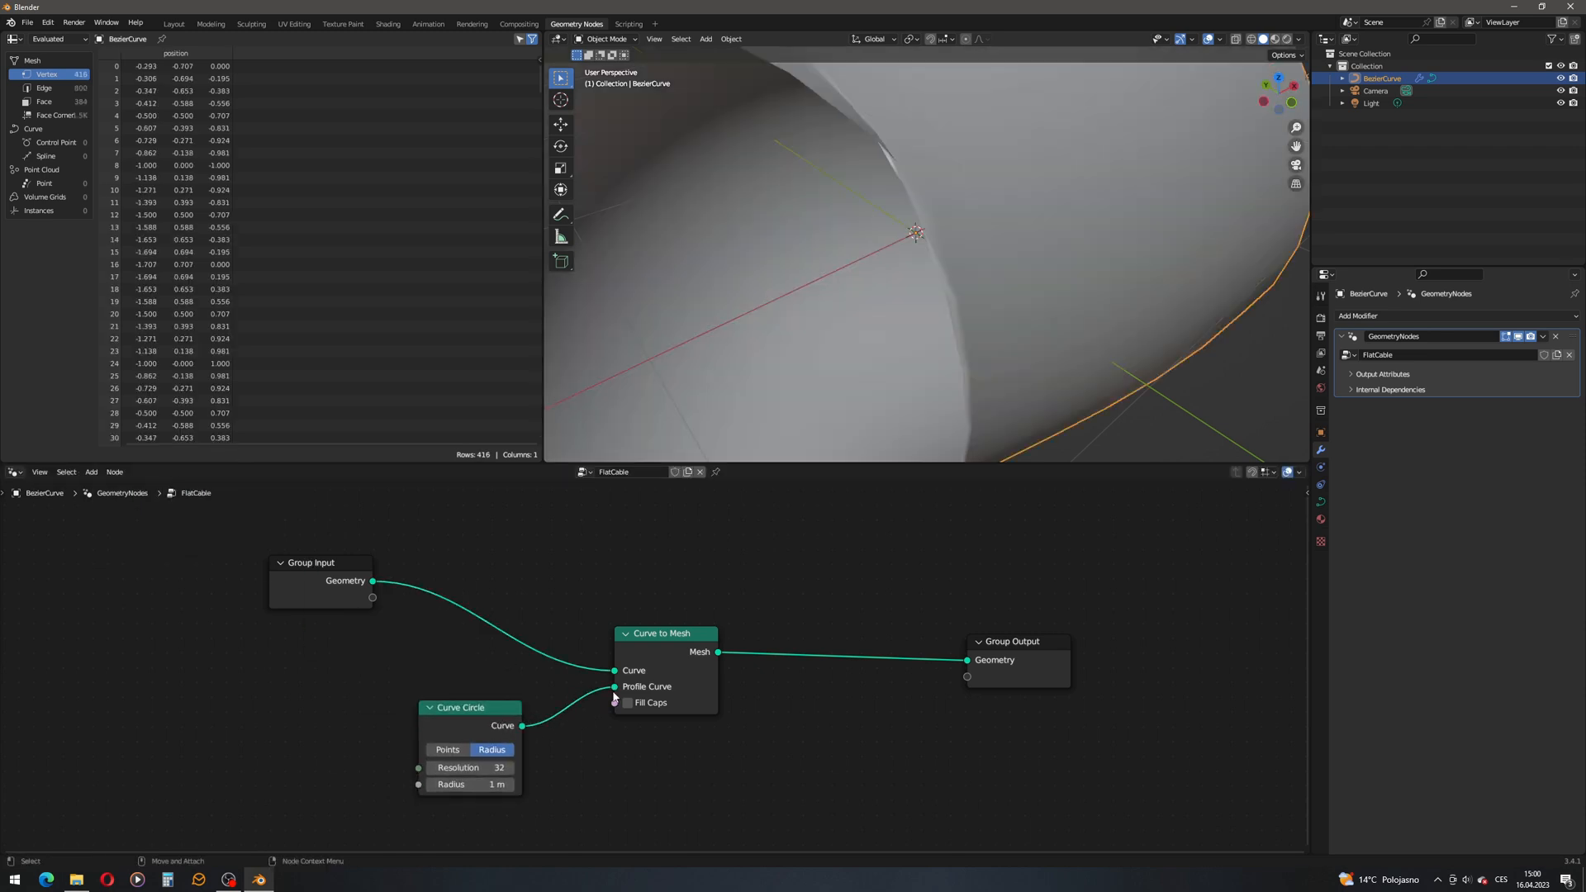
Step: Set the Curve Circle node's radius to 0.01 m
{"action": "left_click", "coordinate": [469, 784]}
{"action": "type", "text": "0.01"}
{"action": "key", "text": "Return"}
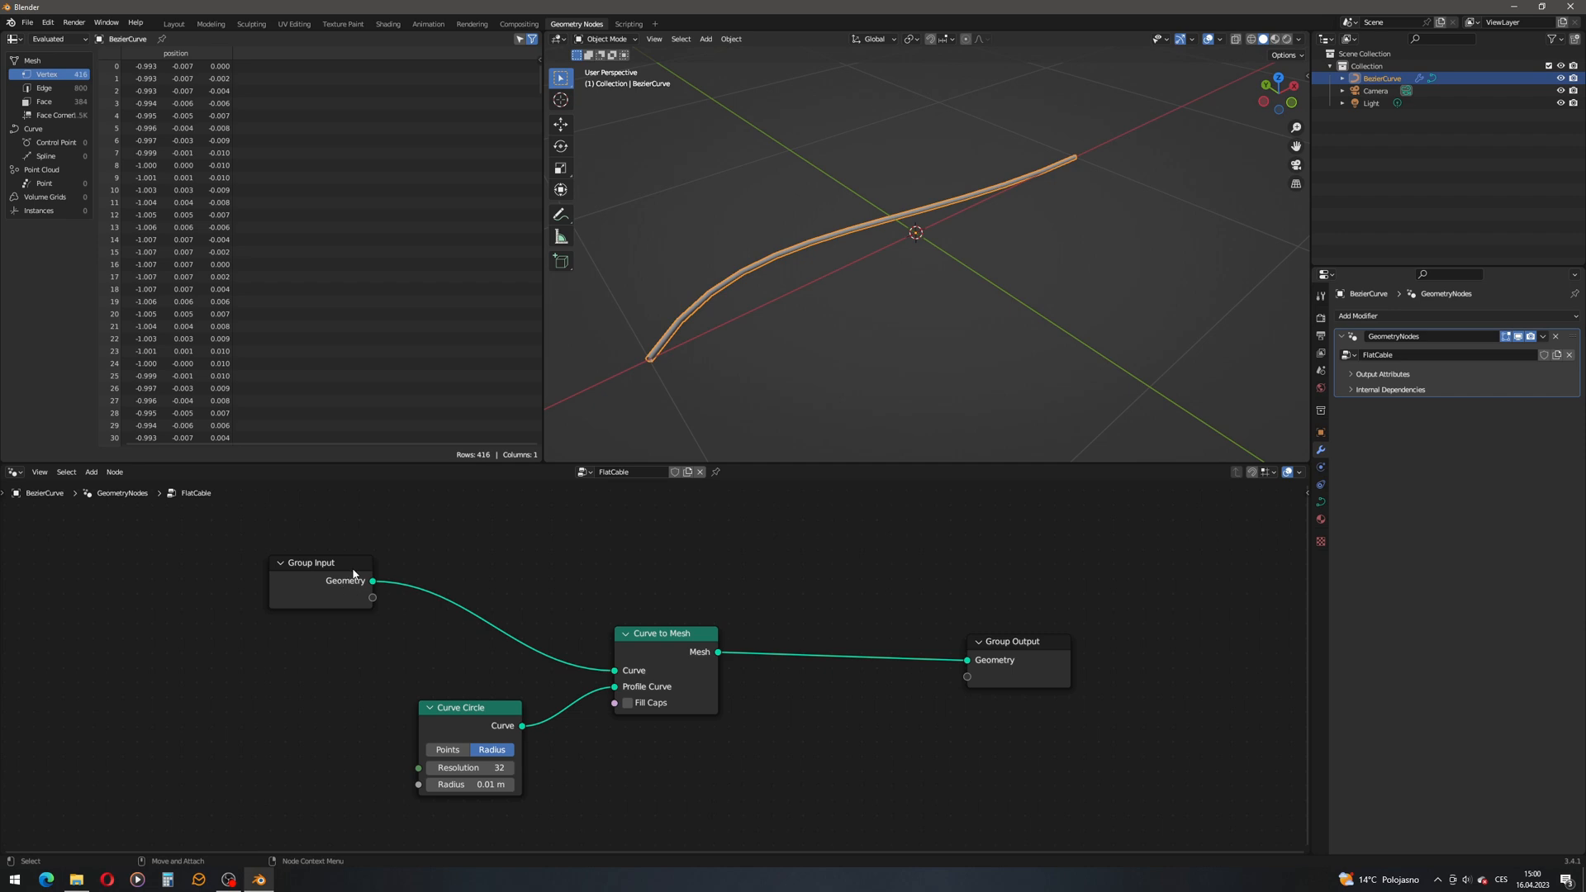
Step: Enable Fill Caps on the Curve to Mesh node and space out the Group Input and Curve Circle nodes
{"action": "left_click_drag", "start_coordinate": [354, 578], "coordinate": [293, 579]}
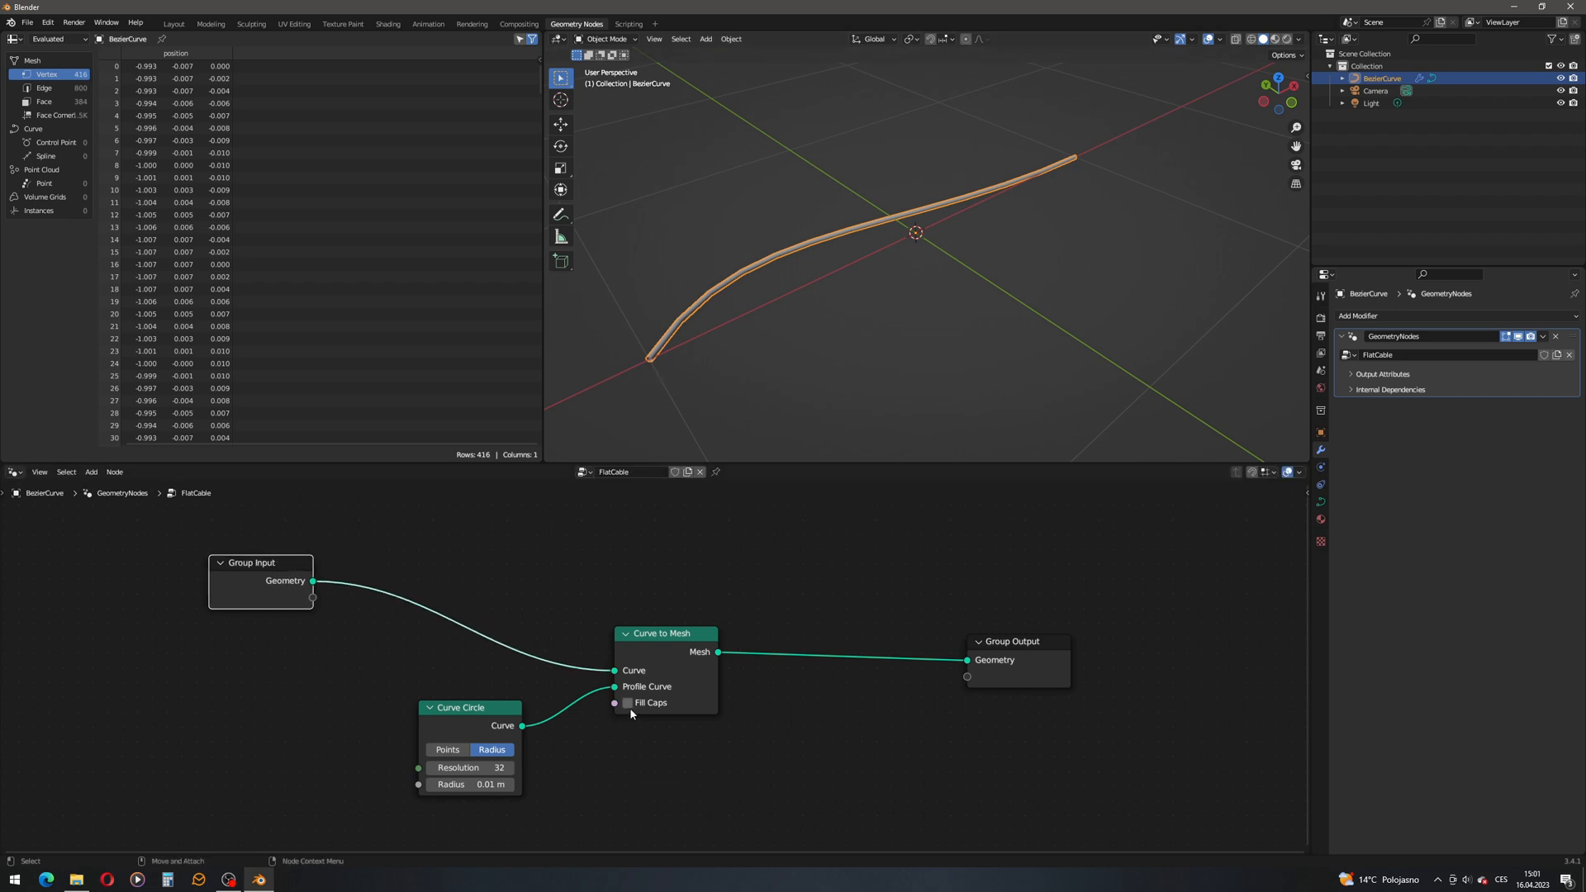
{"action": "scroll", "coordinate": [674, 397], "scroll_direction": "up", "scroll_amount": 5}
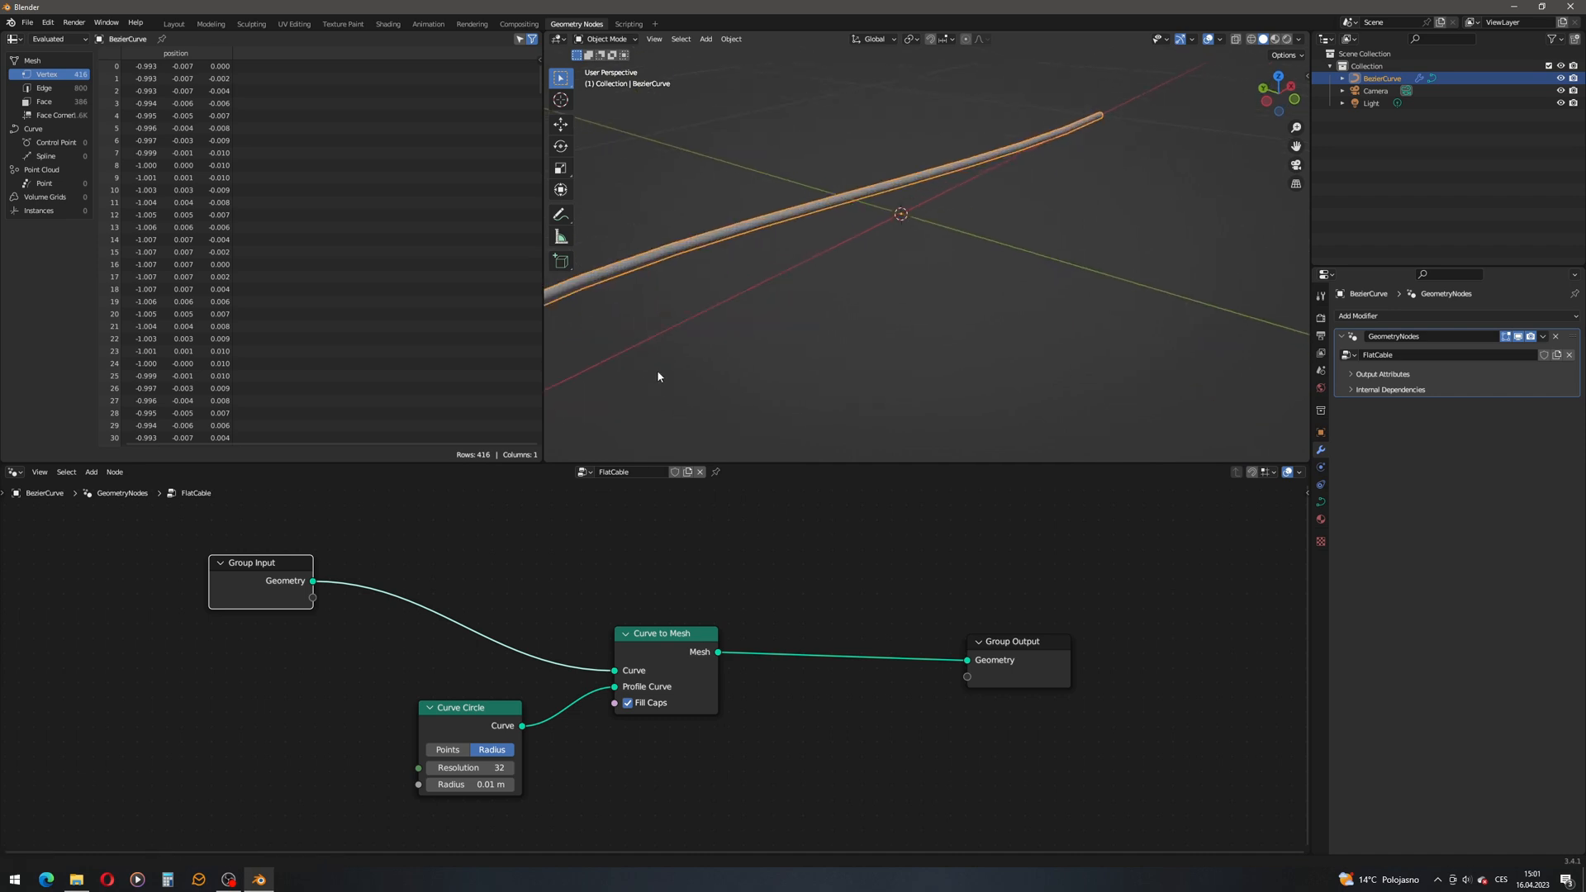
{"action": "middle_click_drag", "start_coordinate": [992, 242], "coordinate": [892, 294]}
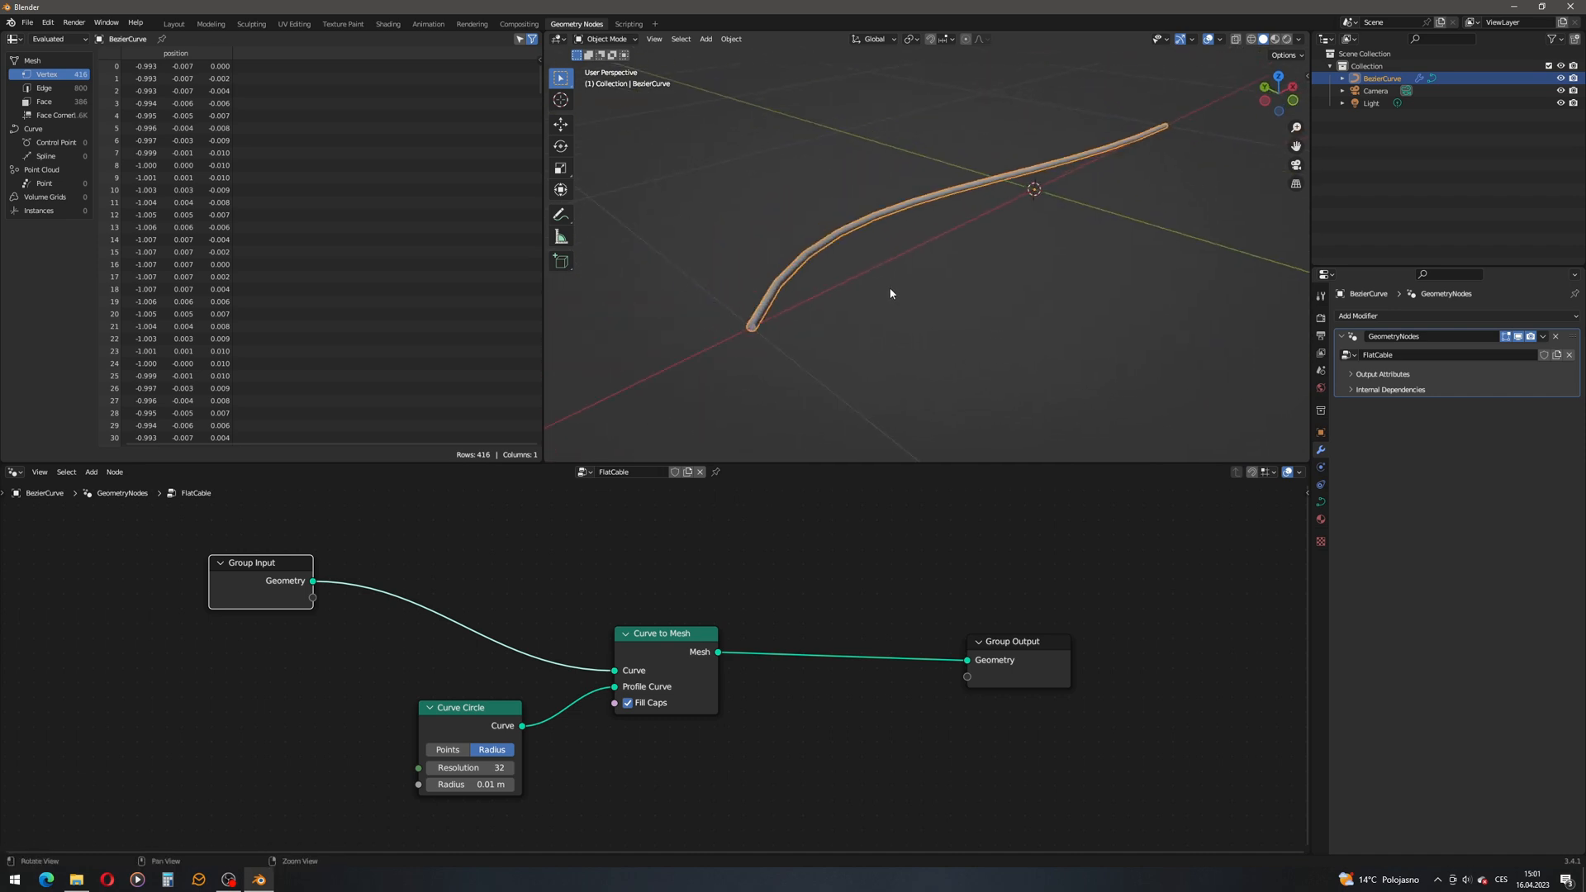
{"action": "left_click_drag", "start_coordinate": [470, 716], "coordinate": [480, 715]}
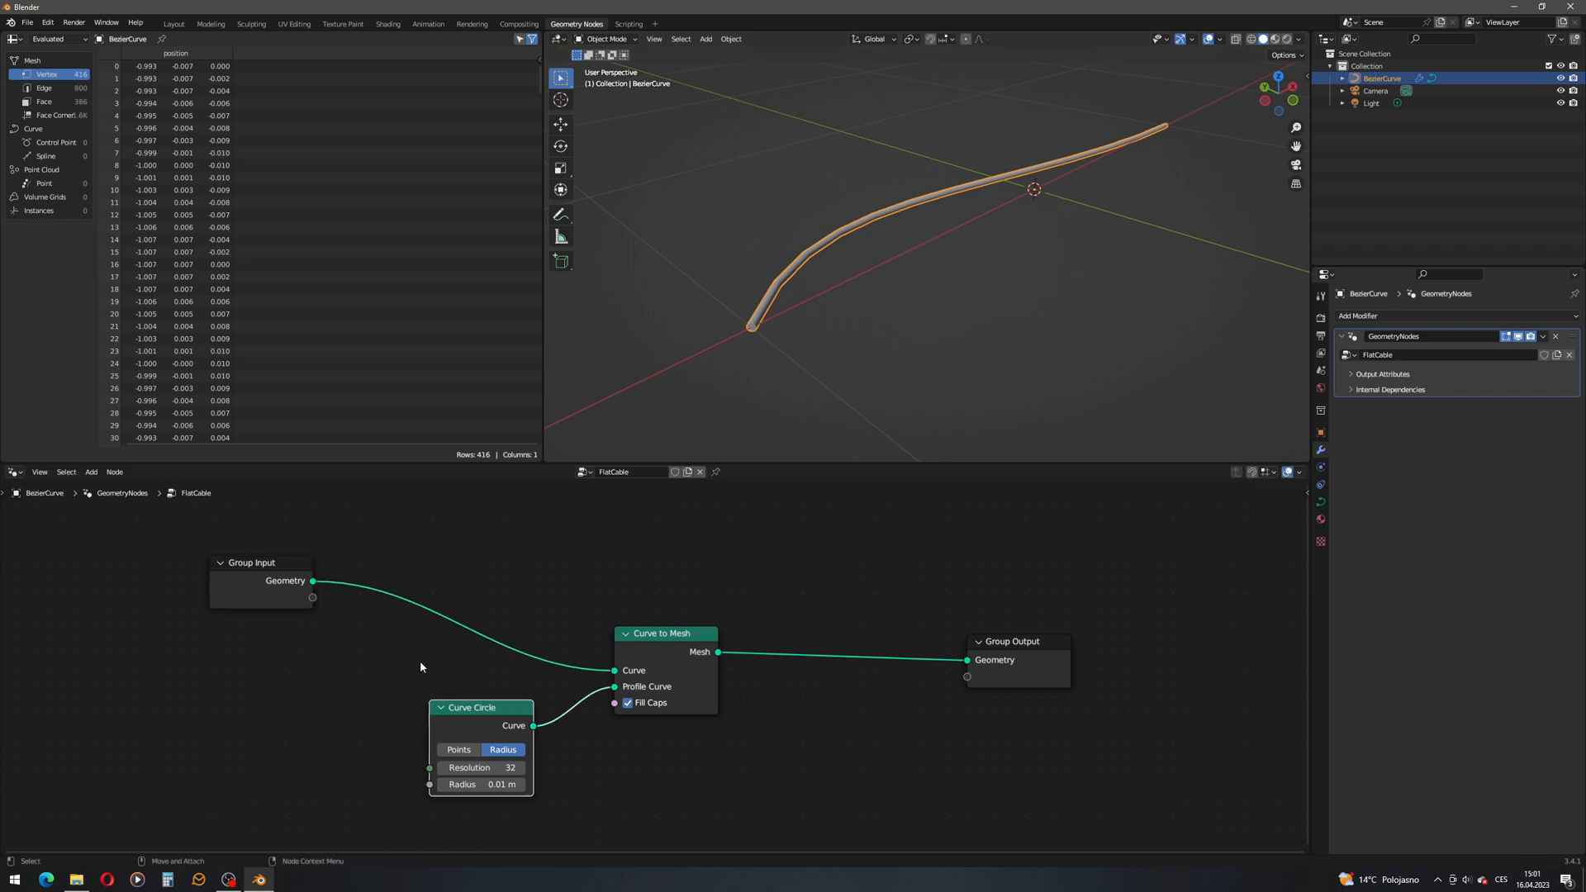
{"action": "left_click_drag", "start_coordinate": [284, 565], "coordinate": [258, 564]}
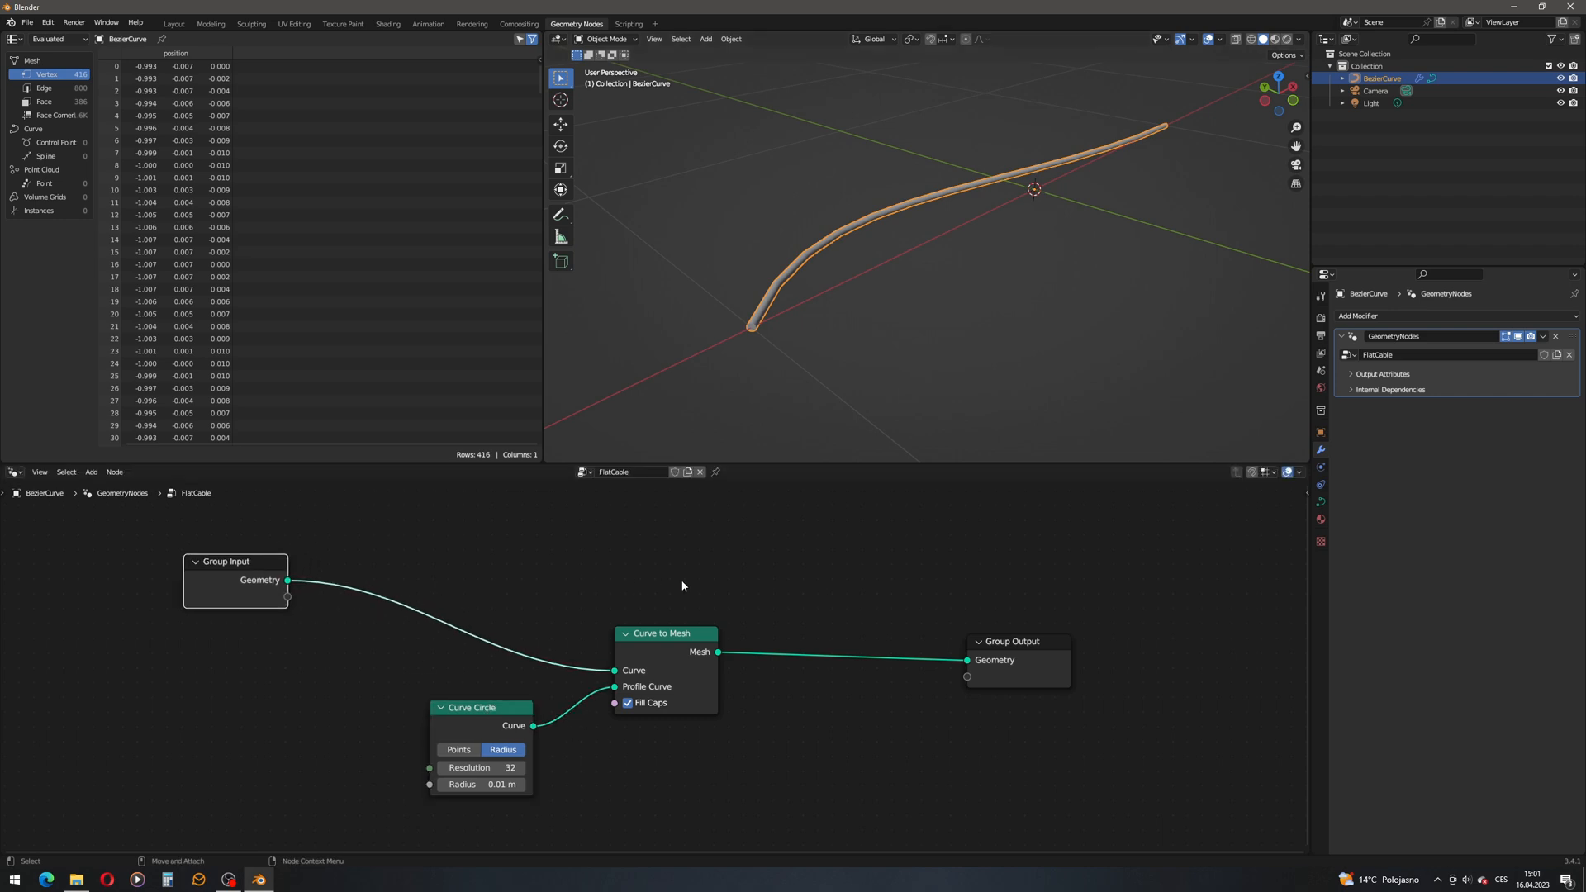
Step: Add a new Float input named StrandDiameter to the FlatCable node group
{"action": "left_click_drag", "start_coordinate": [1308, 493], "coordinate": [1111, 505]}
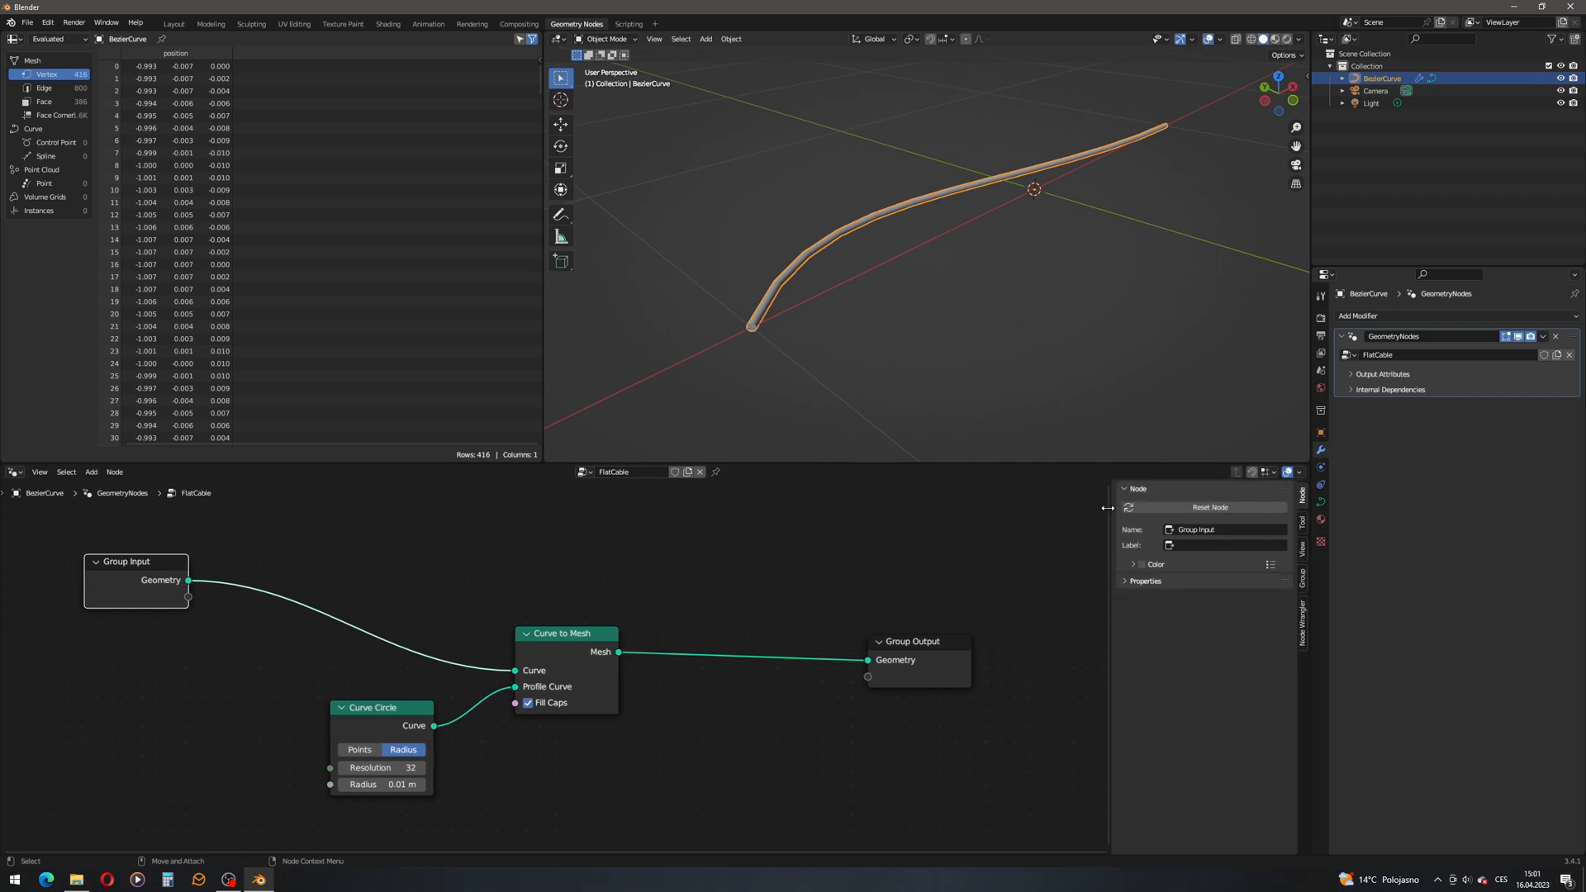
{"action": "left_click", "coordinate": [1304, 578]}
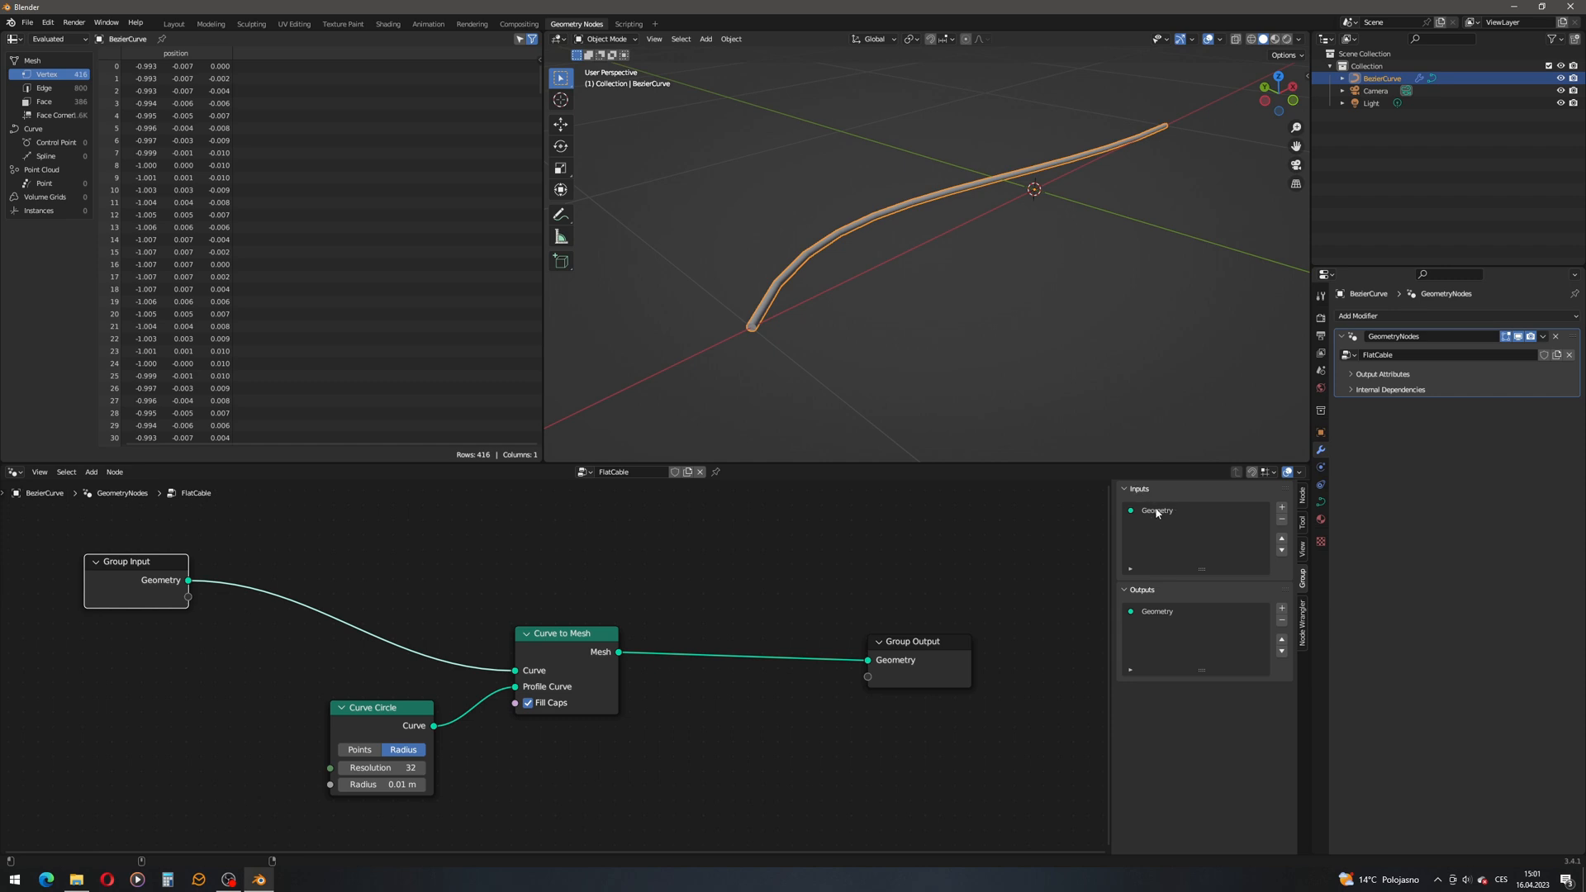
{"action": "left_click", "coordinate": [1281, 507]}
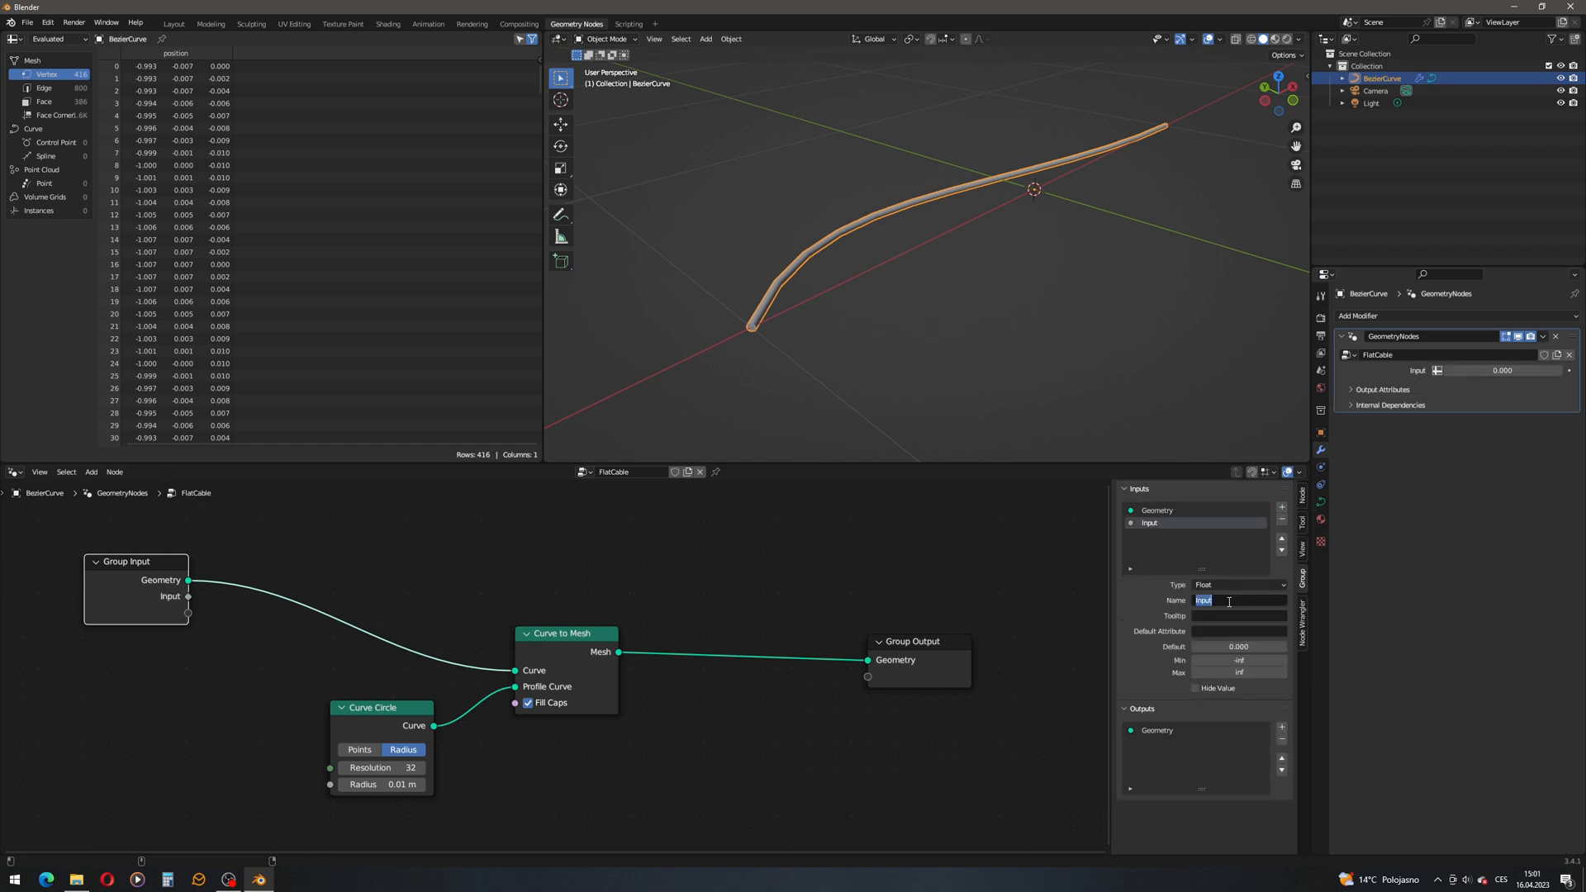
{"action": "type", "text": "StrandDiameter"}
{"action": "key", "text": "Return"}
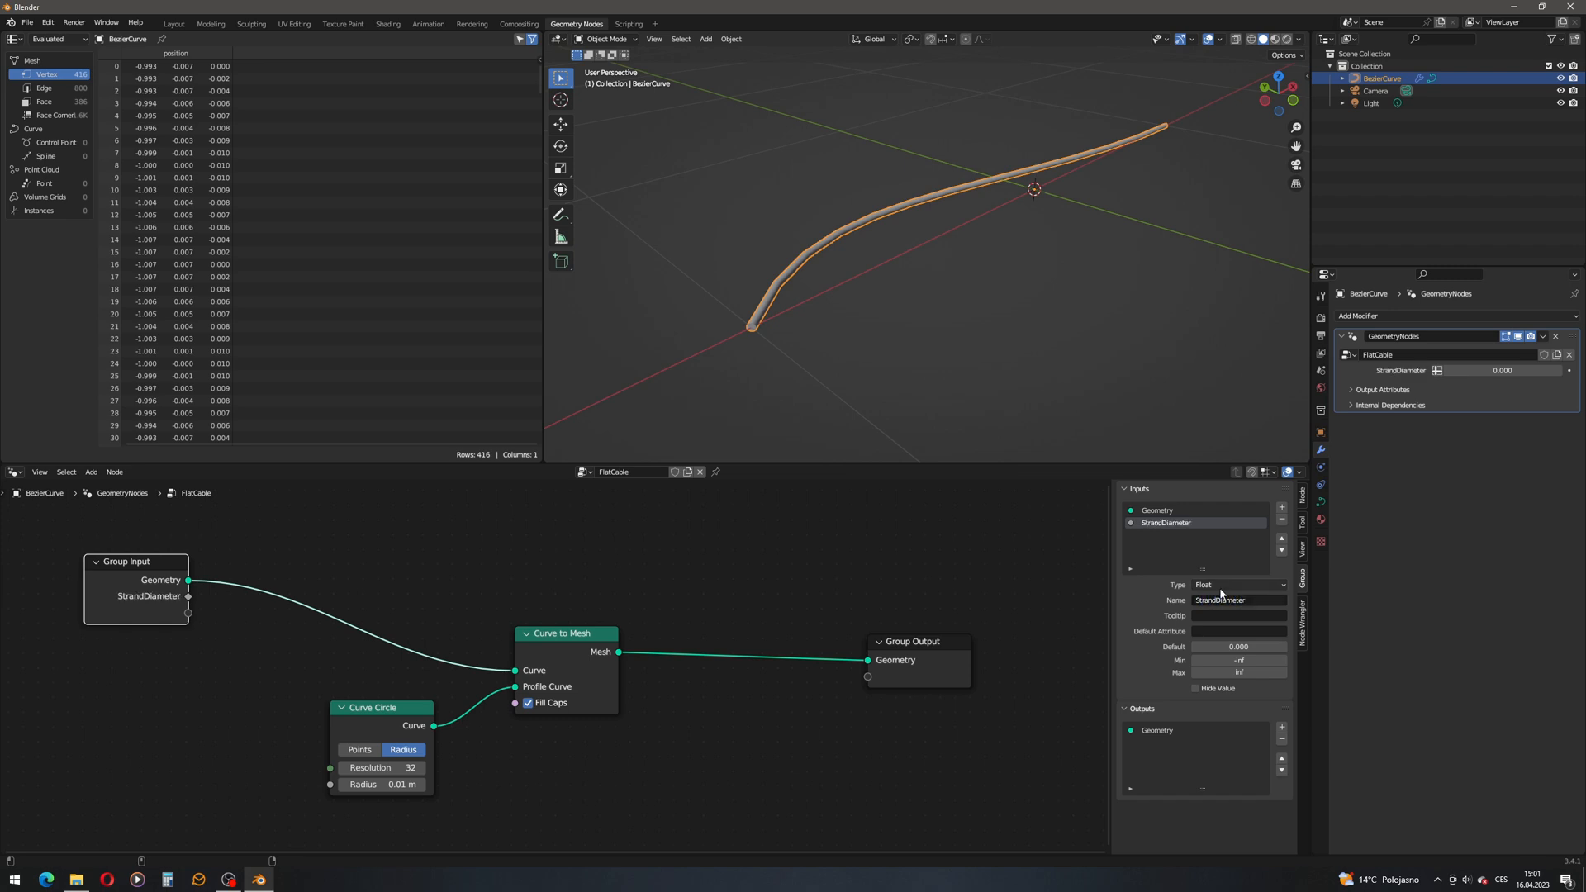
Step: Set the StrandDiameter input's default value to 0.002 and its minimum to 0
{"action": "left_click", "coordinate": [1259, 646]}
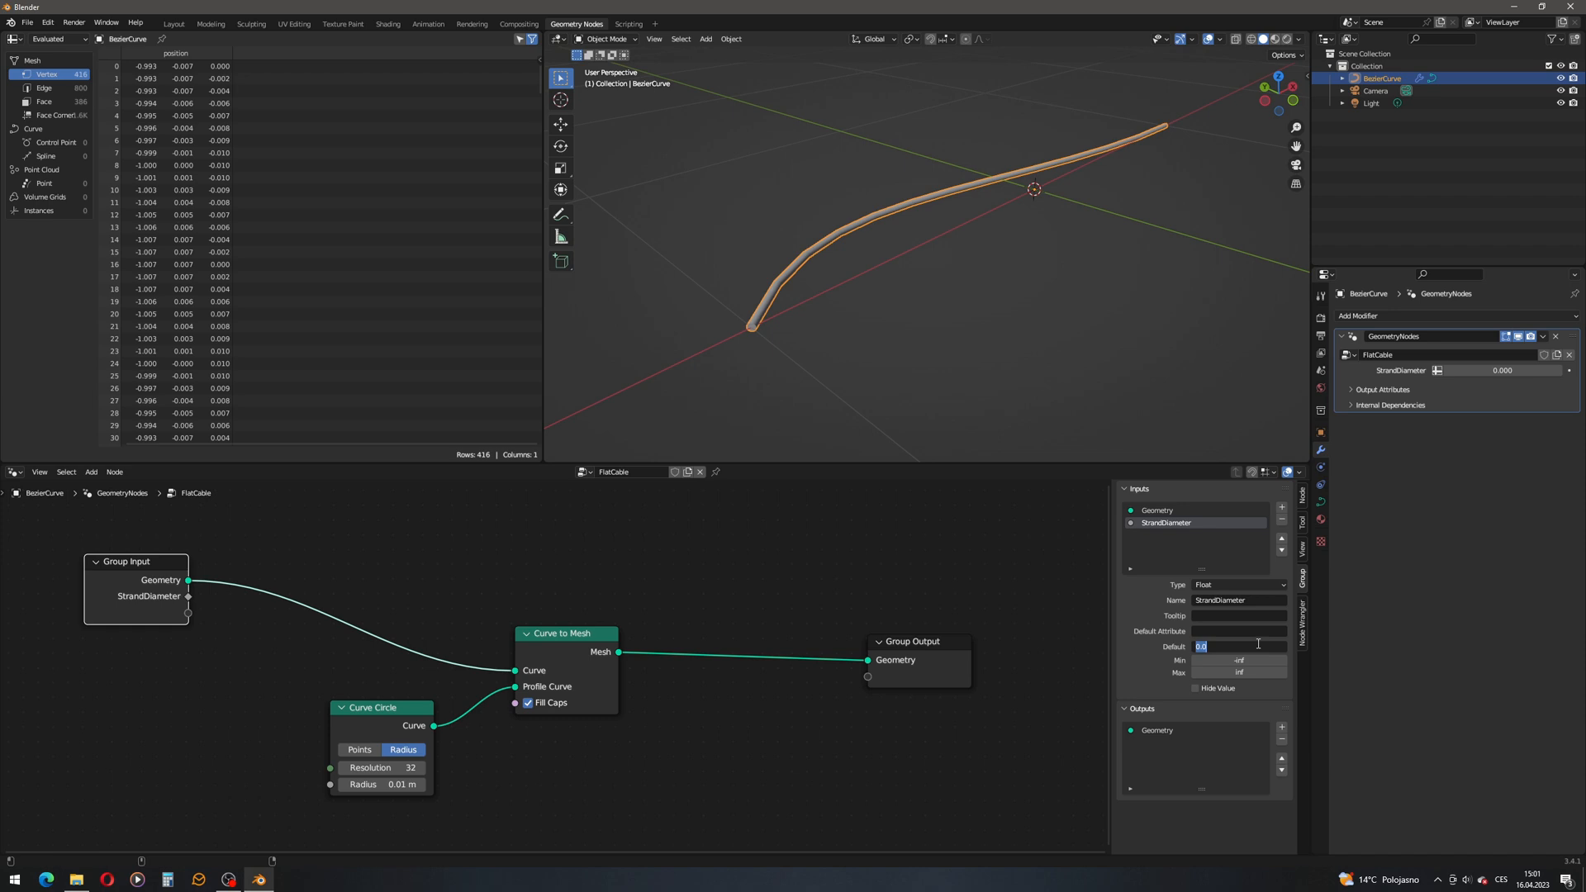
{"action": "type", "text": "0.002"}
{"action": "key", "text": "Return"}
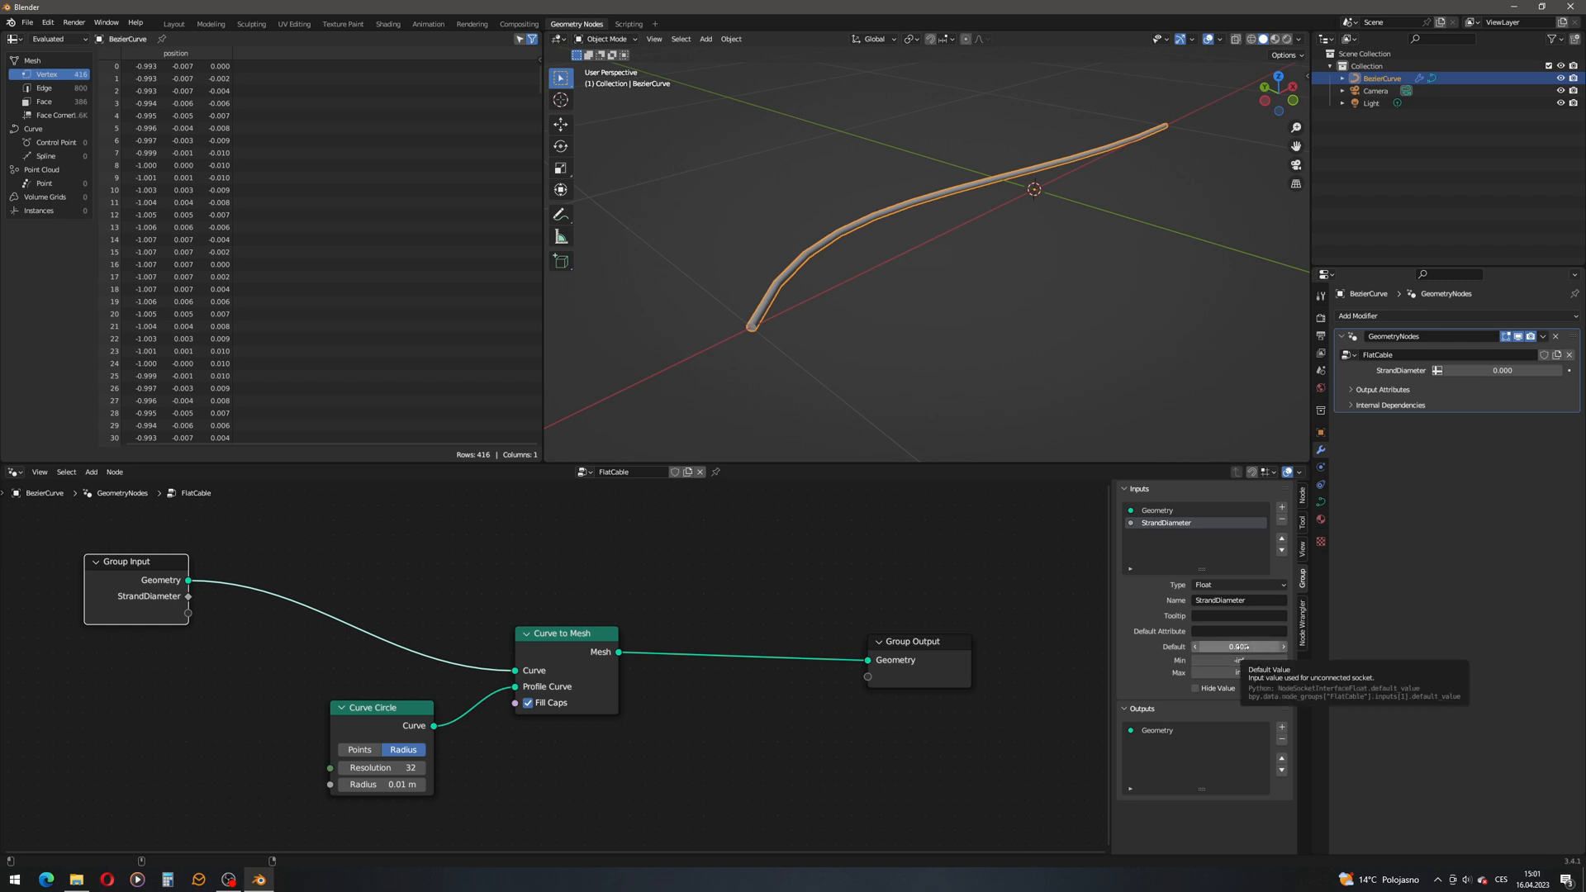
{"action": "left_click", "coordinate": [1249, 658]}
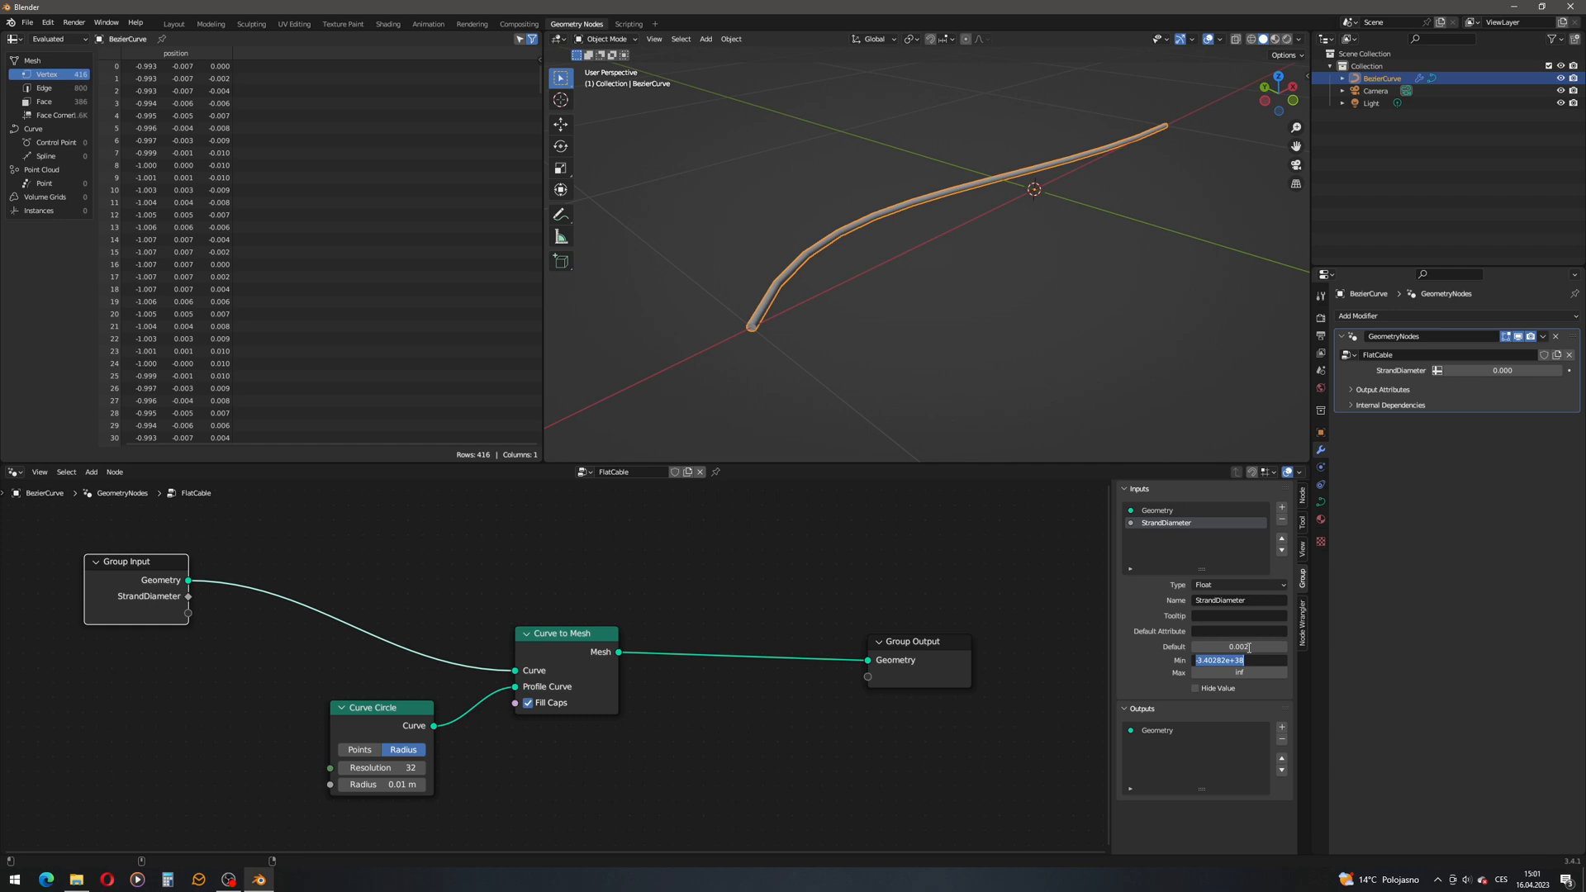
{"action": "type", "text": "0"}
{"action": "key", "text": "Return"}
Step: Set the StrandDiameter value on the curve's Geometry Nodes modifier to 0.002
{"action": "left_click", "coordinate": [1520, 373]}
{"action": "type", "text": "0"}
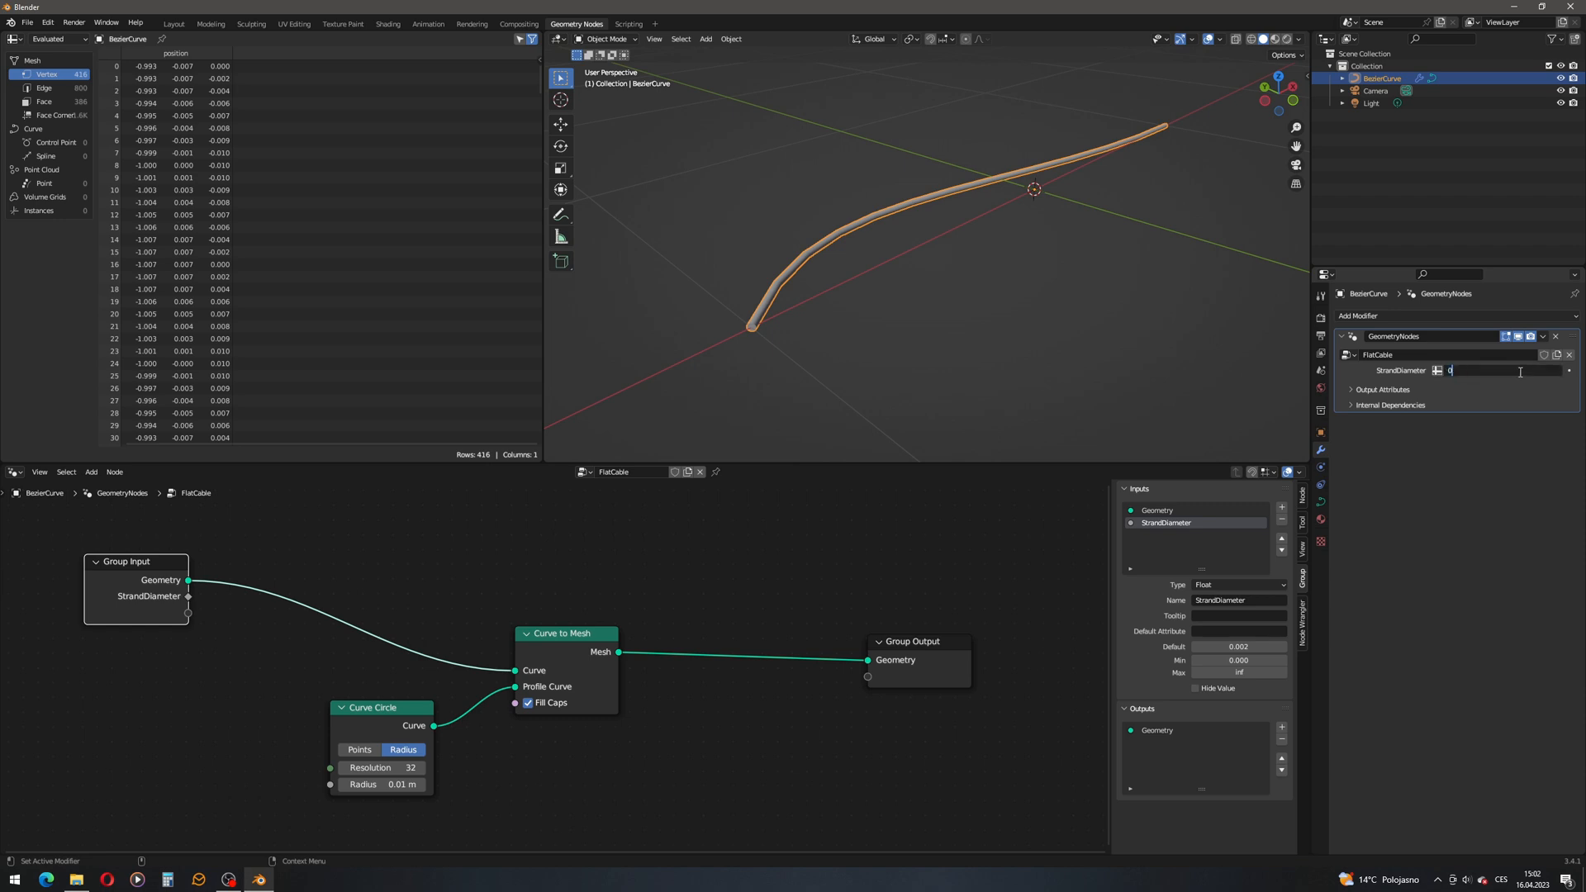
{"action": "type", "text": ".002"}
{"action": "key", "text": "Return"}
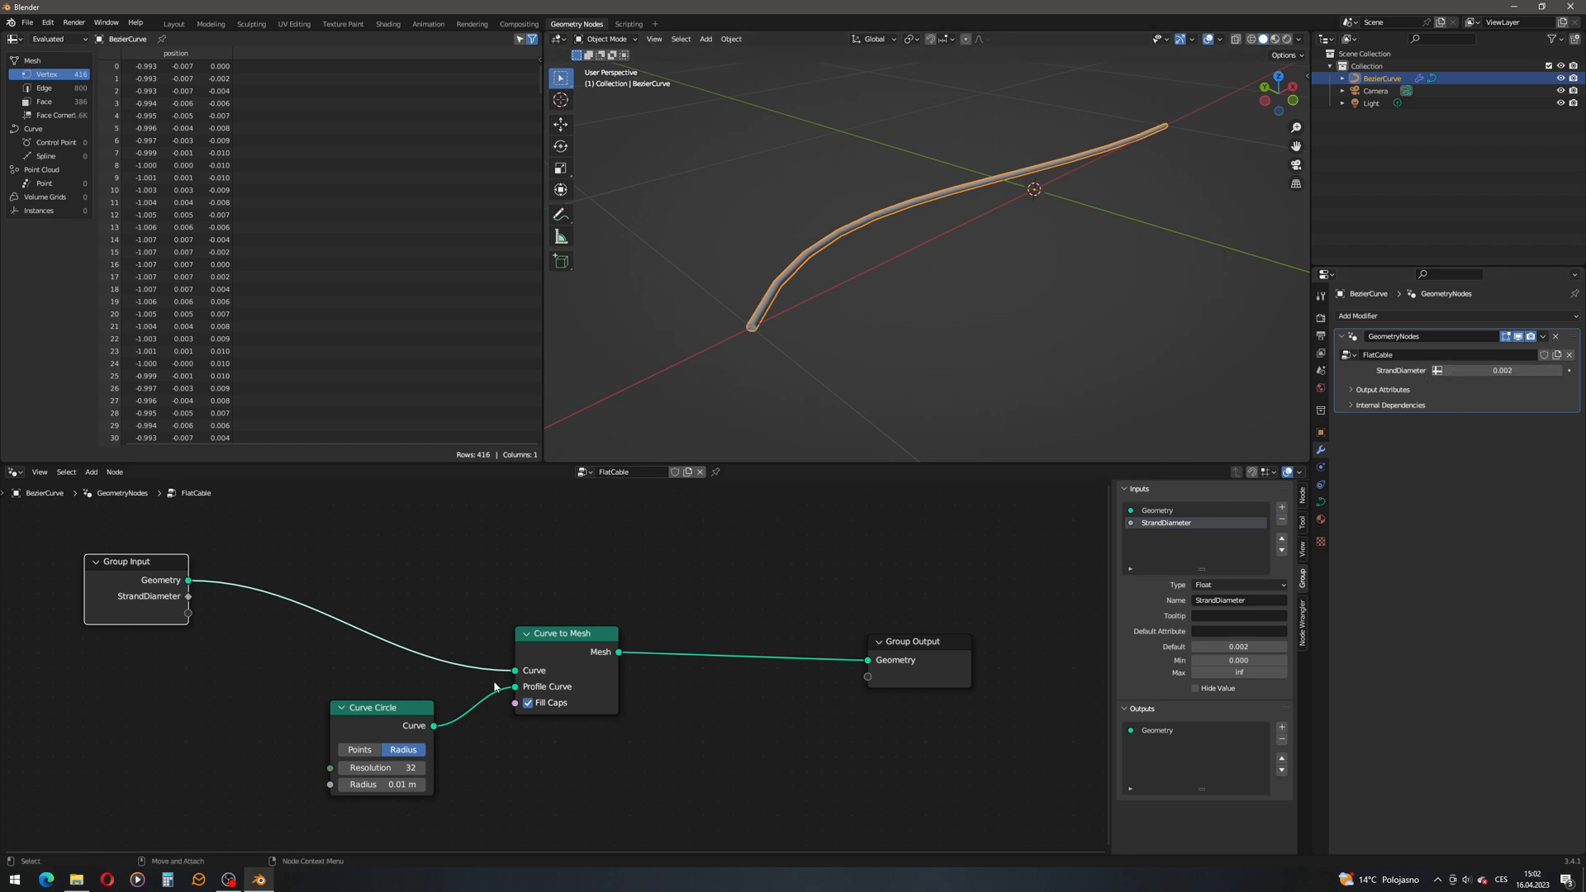
Step: Add a Math node set to Multiply before Curve Circle and link the StrandDiameter socket to its first value
{"action": "middle_click_drag", "start_coordinate": [335, 707], "coordinate": [578, 652]}
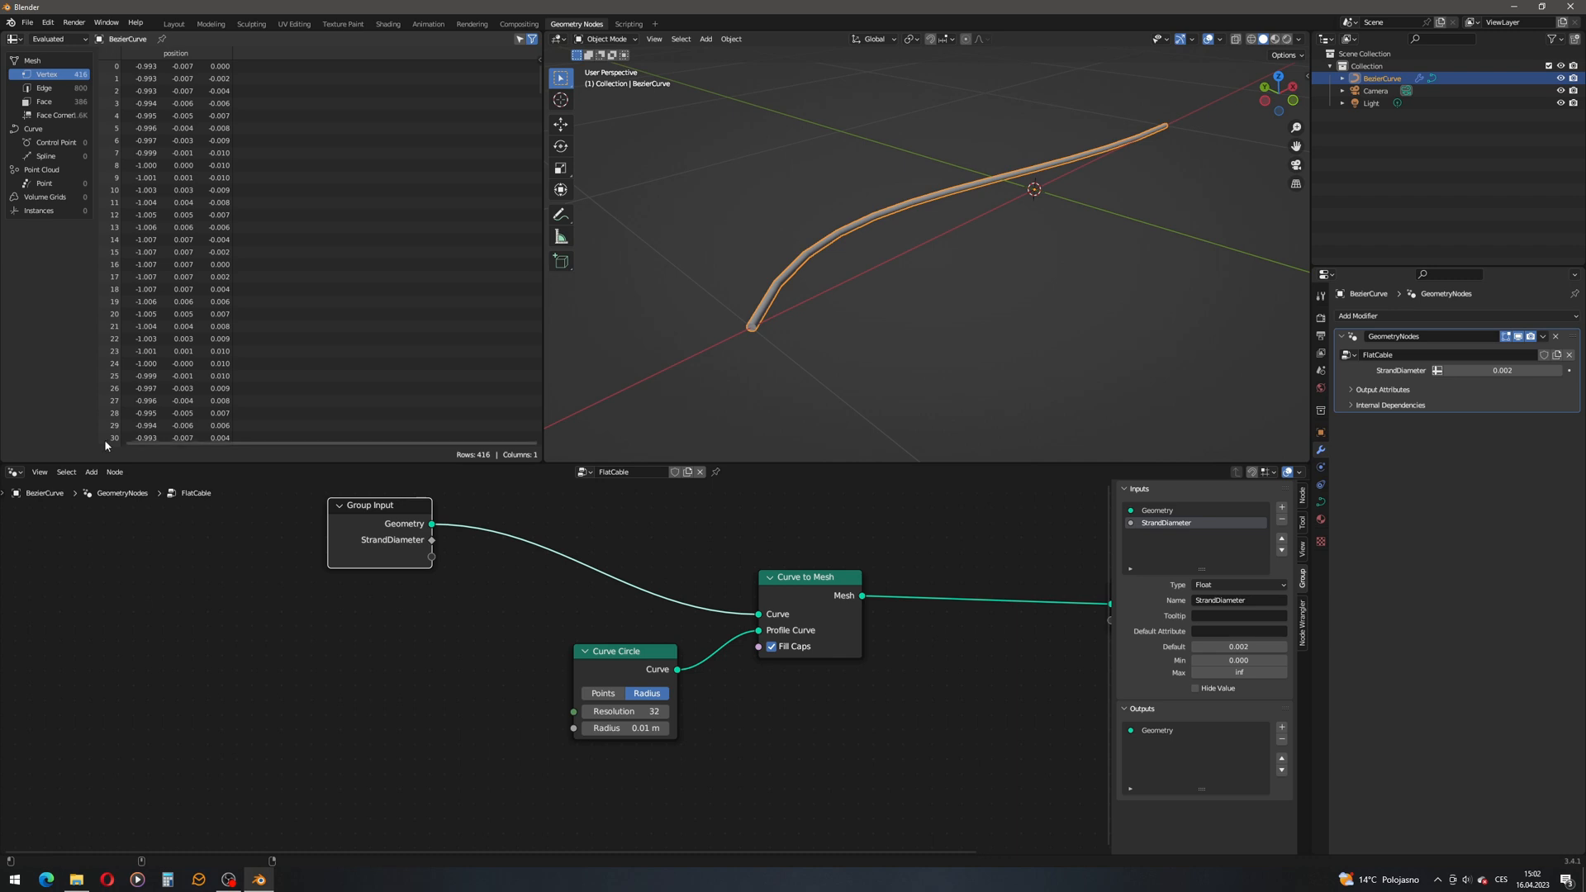
{"action": "left_click", "coordinate": [92, 472]}
{"action": "left_click", "coordinate": [111, 486]}
{"action": "type", "text": "math"}
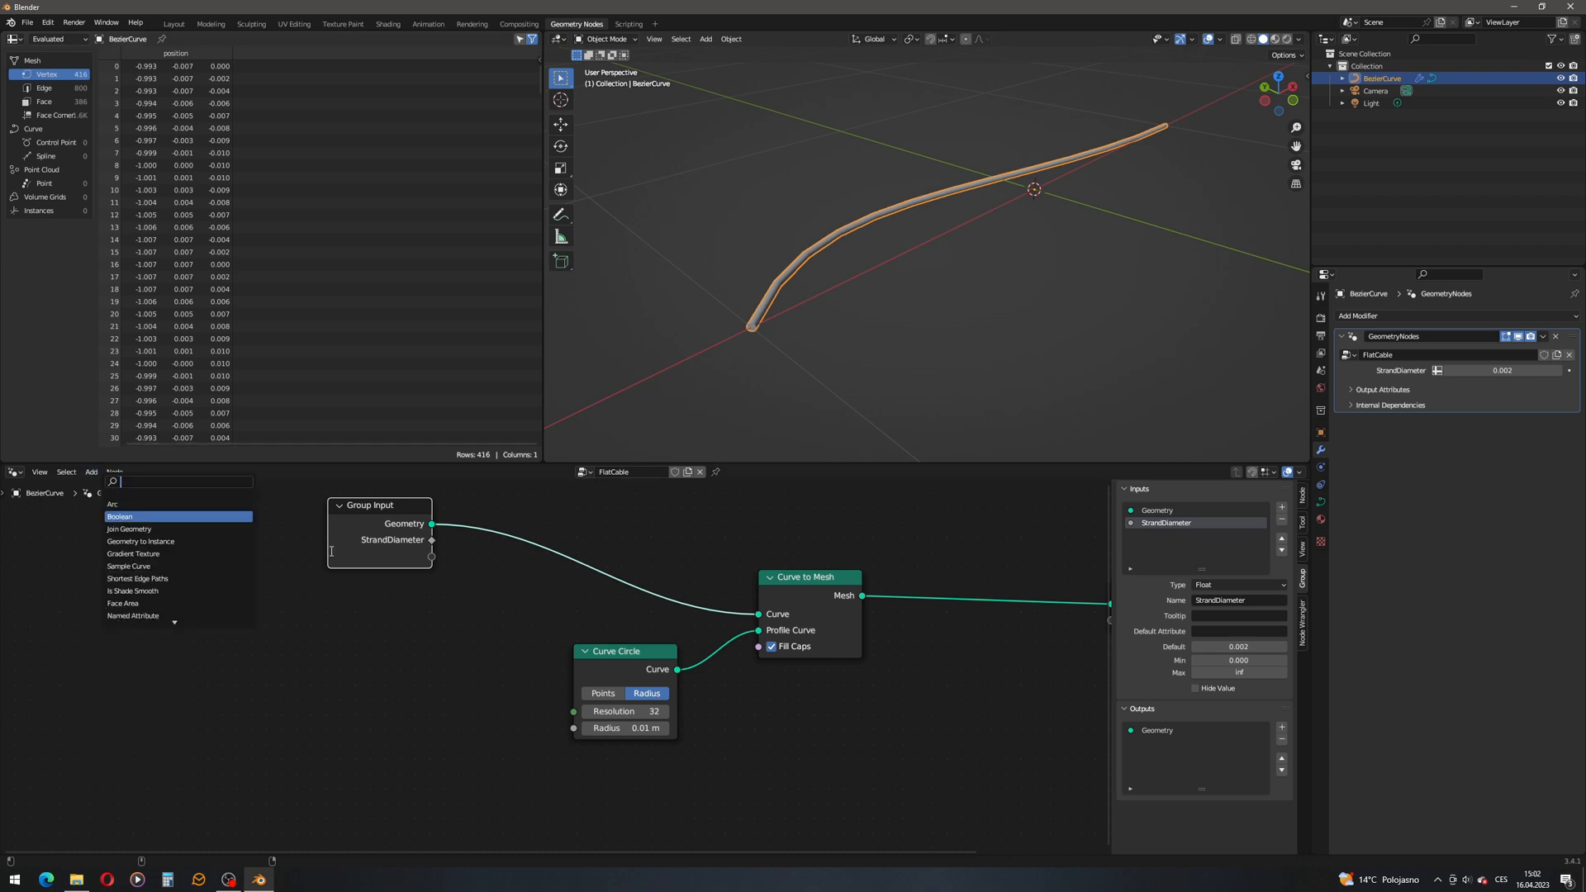
{"action": "key", "text": "Return"}
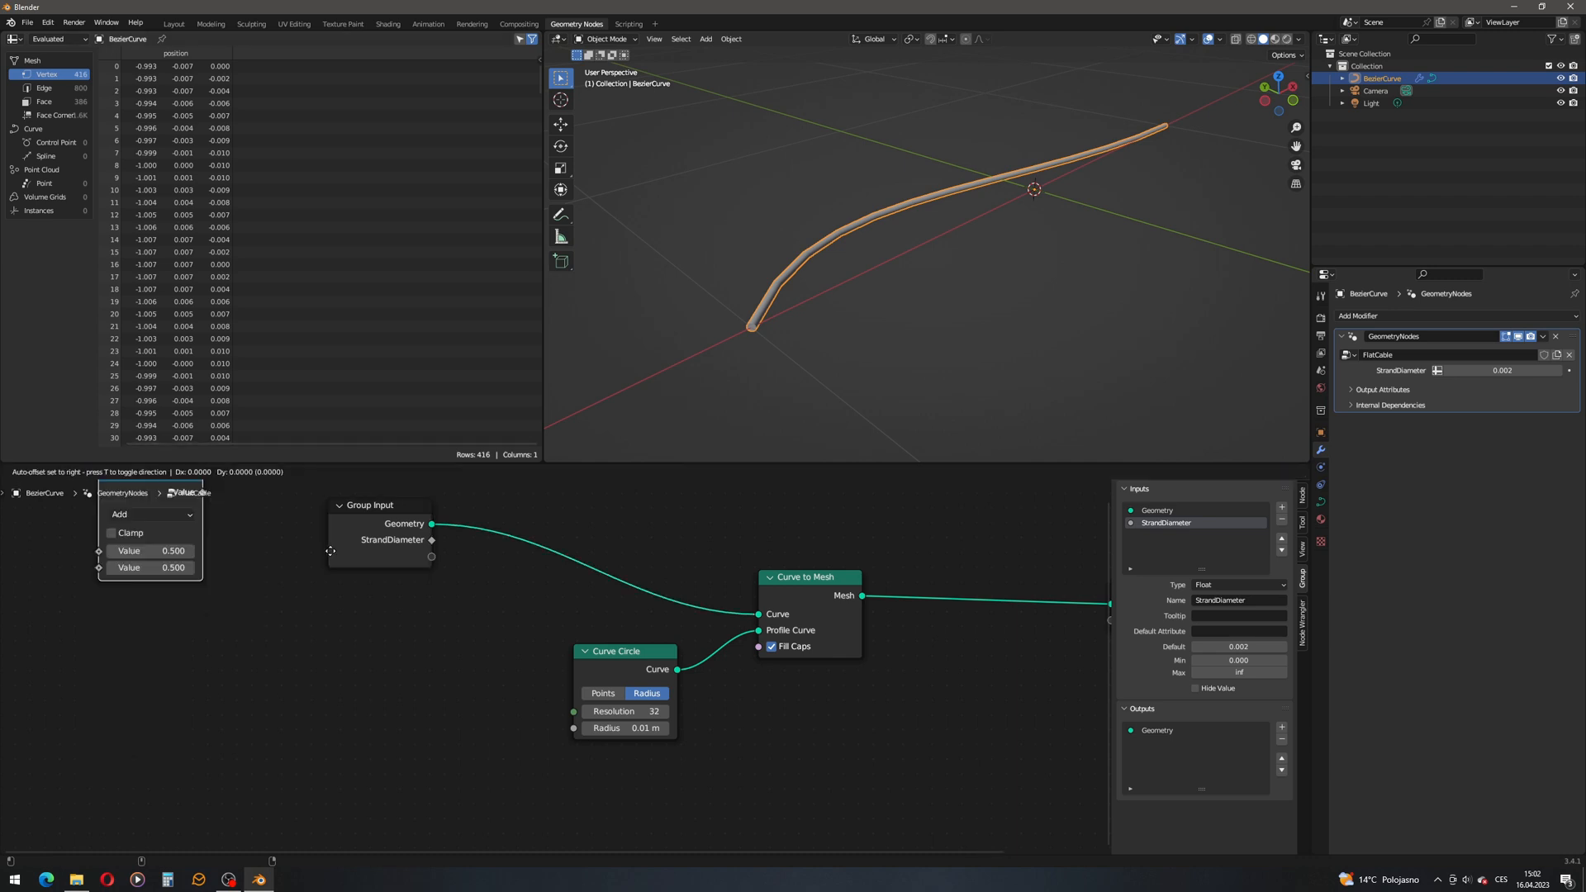
{"action": "left_click", "coordinate": [567, 650]}
{"action": "left_click_drag", "start_coordinate": [421, 522], "coordinate": [448, 734]}
{"action": "left_click", "coordinate": [501, 697]}
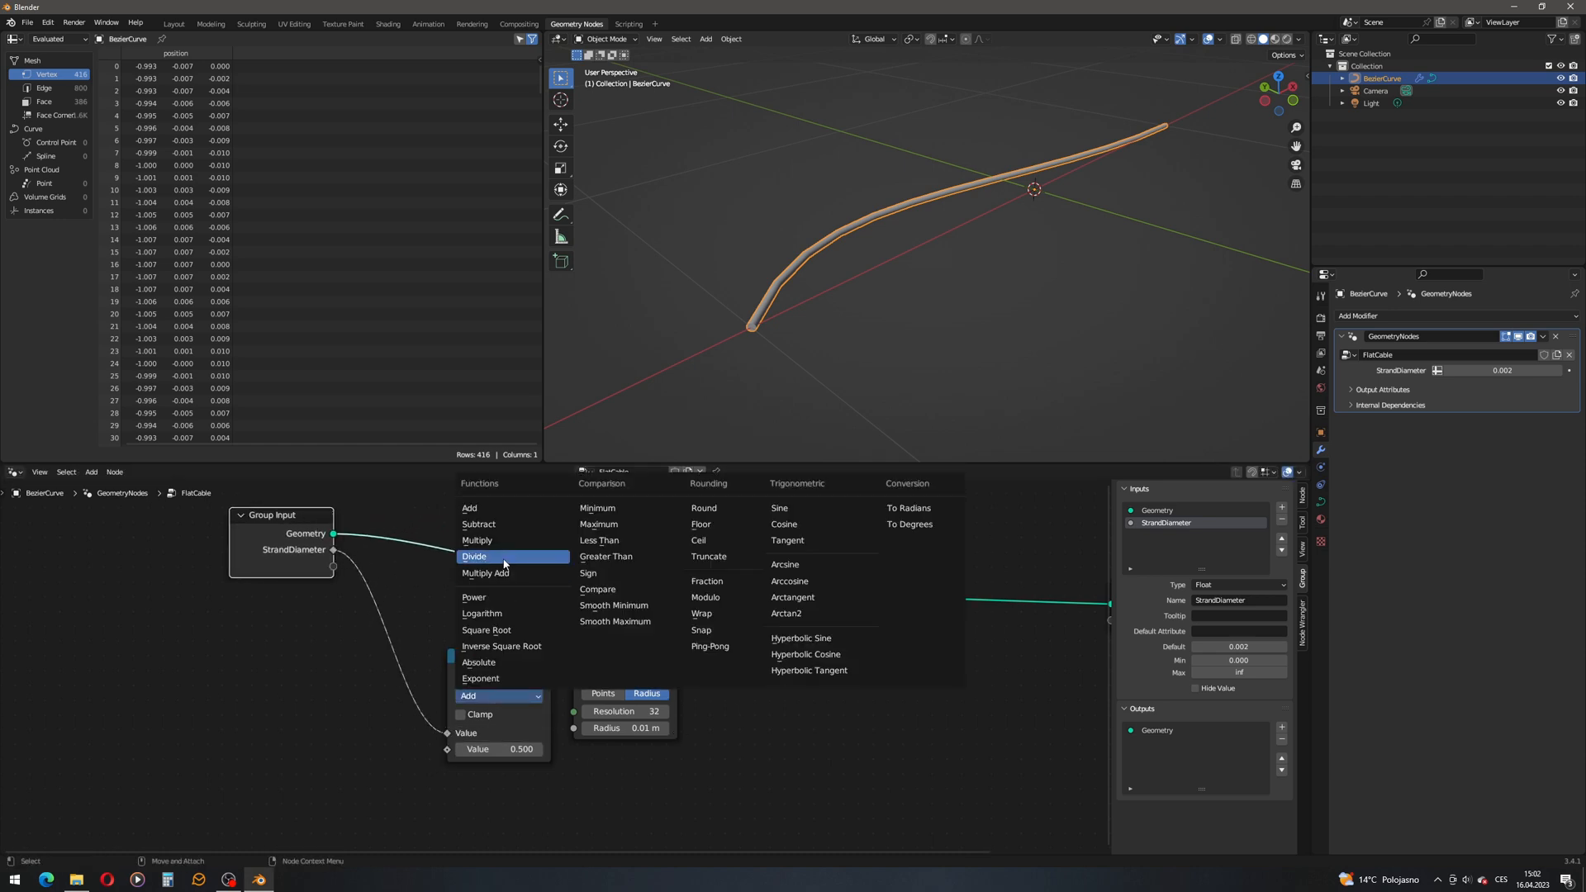
{"action": "left_click", "coordinate": [477, 540]}
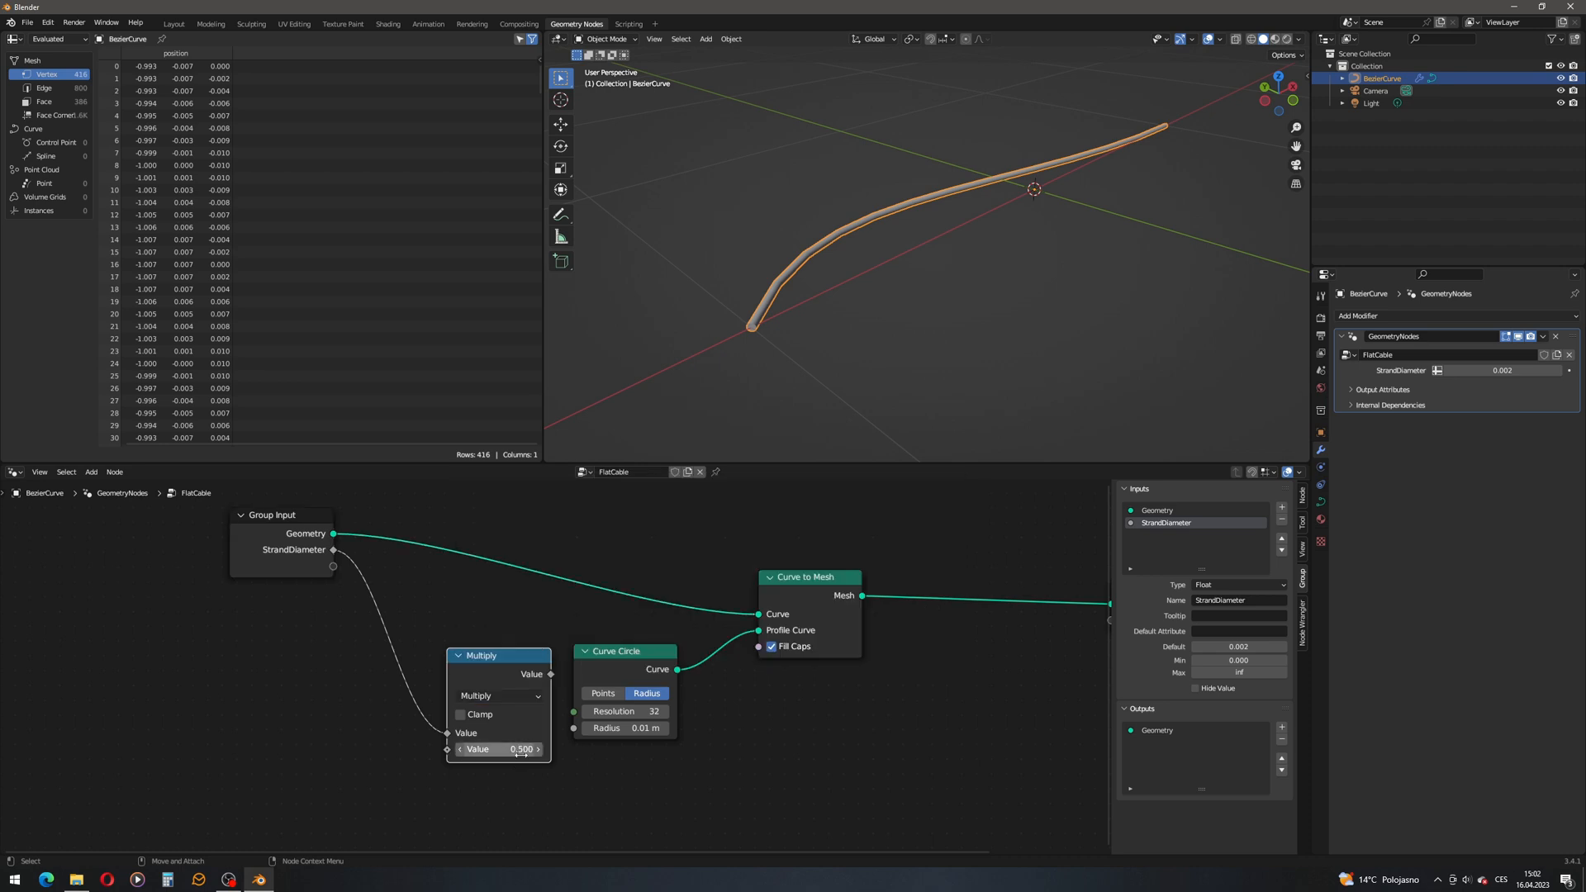
Step: Link the Multiply node's output to the Curve Circle radius and inspect the strand's end in the viewport
{"action": "left_click_drag", "start_coordinate": [513, 659], "coordinate": [574, 729]}
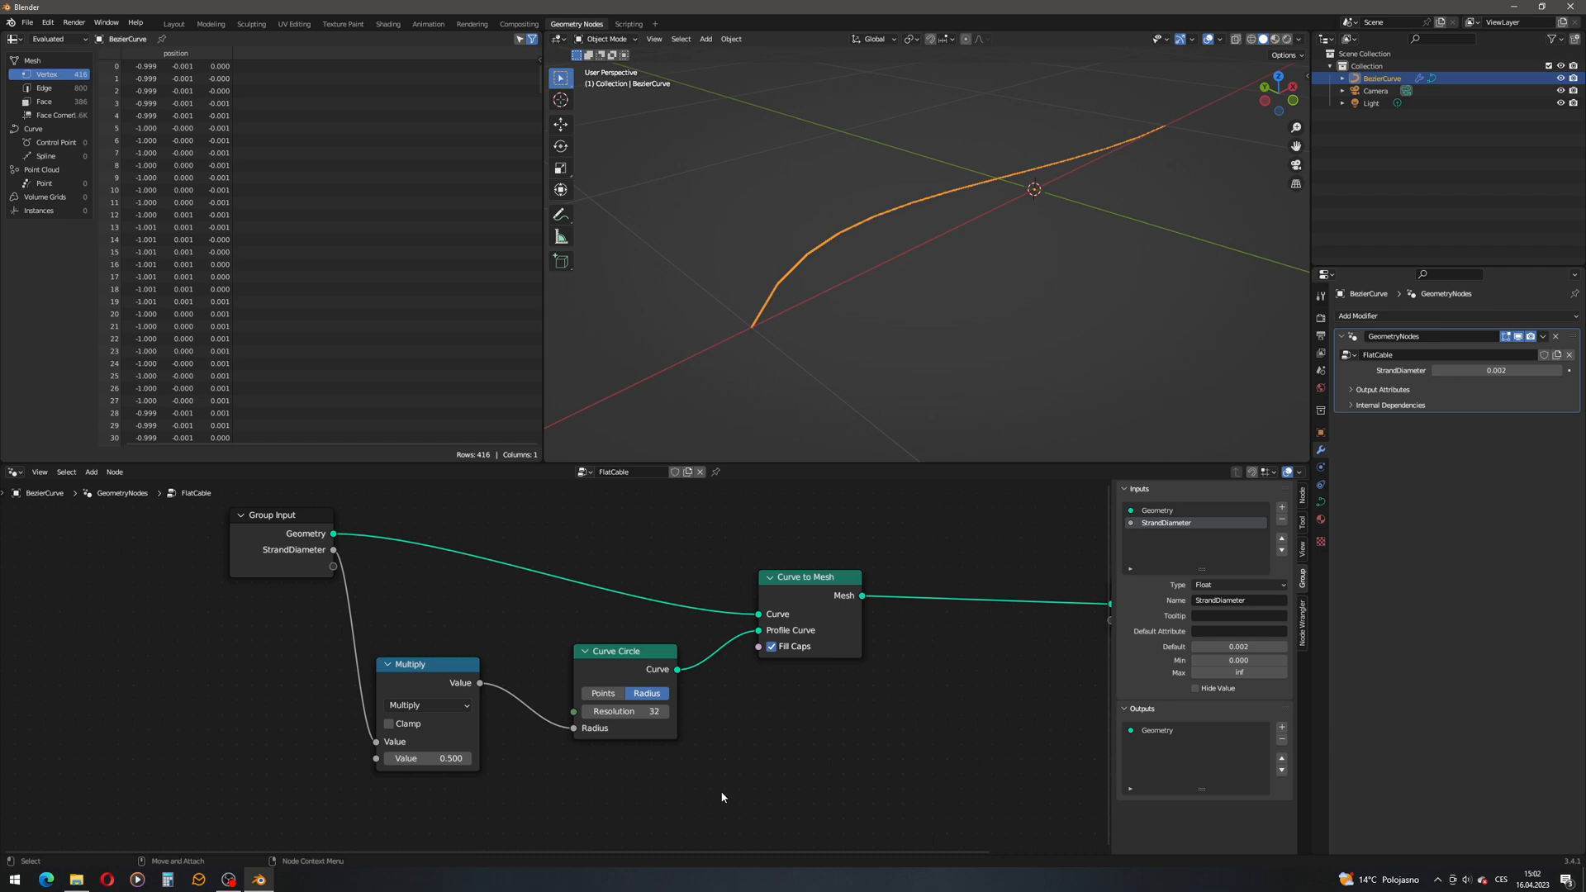
{"action": "scroll", "coordinate": [746, 321], "scroll_direction": "up", "scroll_amount": 6}
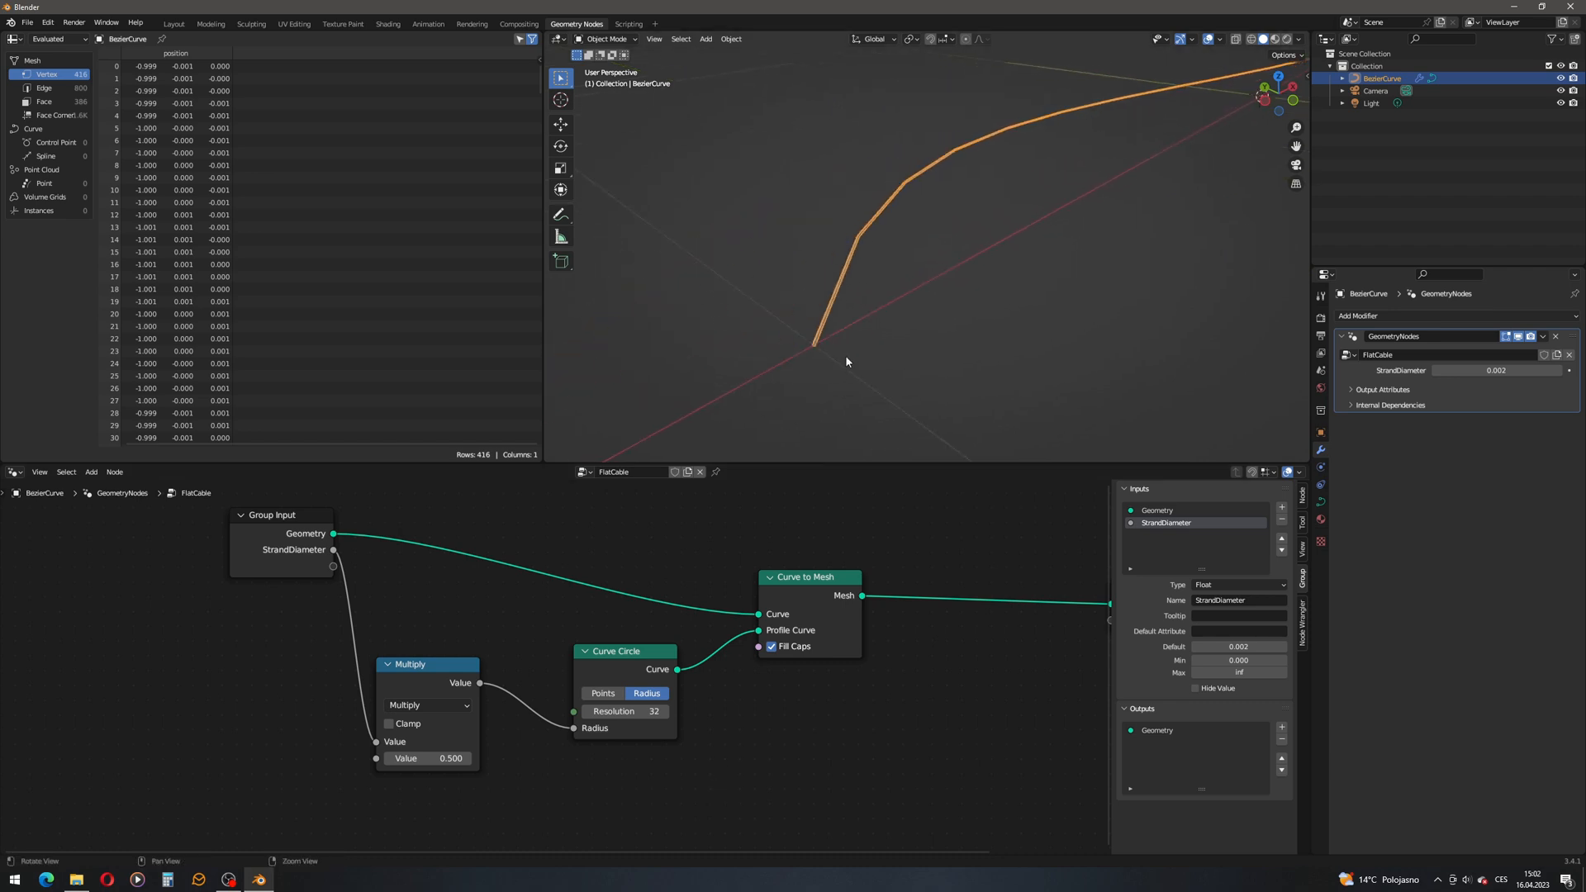
{"action": "middle_click_drag", "start_coordinate": [777, 388], "coordinate": [843, 344], "text": "shift"}
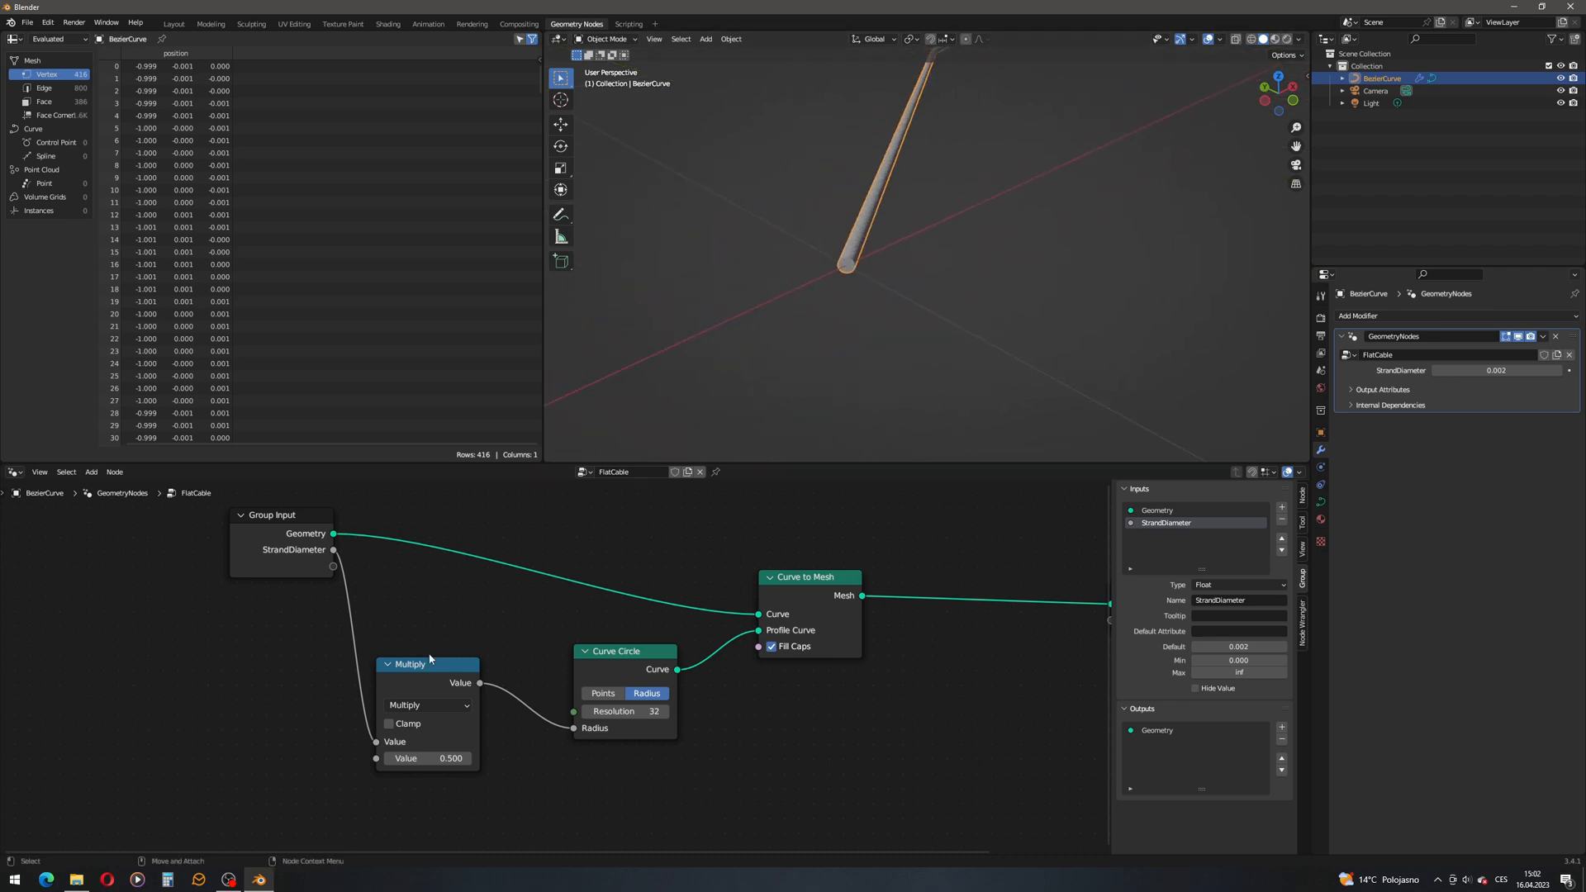
Step: Rearrange the Multiply, Group Input and Curve to Mesh nodes to tidy the spacing of the node tree
{"action": "left_click_drag", "start_coordinate": [423, 667], "coordinate": [475, 680]}
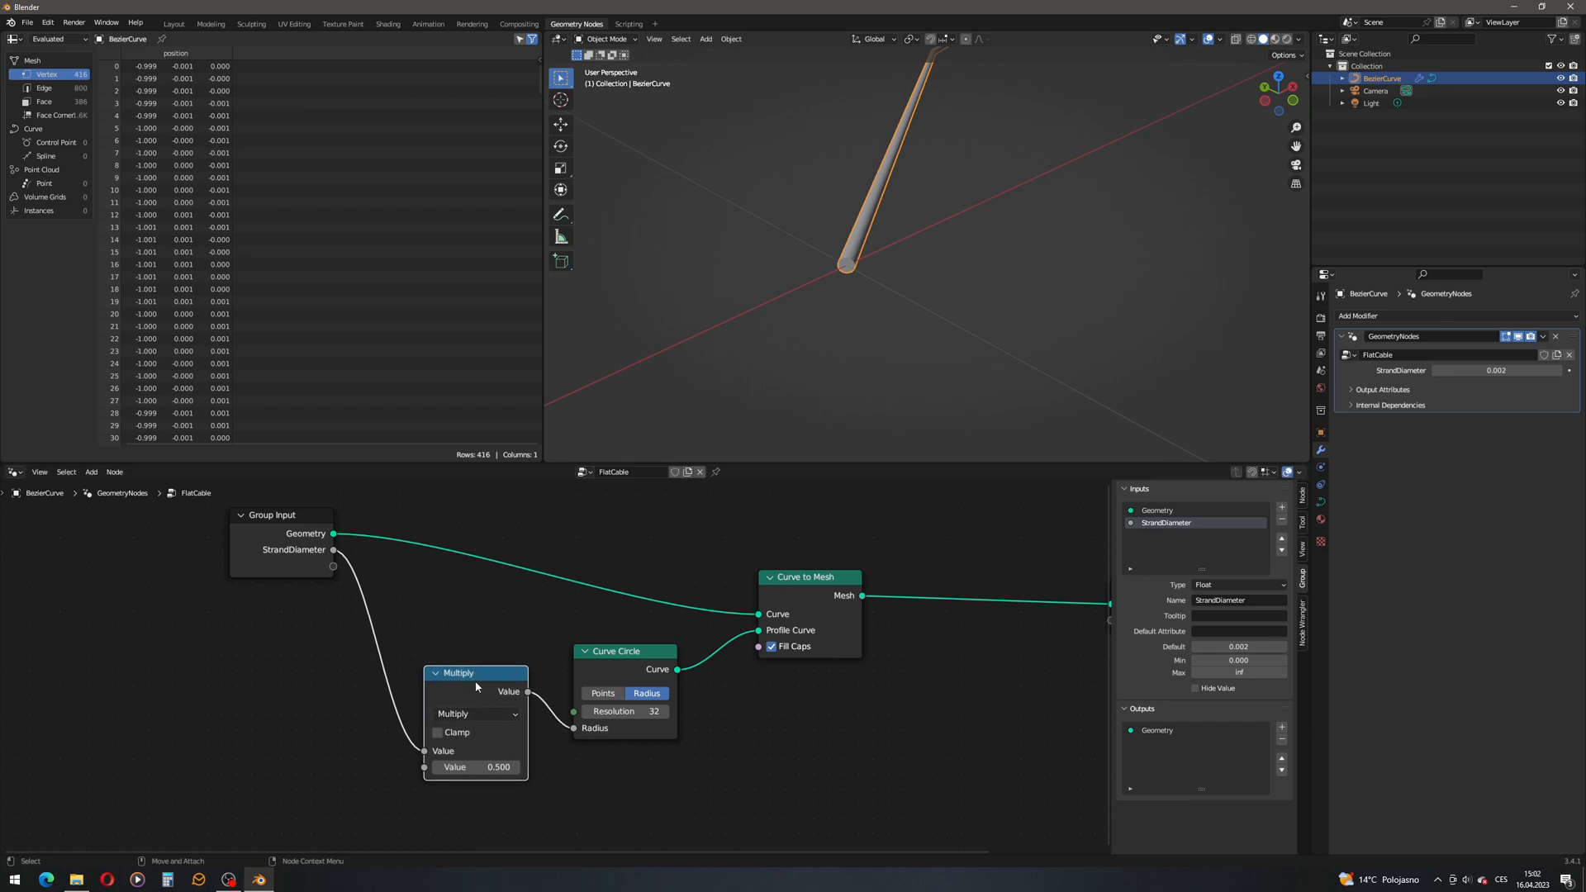
{"action": "left_click_drag", "start_coordinate": [480, 682], "coordinate": [481, 678]}
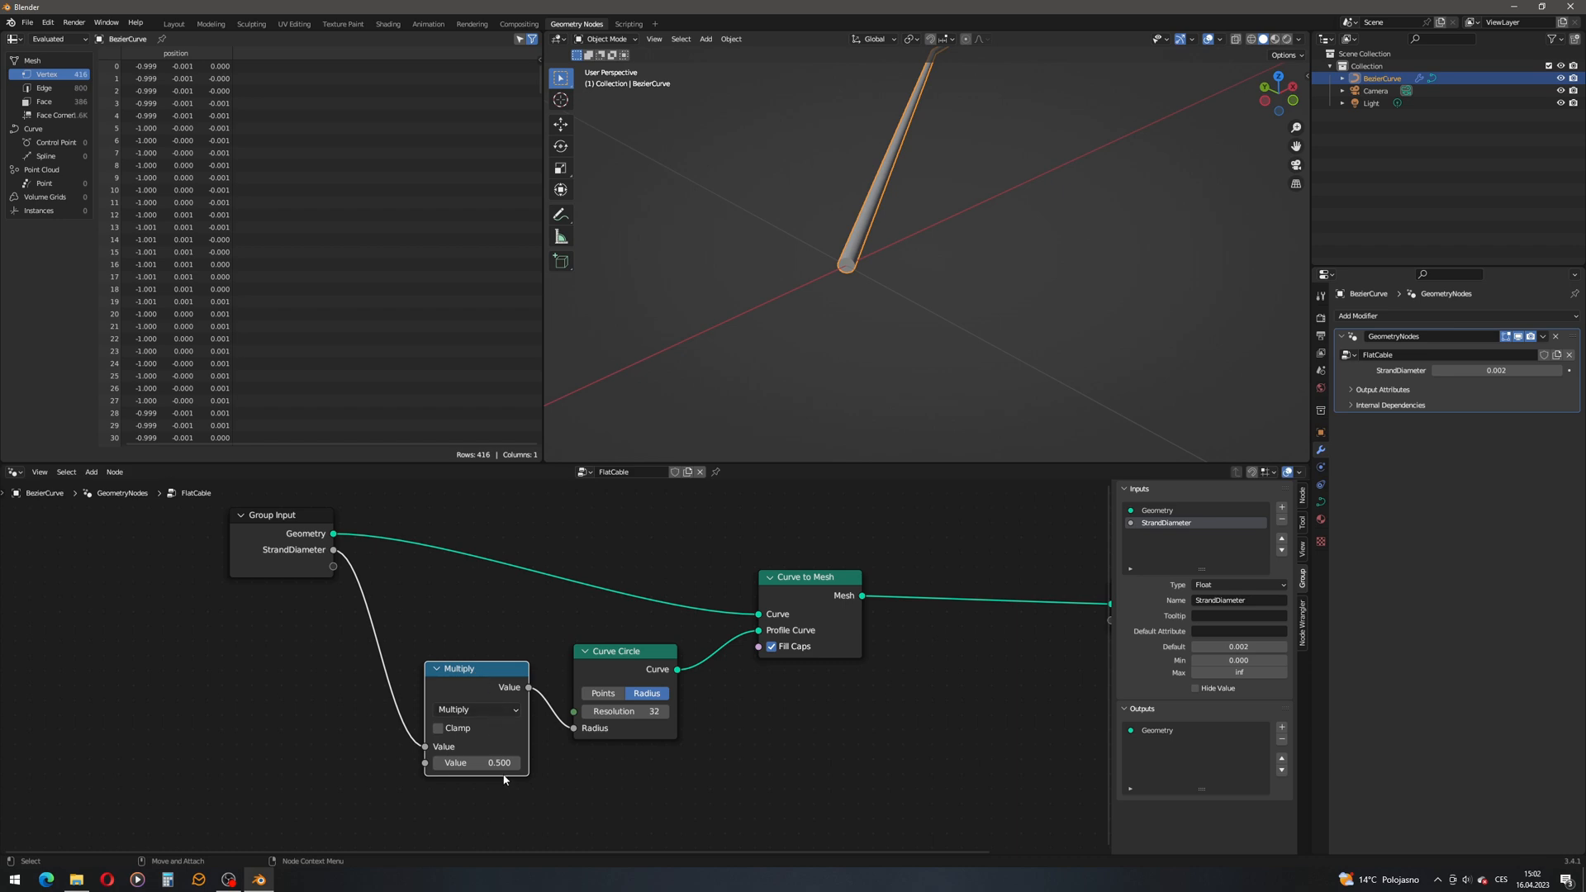
{"action": "middle_click_drag", "start_coordinate": [971, 283], "coordinate": [828, 358], "text": "shift"}
{"action": "scroll", "coordinate": [901, 306], "scroll_direction": "down", "scroll_amount": 3}
{"action": "middle_click_drag", "start_coordinate": [924, 354], "coordinate": [915, 370], "text": "shift"}
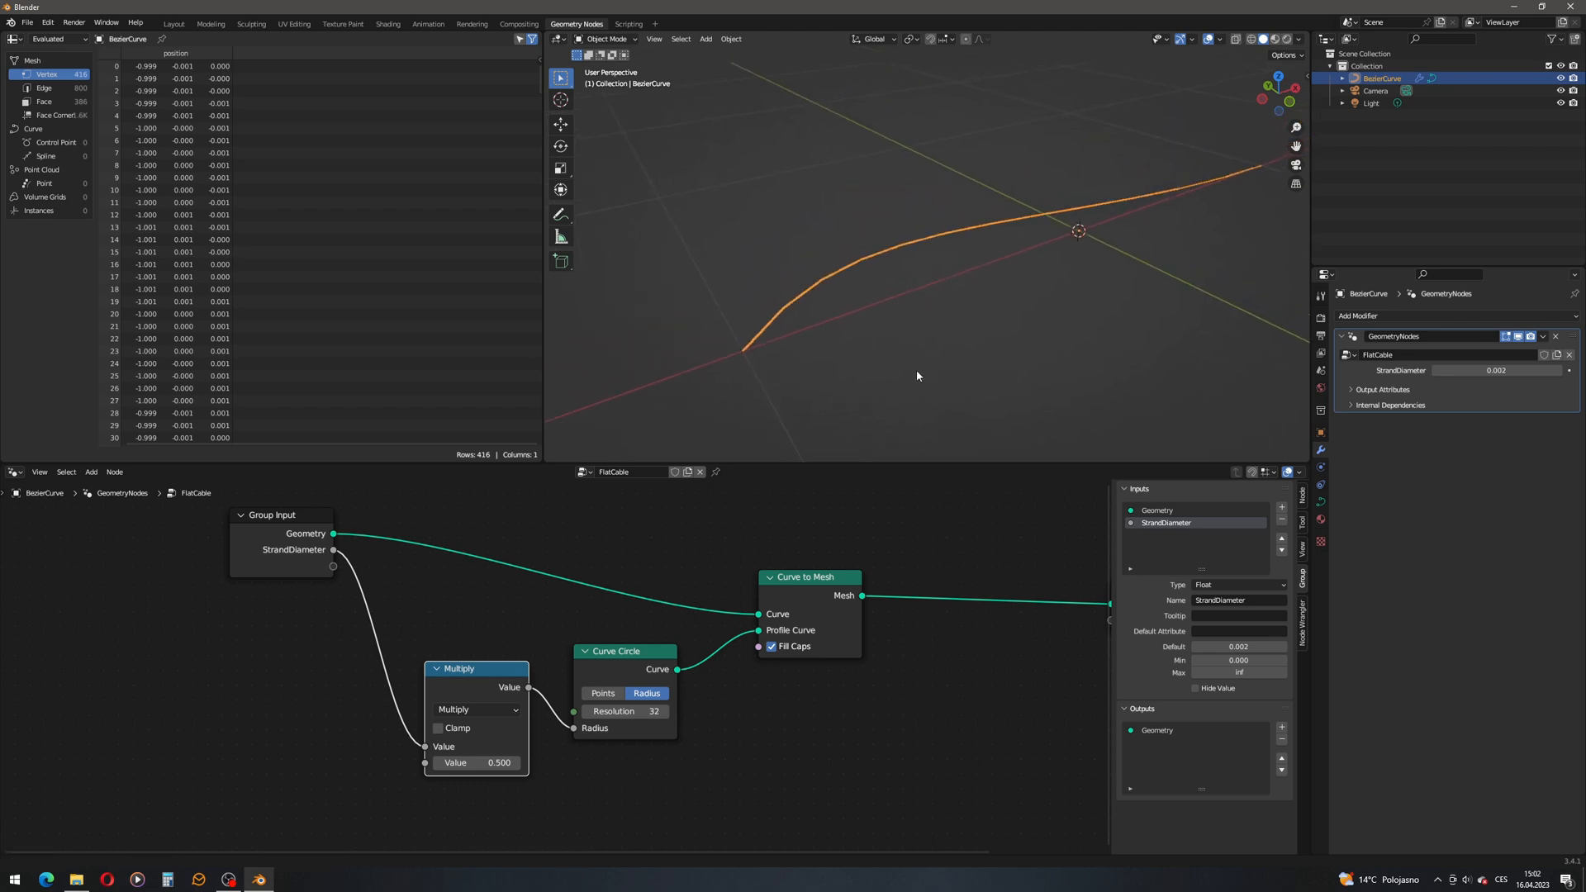
{"action": "left_click_drag", "start_coordinate": [289, 526], "coordinate": [199, 534]}
{"action": "left_click_drag", "start_coordinate": [809, 579], "coordinate": [771, 581]}
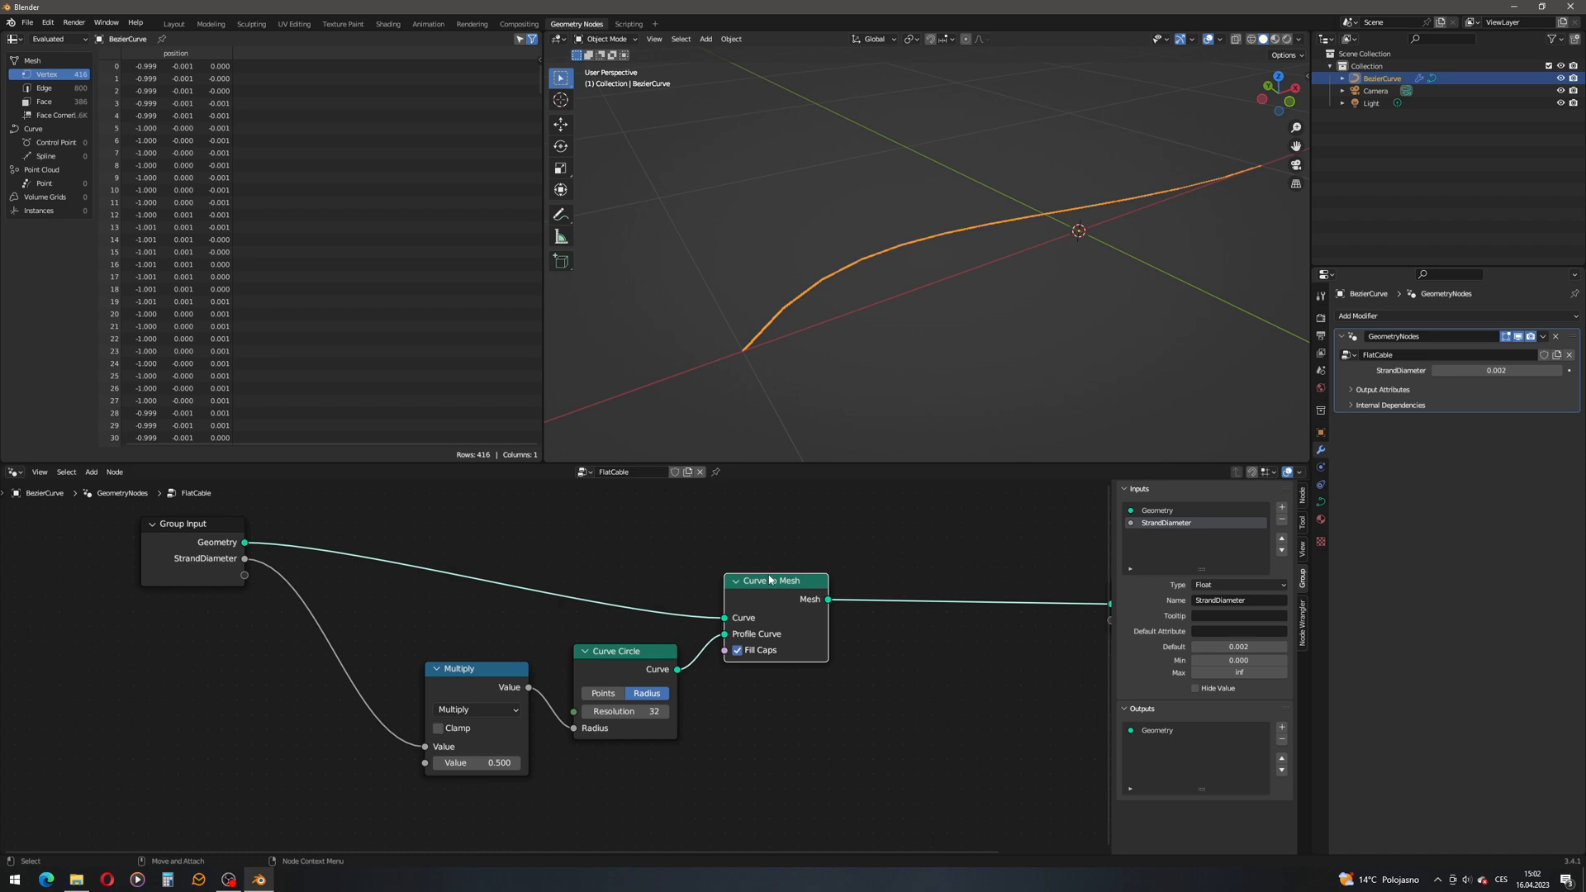
Step: Annotate the empty area beside the Curve to Mesh node with a diagonal line crossed by short marks
{"action": "mouse_move", "coordinate": [3, 493]}
{"action": "left_mouse_down"}
{"action": "mouse_move", "coordinate": [73, 499]}
{"action": "mouse_move", "coordinate": [31, 501]}
{"action": "mouse_move", "coordinate": [24, 527]}
{"action": "mouse_move", "coordinate": [108, 529]}
{"action": "left_mouse_up"}
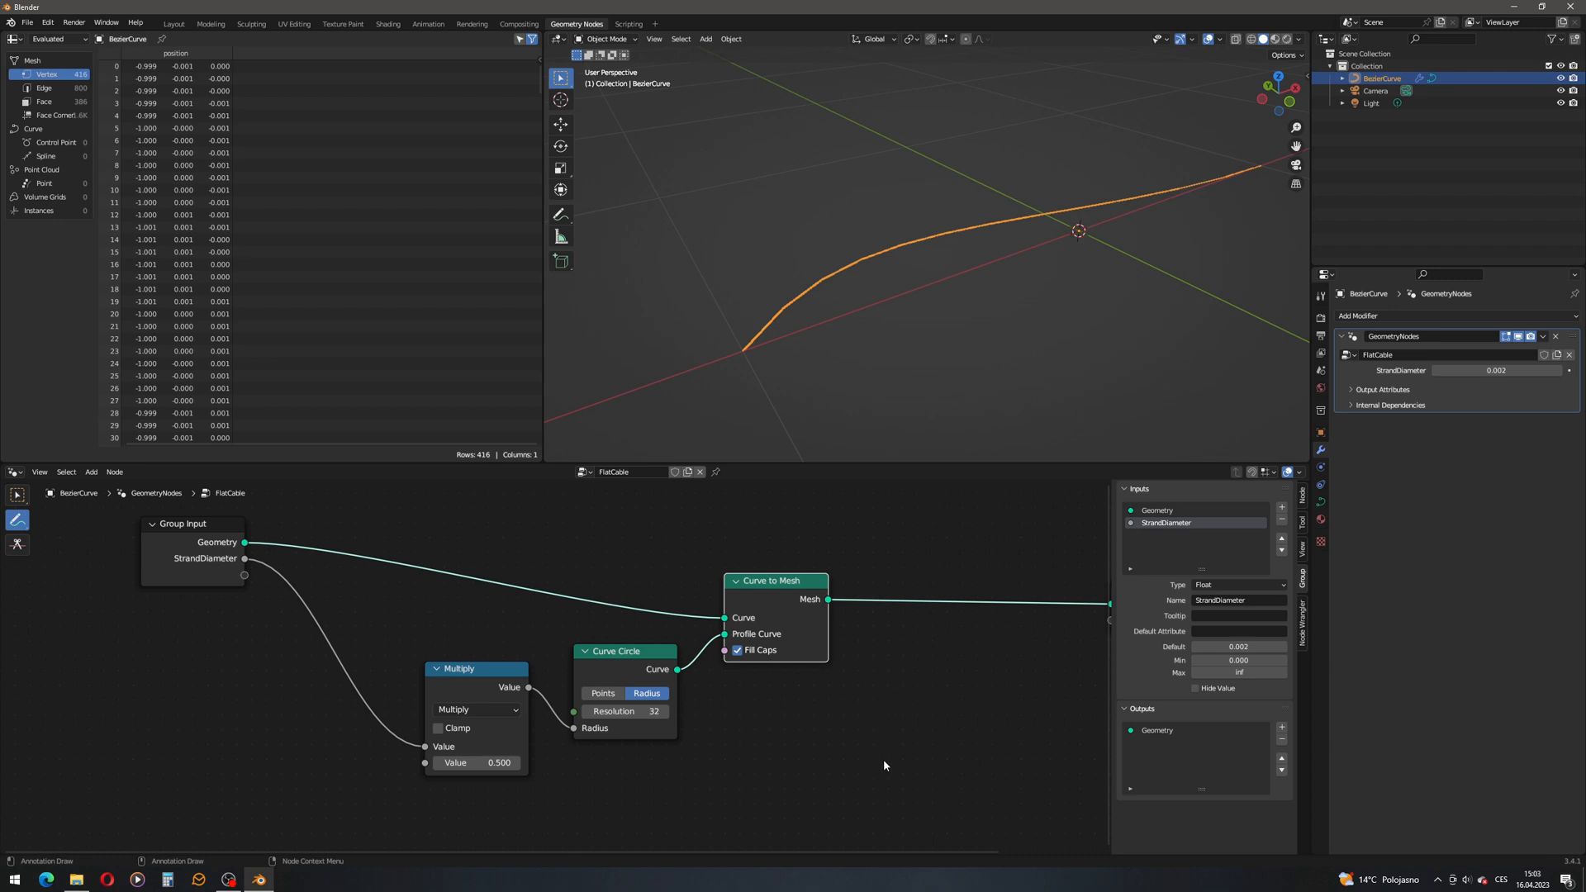
{"action": "left_click_drag", "start_coordinate": [895, 782], "coordinate": [1015, 626]}
{"action": "mouse_move", "coordinate": [884, 776]}
{"action": "left_mouse_down"}
{"action": "mouse_move", "coordinate": [909, 799]}
{"action": "mouse_move", "coordinate": [896, 795]}
{"action": "left_mouse_up"}
{"action": "left_click_drag", "start_coordinate": [1007, 621], "coordinate": [1021, 633]}
{"action": "mouse_move", "coordinate": [909, 746]}
{"action": "left_mouse_down"}
{"action": "mouse_move", "coordinate": [968, 728]}
{"action": "mouse_move", "coordinate": [955, 738]}
{"action": "mouse_move", "coordinate": [1009, 663]}
{"action": "mouse_move", "coordinate": [991, 684]}
{"action": "left_mouse_up"}
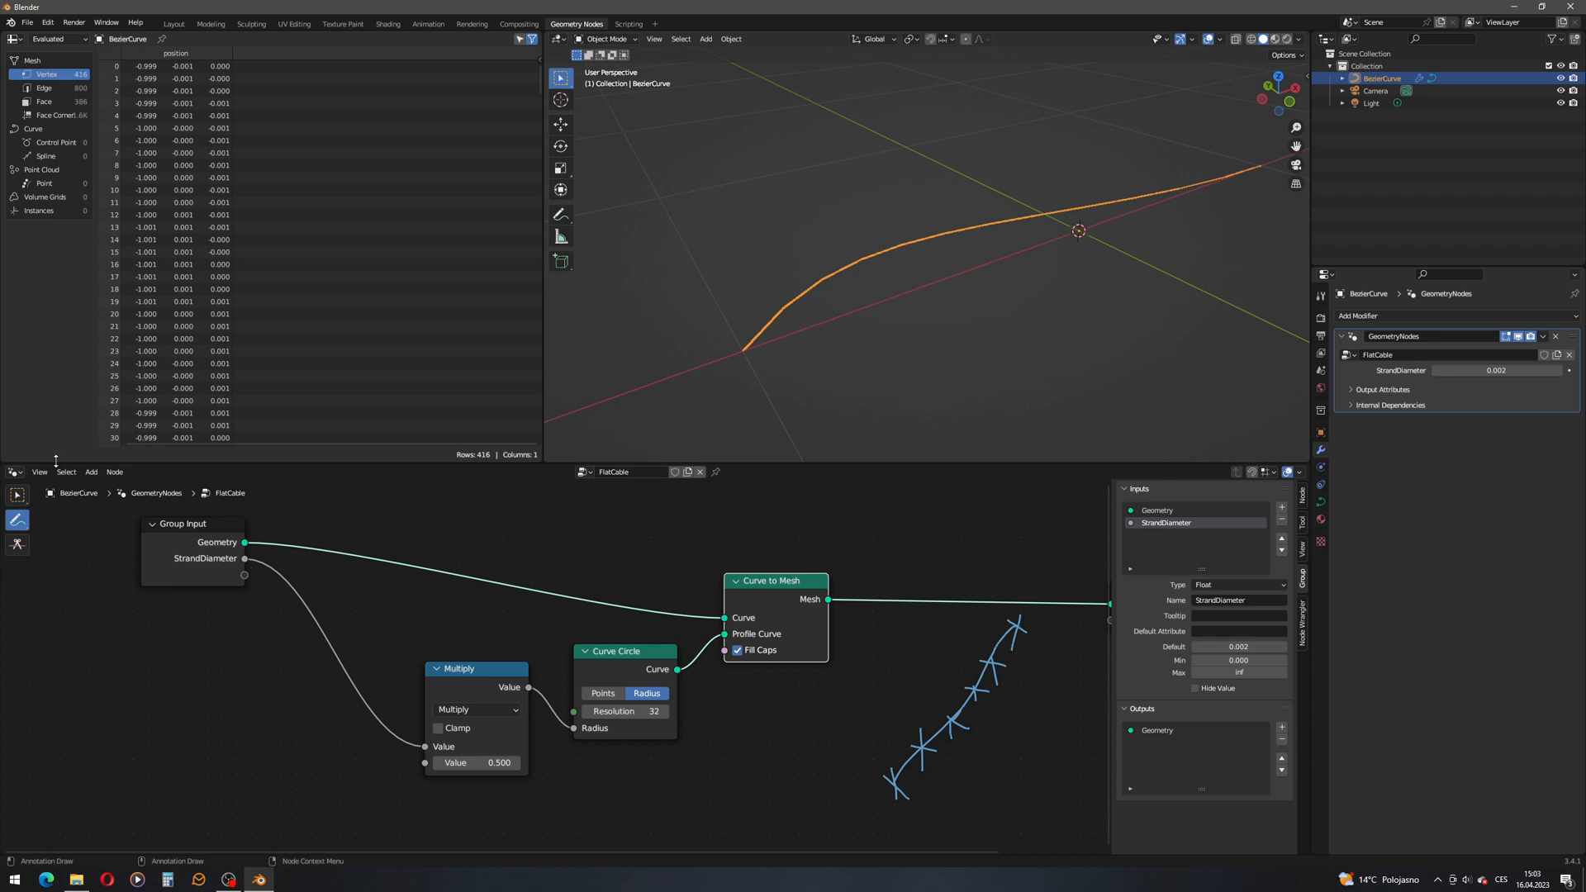
Step: Erase the annotation strokes from the node editor and return to the selection tool
{"action": "mouse_move", "coordinate": [14, 521]}
{"action": "left_mouse_down"}
{"action": "mouse_move", "coordinate": [41, 524]}
{"action": "mouse_move", "coordinate": [87, 601]}
{"action": "left_mouse_up"}
{"action": "mouse_move", "coordinate": [1009, 610]}
{"action": "left_mouse_down"}
{"action": "mouse_move", "coordinate": [913, 769]}
{"action": "mouse_move", "coordinate": [899, 750]}
{"action": "left_mouse_up"}
{"action": "left_click", "coordinate": [978, 734]}
{"action": "left_click", "coordinate": [16, 495]}
Step: Add a Mesh Line node and place it above the Curve to Mesh and Curve Circle nodes
{"action": "left_click", "coordinate": [91, 472]}
{"action": "left_click", "coordinate": [104, 487]}
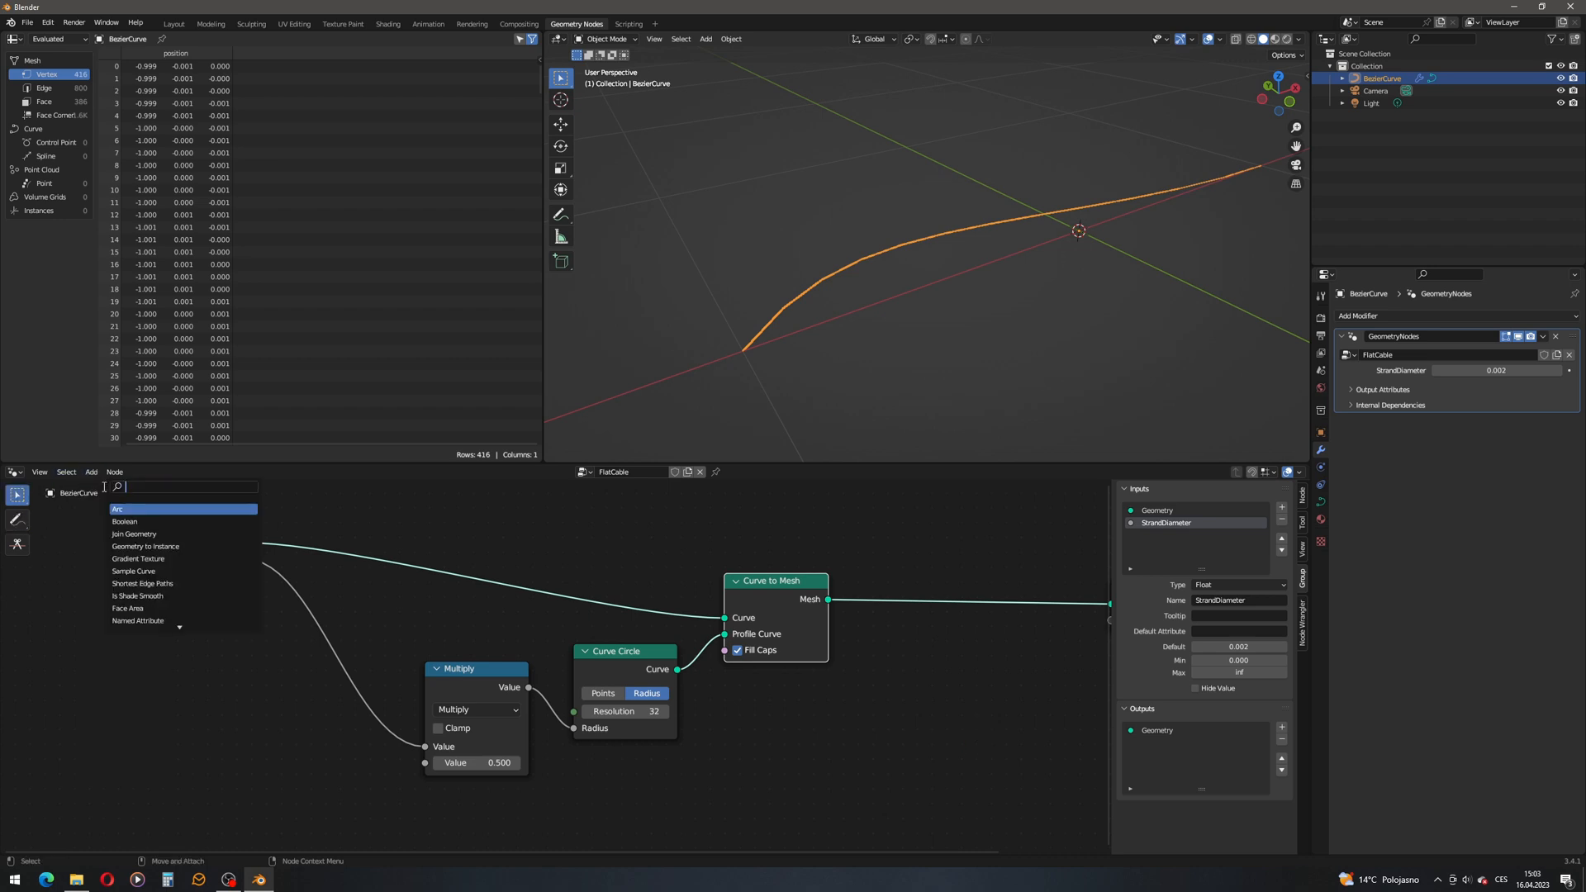
{"action": "type", "text": "mesh line"}
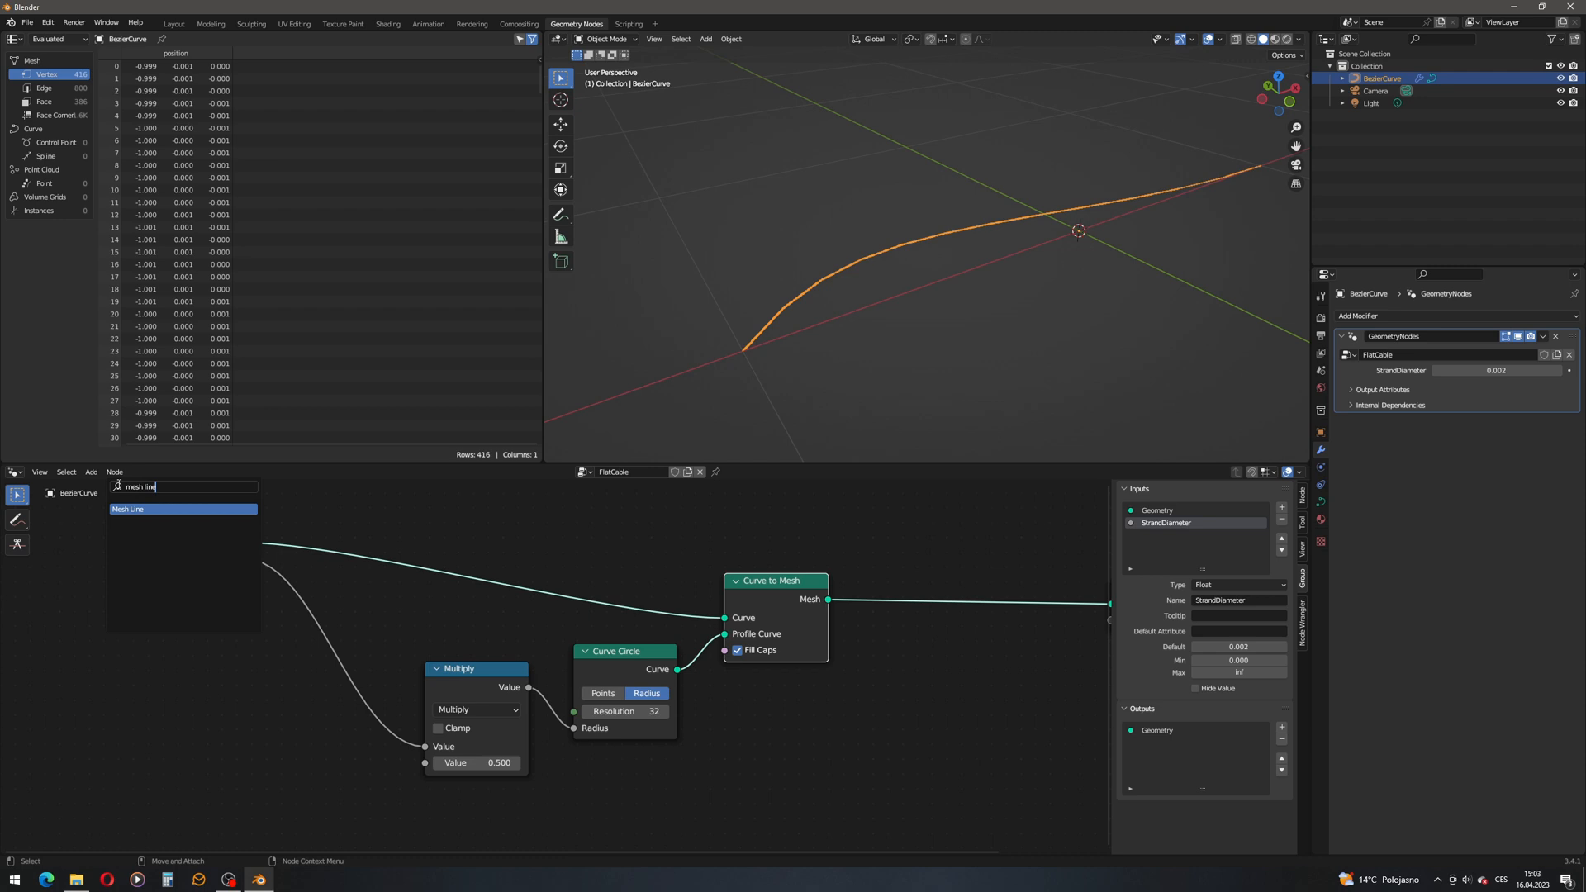
{"action": "key", "text": "Return"}
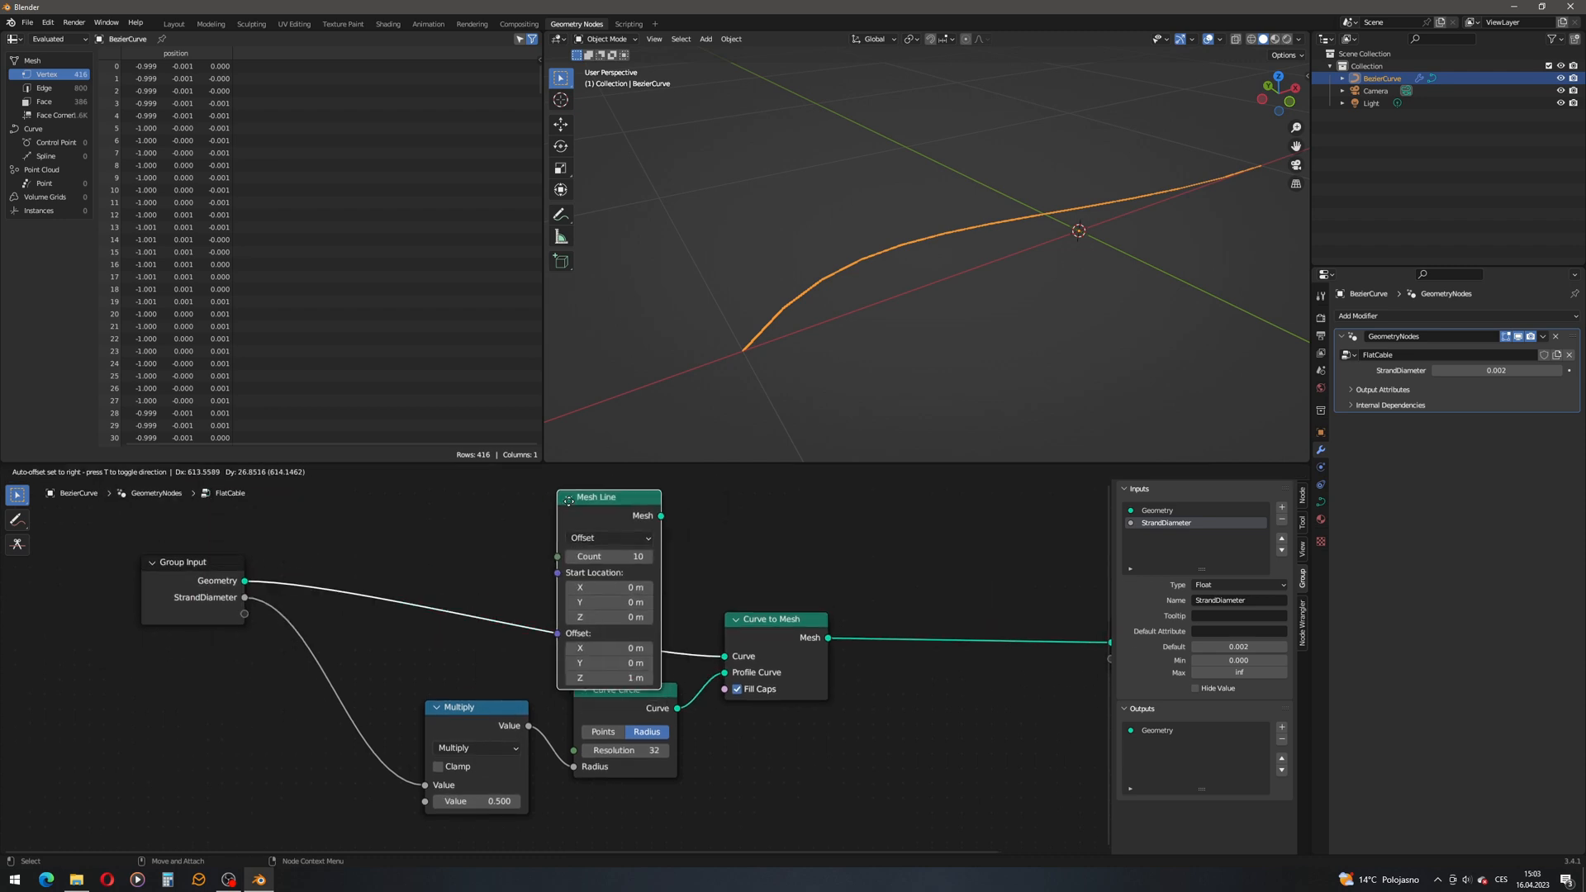
{"action": "left_click", "coordinate": [612, 593]}
{"action": "middle_click_drag", "start_coordinate": [684, 689], "coordinate": [646, 634]}
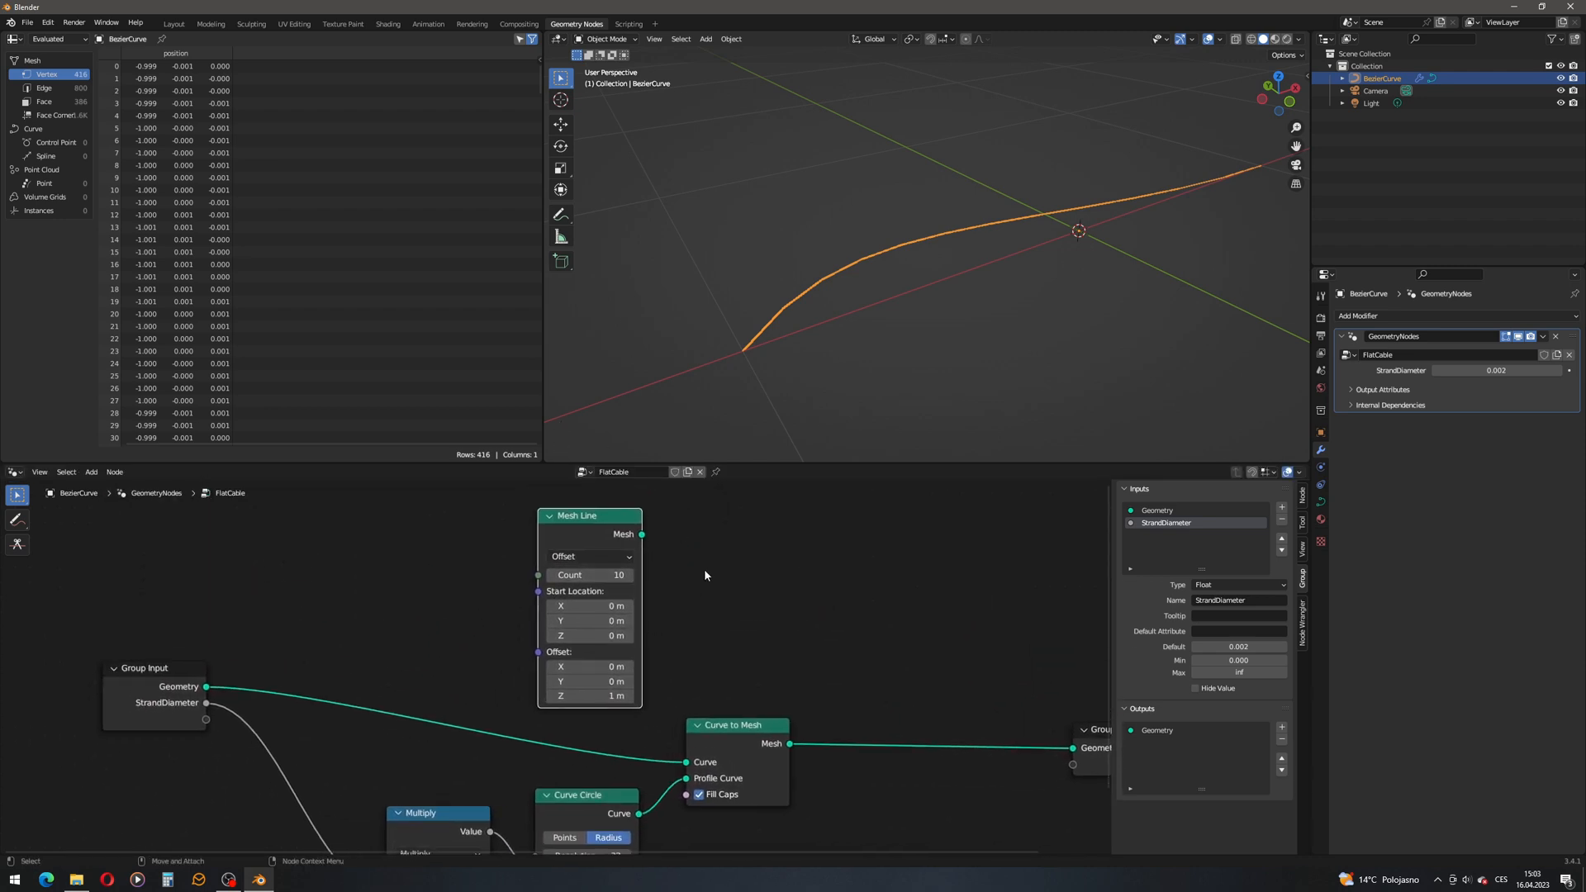
Step: Try the End Points mode on the Mesh Line node and switch it back to Offset
{"action": "left_click", "coordinate": [597, 558]}
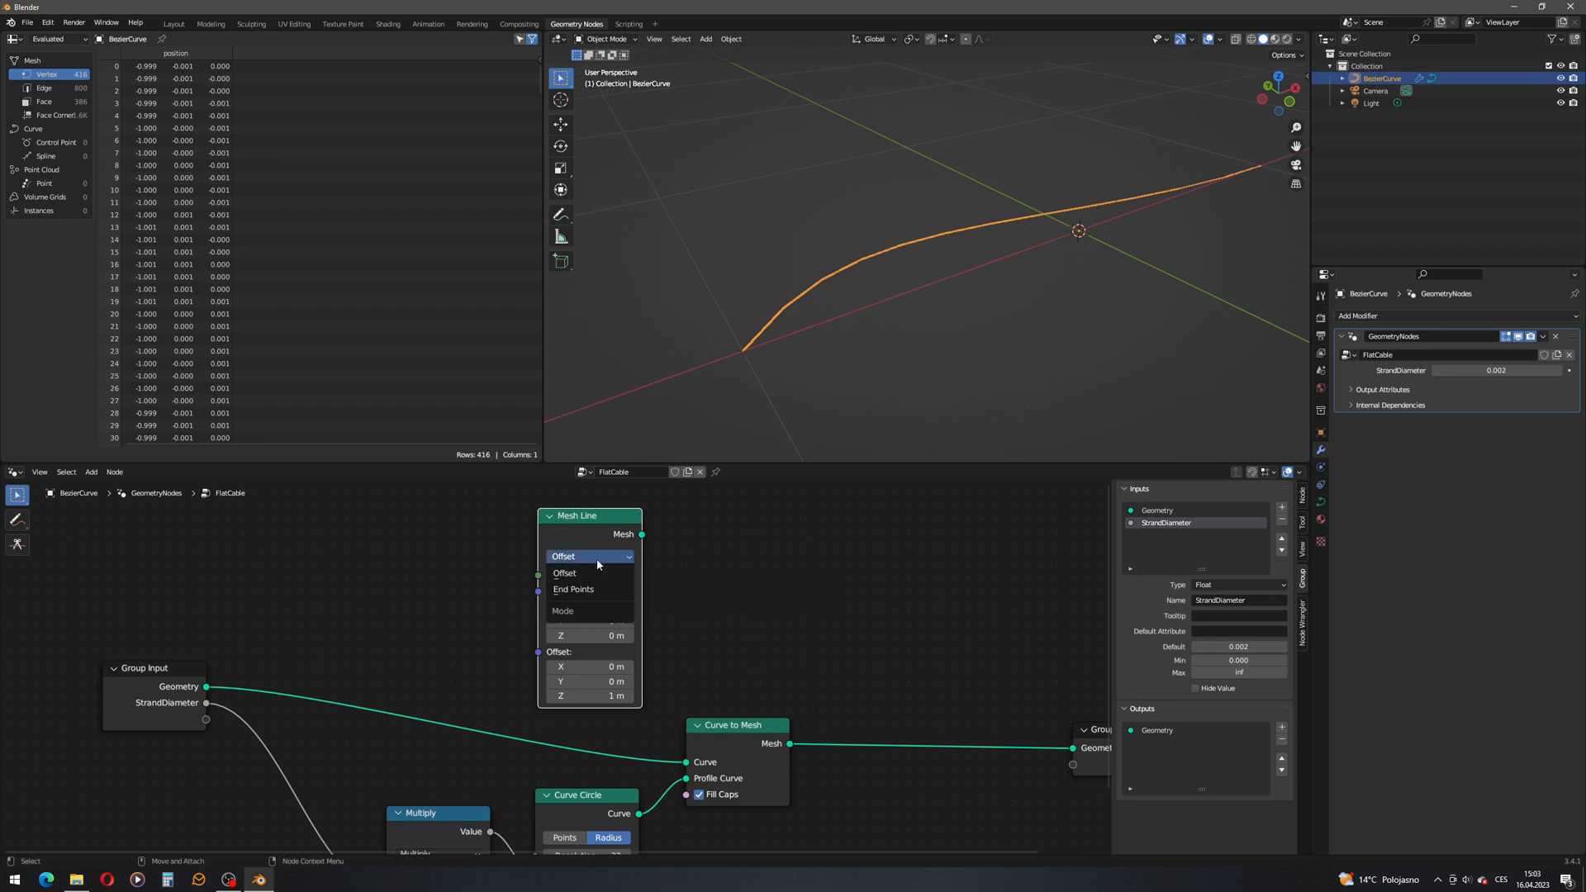
{"action": "left_click", "coordinate": [596, 558]}
{"action": "left_click", "coordinate": [596, 559]}
{"action": "left_click", "coordinate": [574, 589]}
{"action": "left_click", "coordinate": [591, 557]}
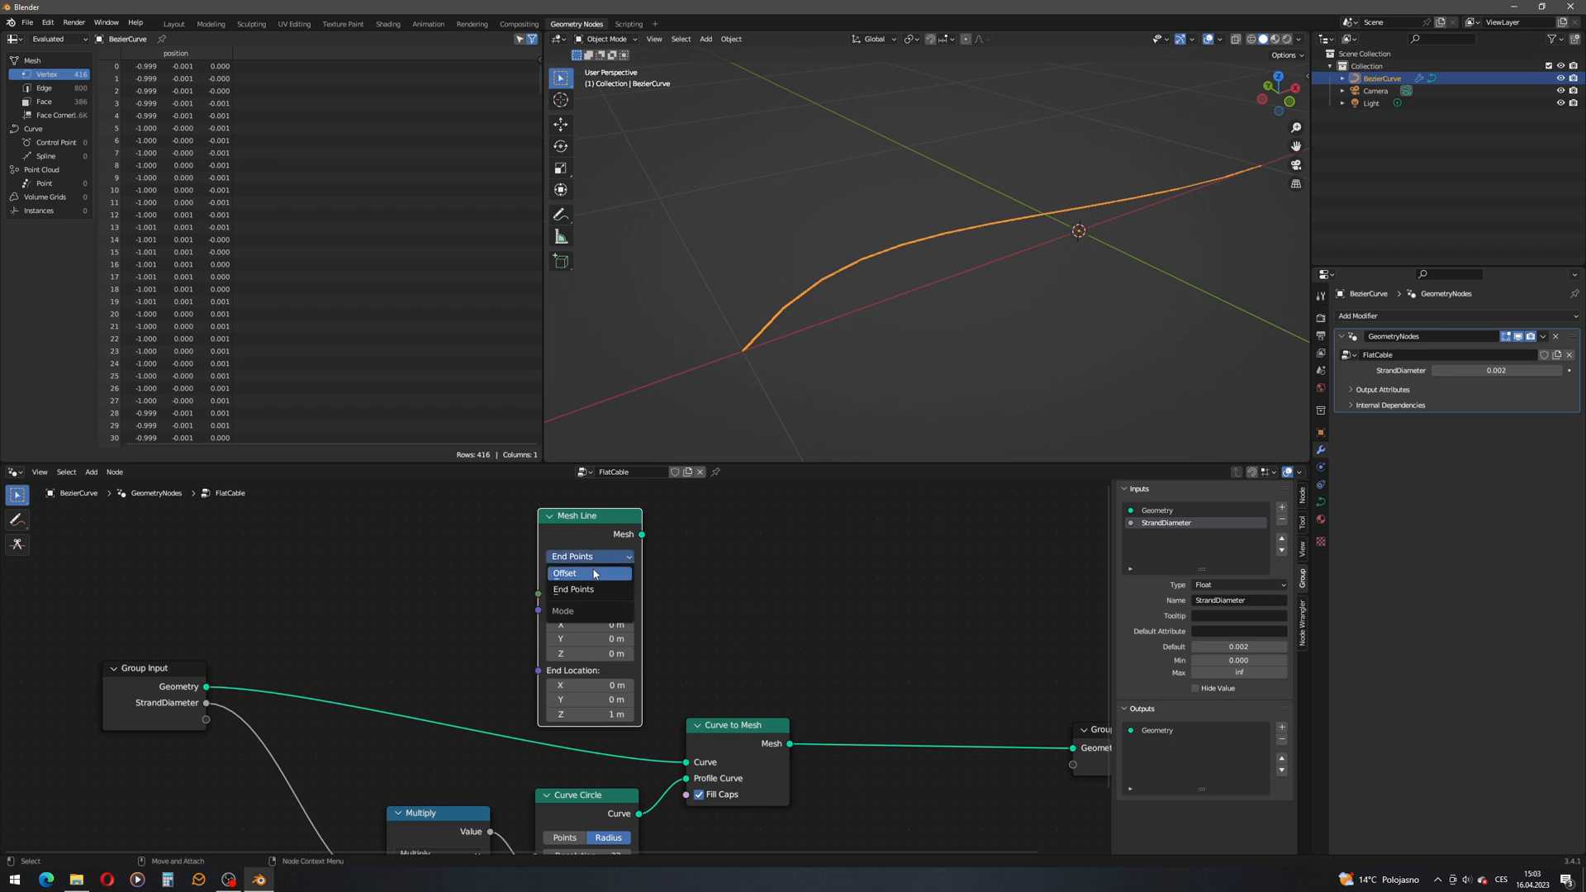
{"action": "left_click", "coordinate": [598, 558]}
{"action": "left_click", "coordinate": [598, 573]}
{"action": "left_click", "coordinate": [599, 578]}
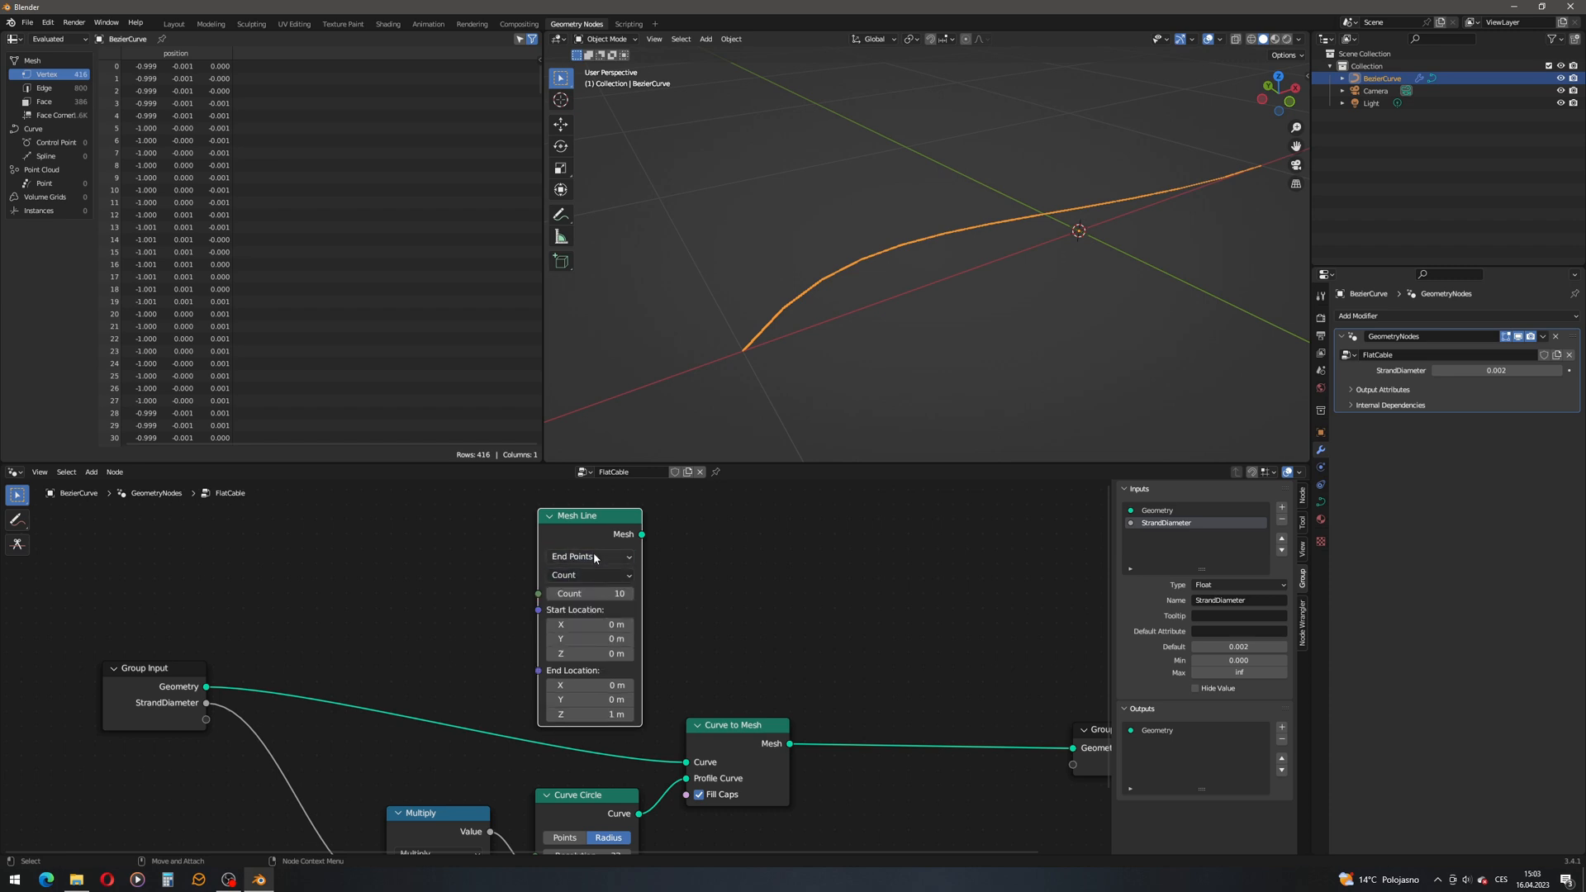
{"action": "left_click", "coordinate": [594, 556]}
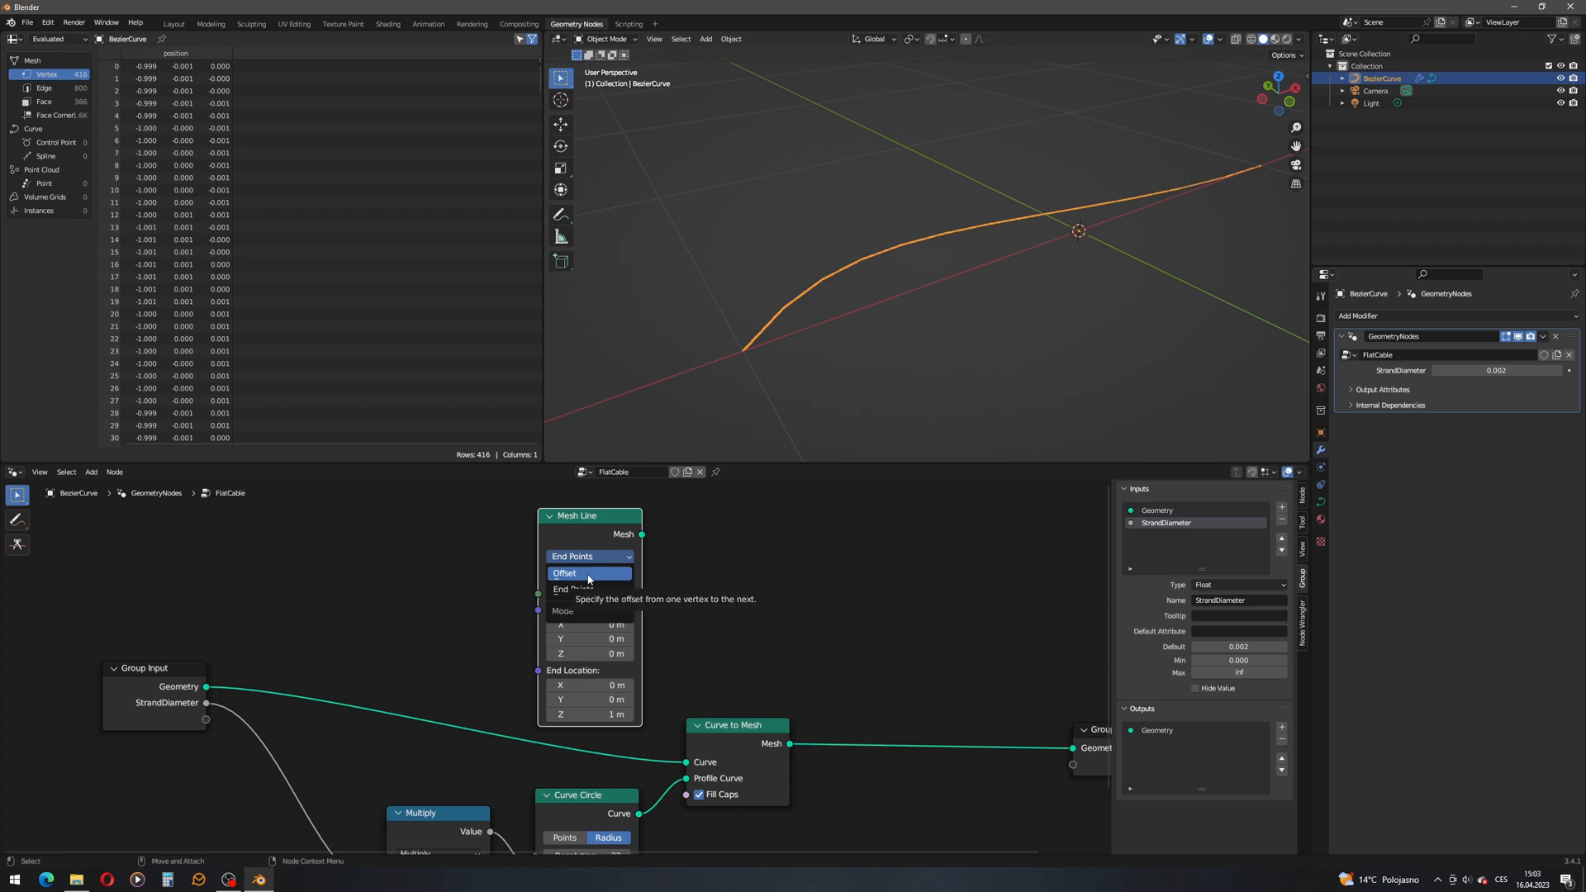
{"action": "left_click", "coordinate": [590, 575]}
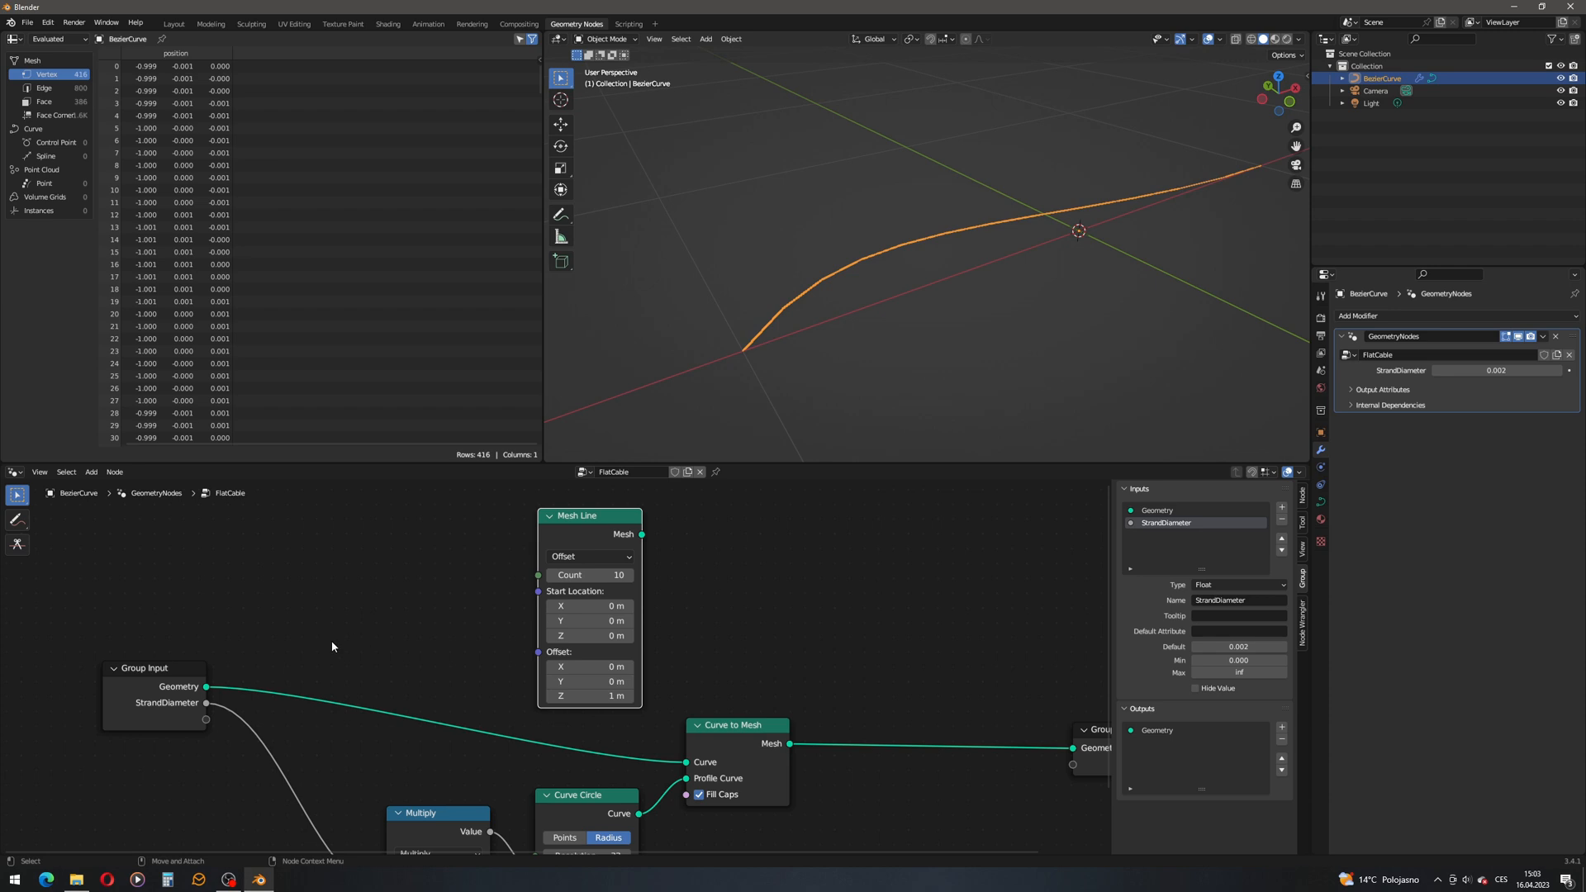
Step: Add another group input named Count and set its type to Integer
{"action": "left_click", "coordinate": [1282, 507]}
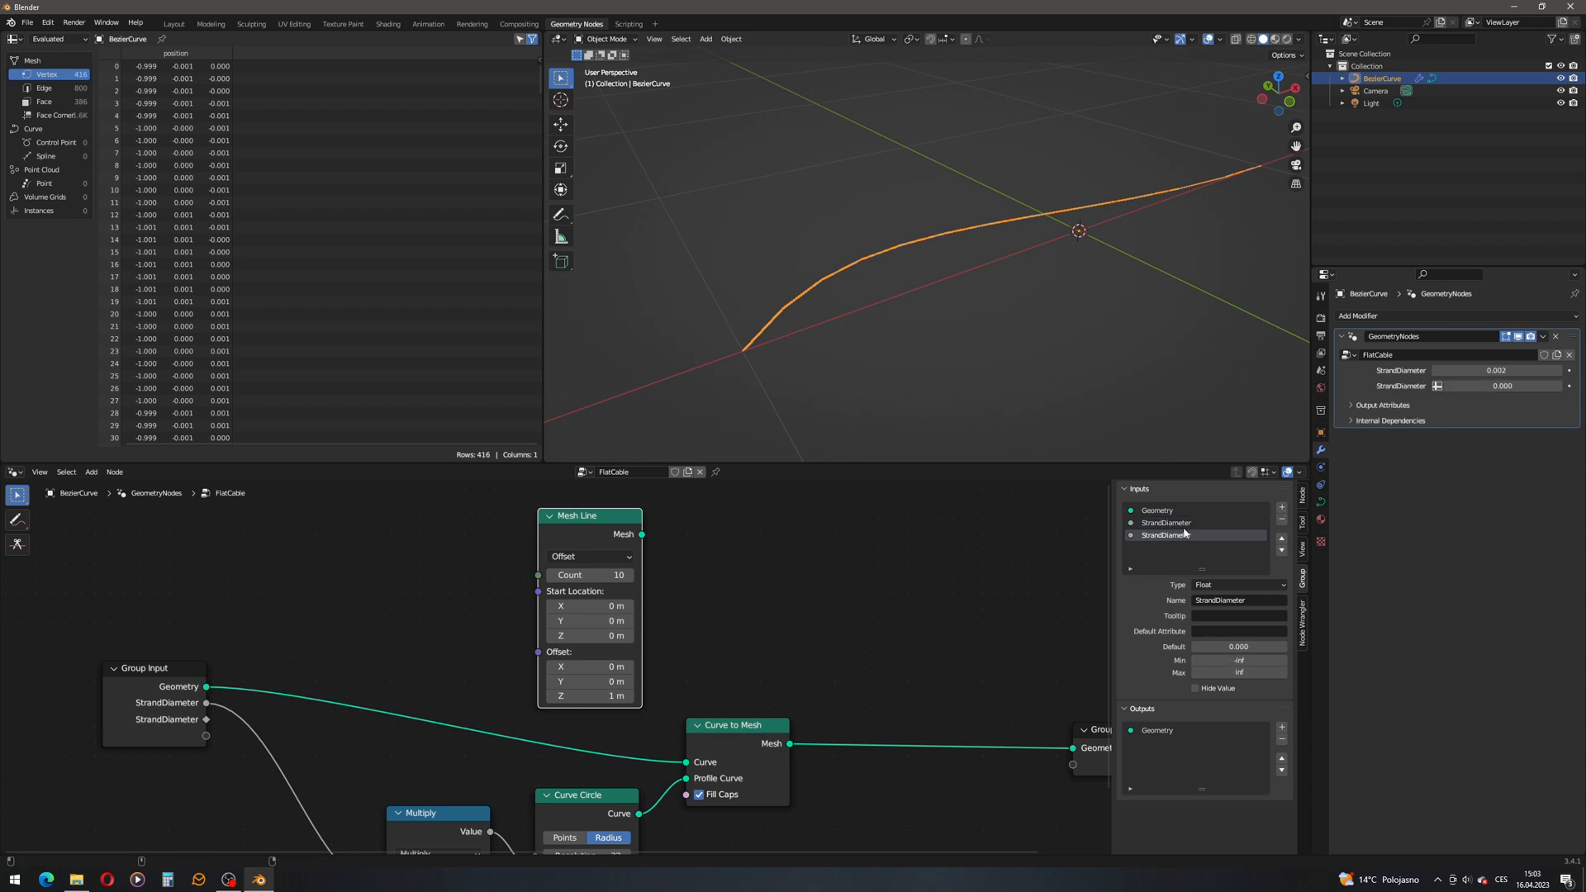
{"action": "double_click", "coordinate": [1181, 537]}
{"action": "type", "text": "Count"}
{"action": "key", "text": "Return"}
{"action": "left_click", "coordinate": [1231, 585]}
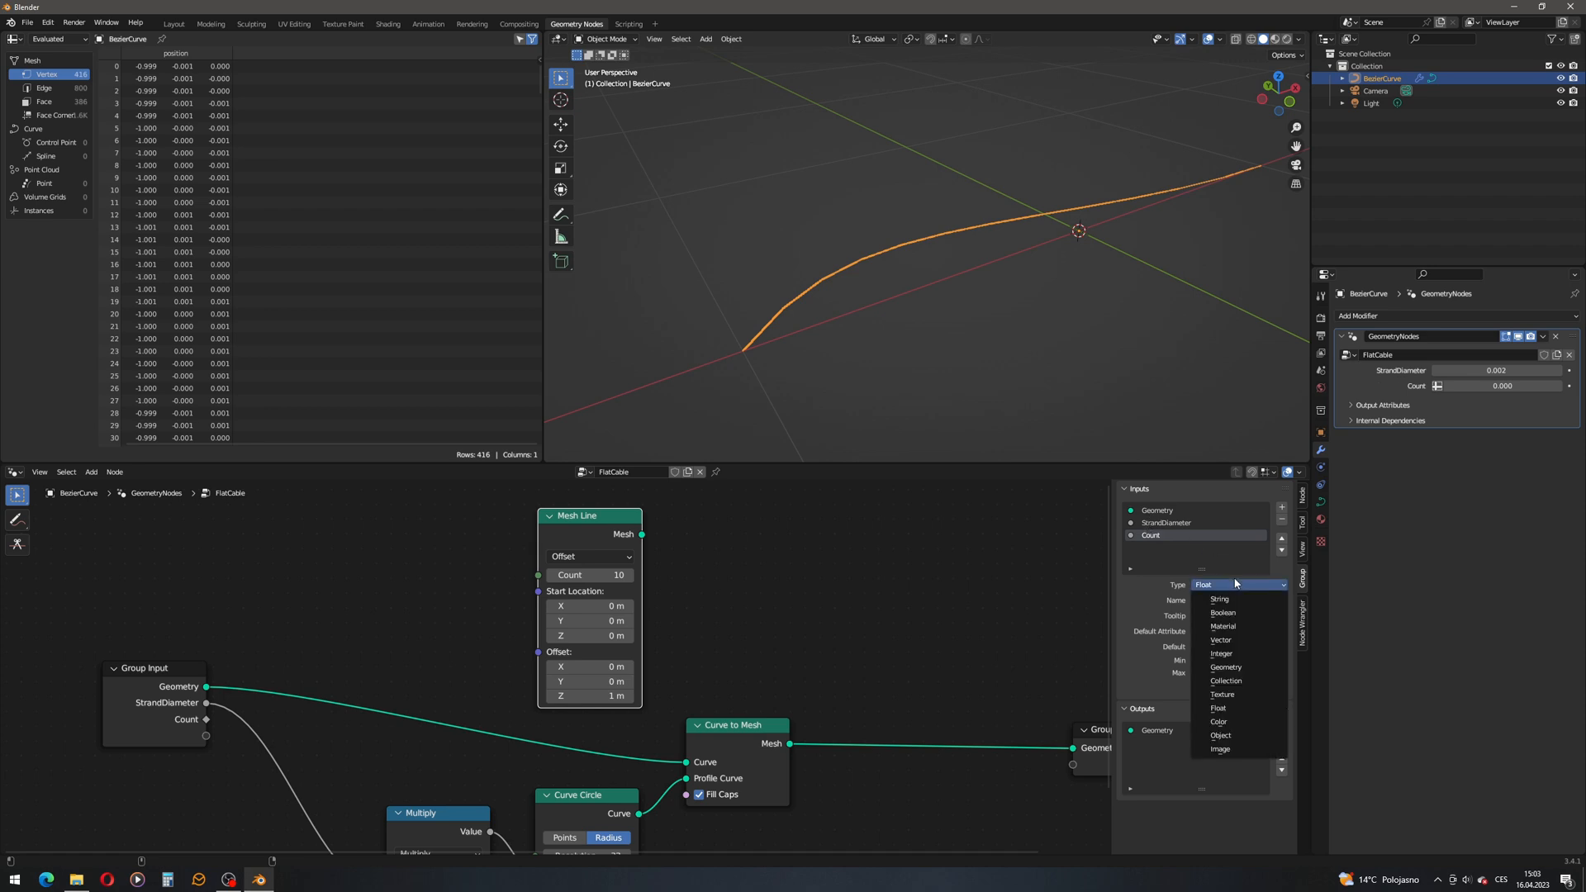
{"action": "left_click", "coordinate": [1235, 654]}
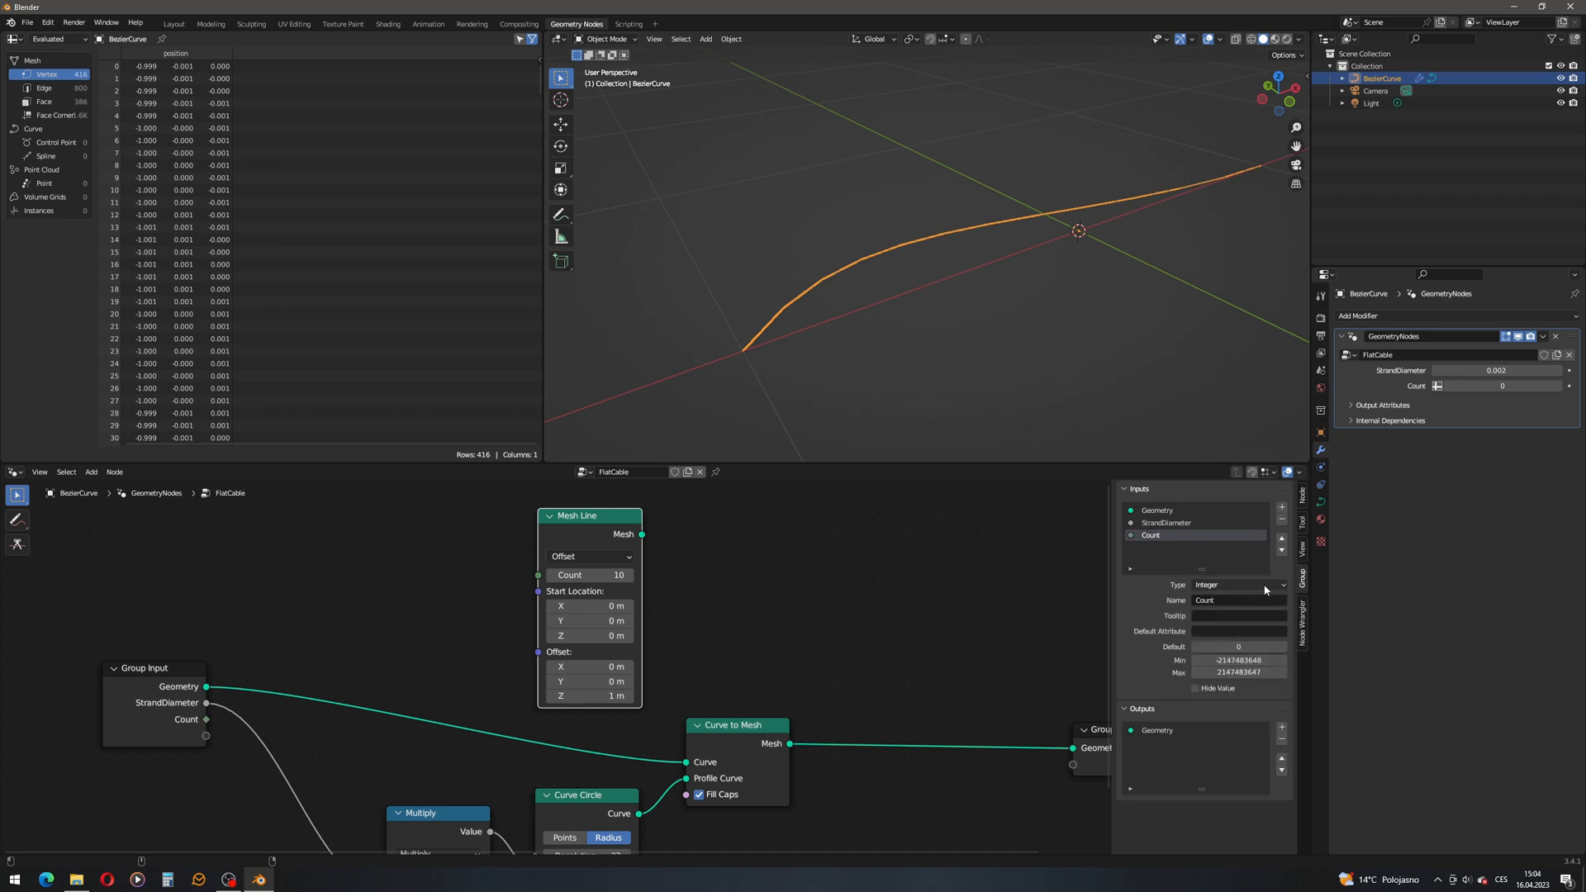
Step: Set the Count input's default and minimum to 1 and enter 1 for Count in the modifier
{"action": "left_click", "coordinate": [1241, 646]}
{"action": "type", "text": "1"}
{"action": "key", "text": "Tab"}
{"action": "type", "text": "1"}
{"action": "key", "text": "Tab"}
{"action": "key", "text": "Return"}
{"action": "left_click", "coordinate": [1506, 386]}
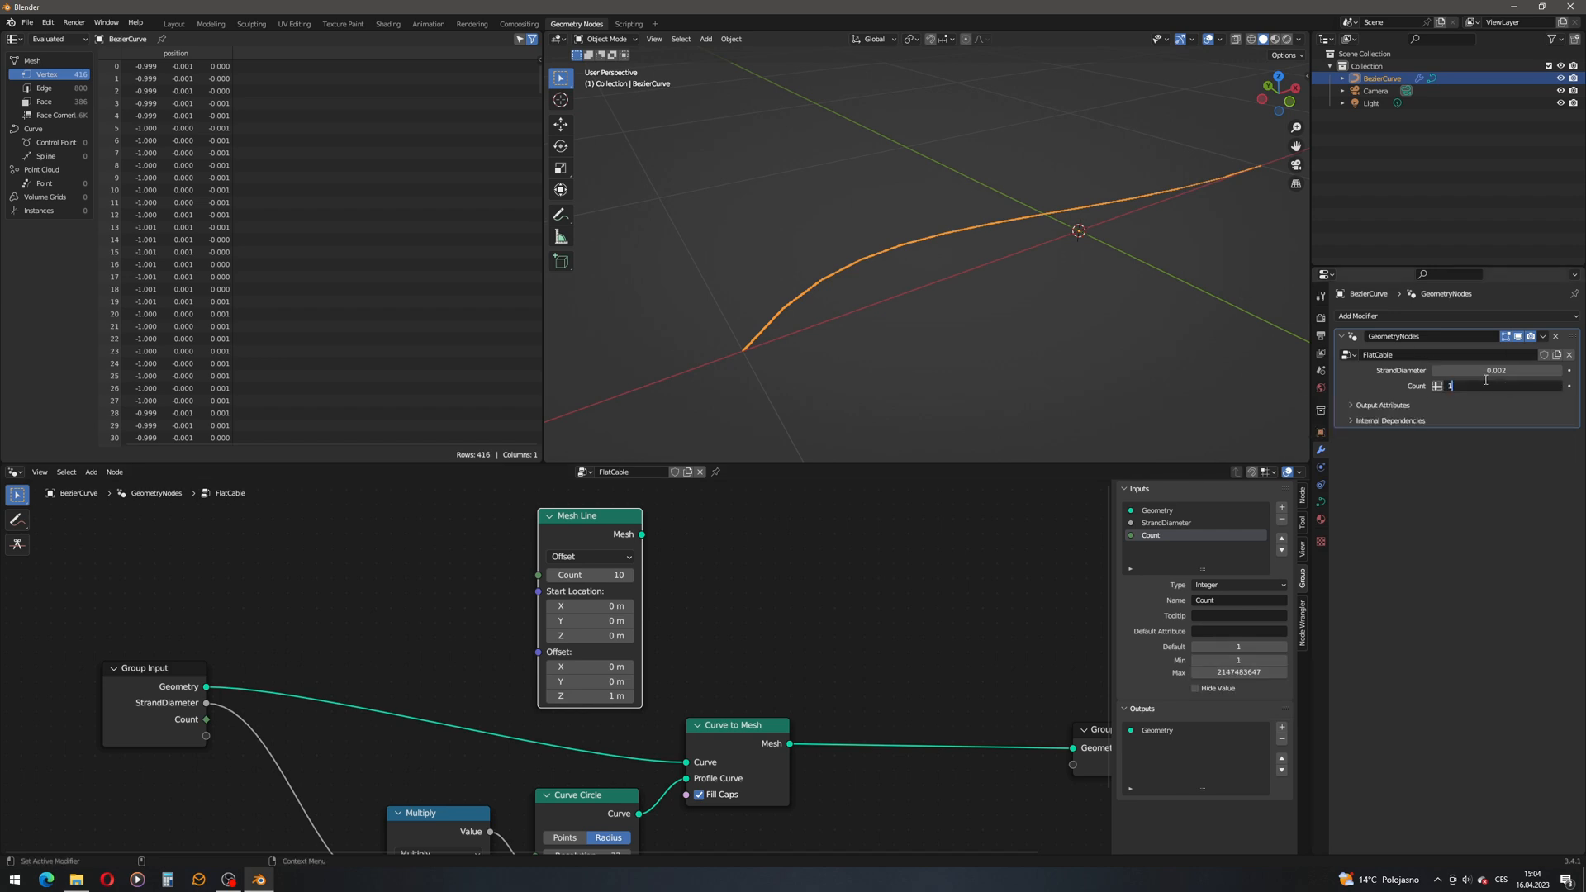
{"action": "key", "text": "Return"}
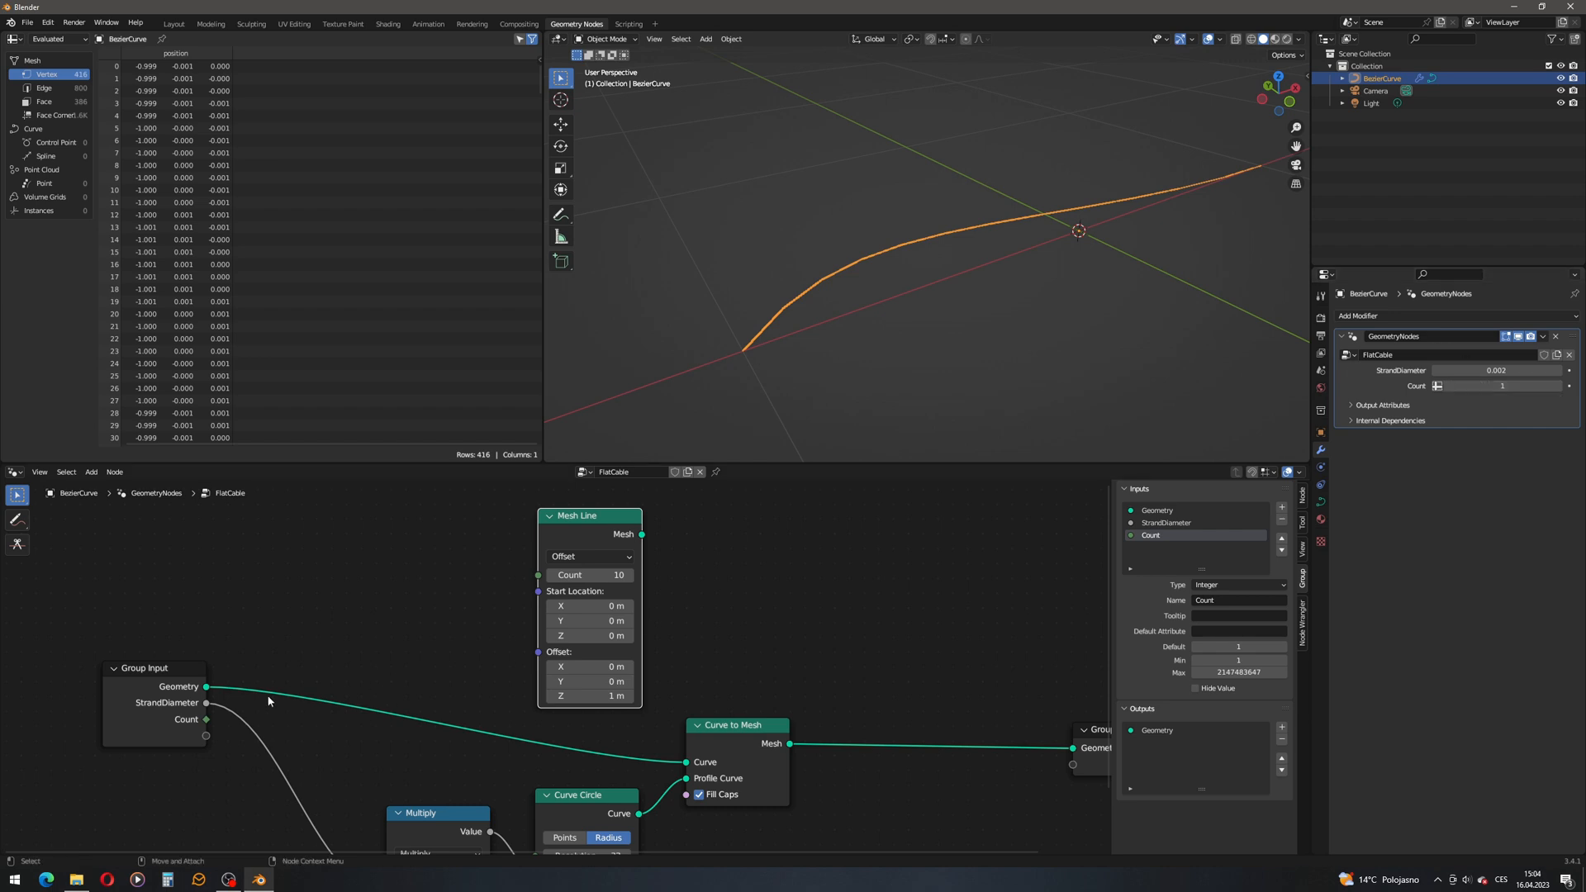
Step: Connect the Group Input's Count to the Mesh Line's Count and move the Mesh Line node farther along, above Curve to Mesh
{"action": "left_click_drag", "start_coordinate": [205, 720], "coordinate": [538, 576]}
{"action": "left_click_drag", "start_coordinate": [596, 514], "coordinate": [739, 503]}
{"action": "scroll", "coordinate": [742, 584], "scroll_direction": "down", "scroll_amount": 2}
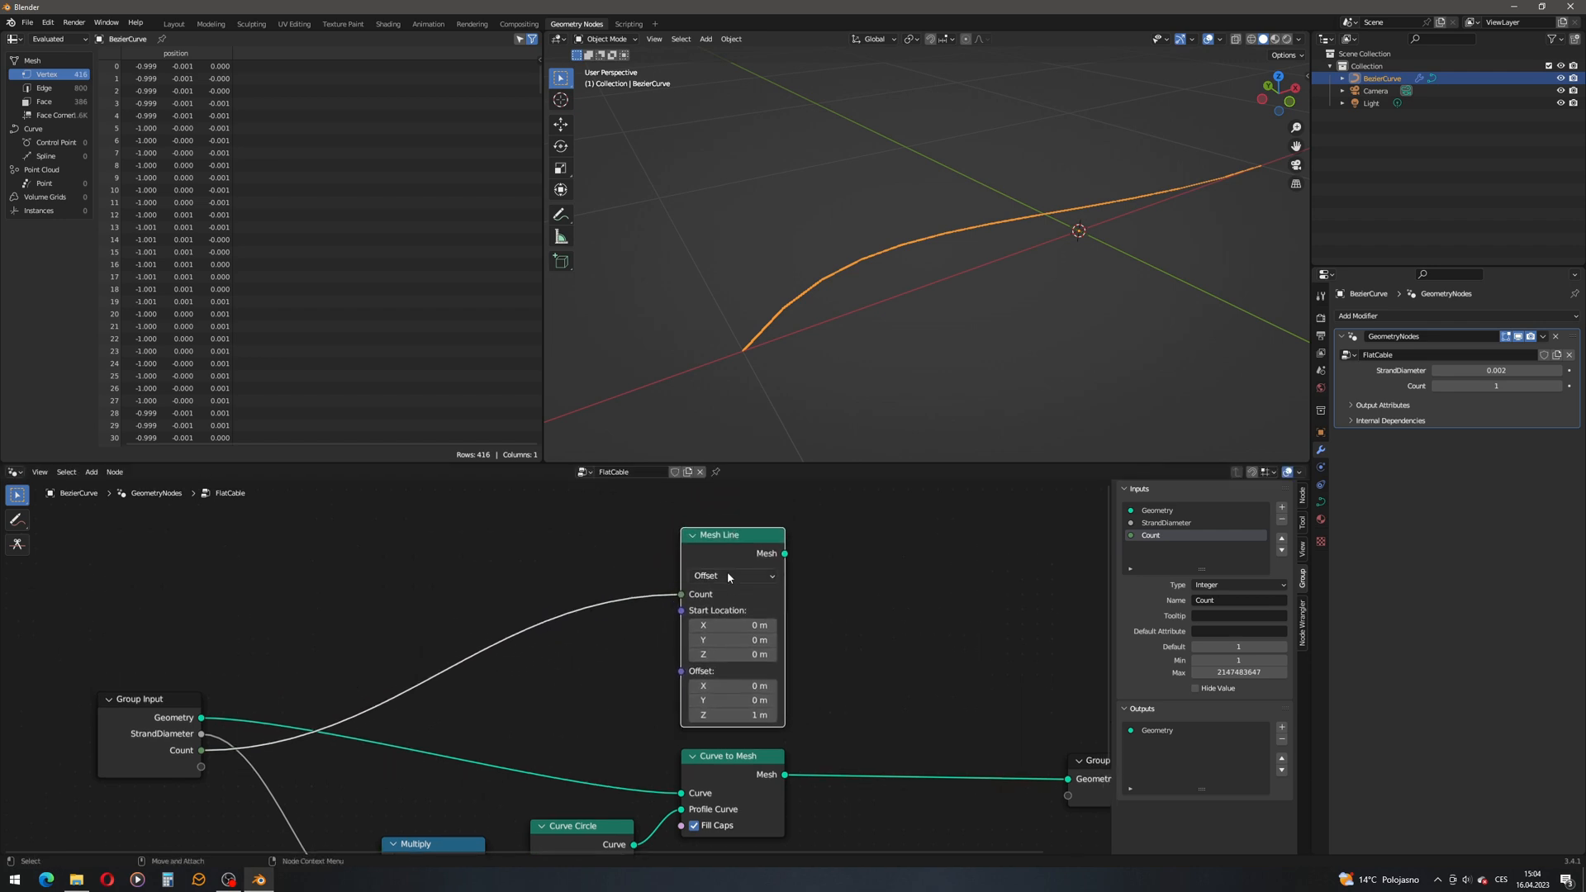
{"action": "scroll", "coordinate": [793, 574], "scroll_direction": "up", "scroll_amount": 1}
{"action": "scroll", "coordinate": [793, 574], "scroll_direction": "down", "scroll_amount": 1}
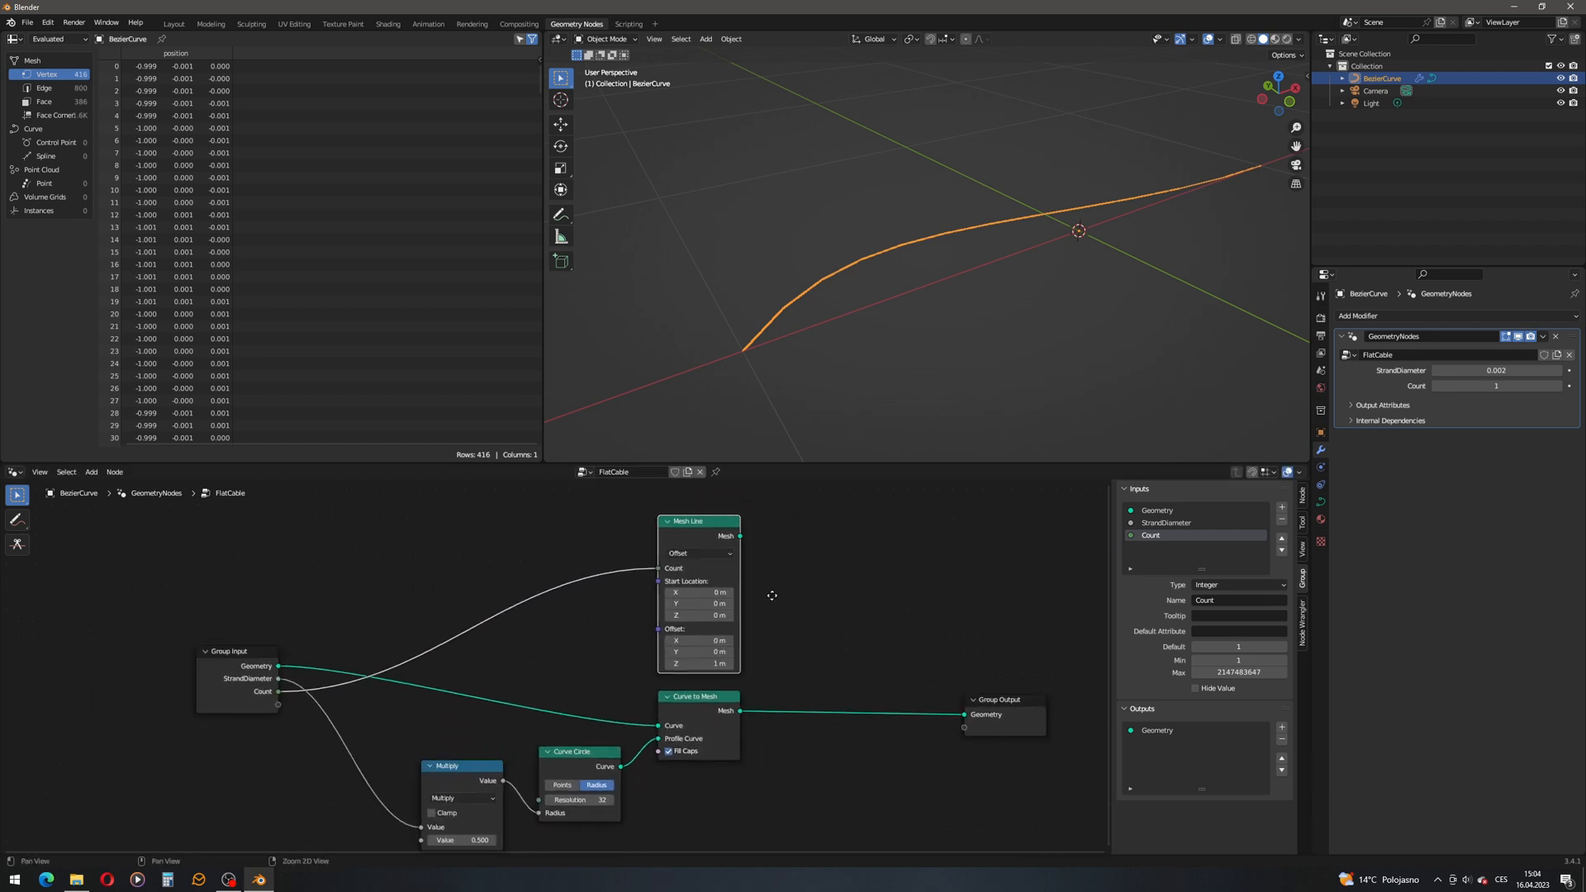
{"action": "middle_click_drag", "start_coordinate": [785, 595], "coordinate": [707, 595]}
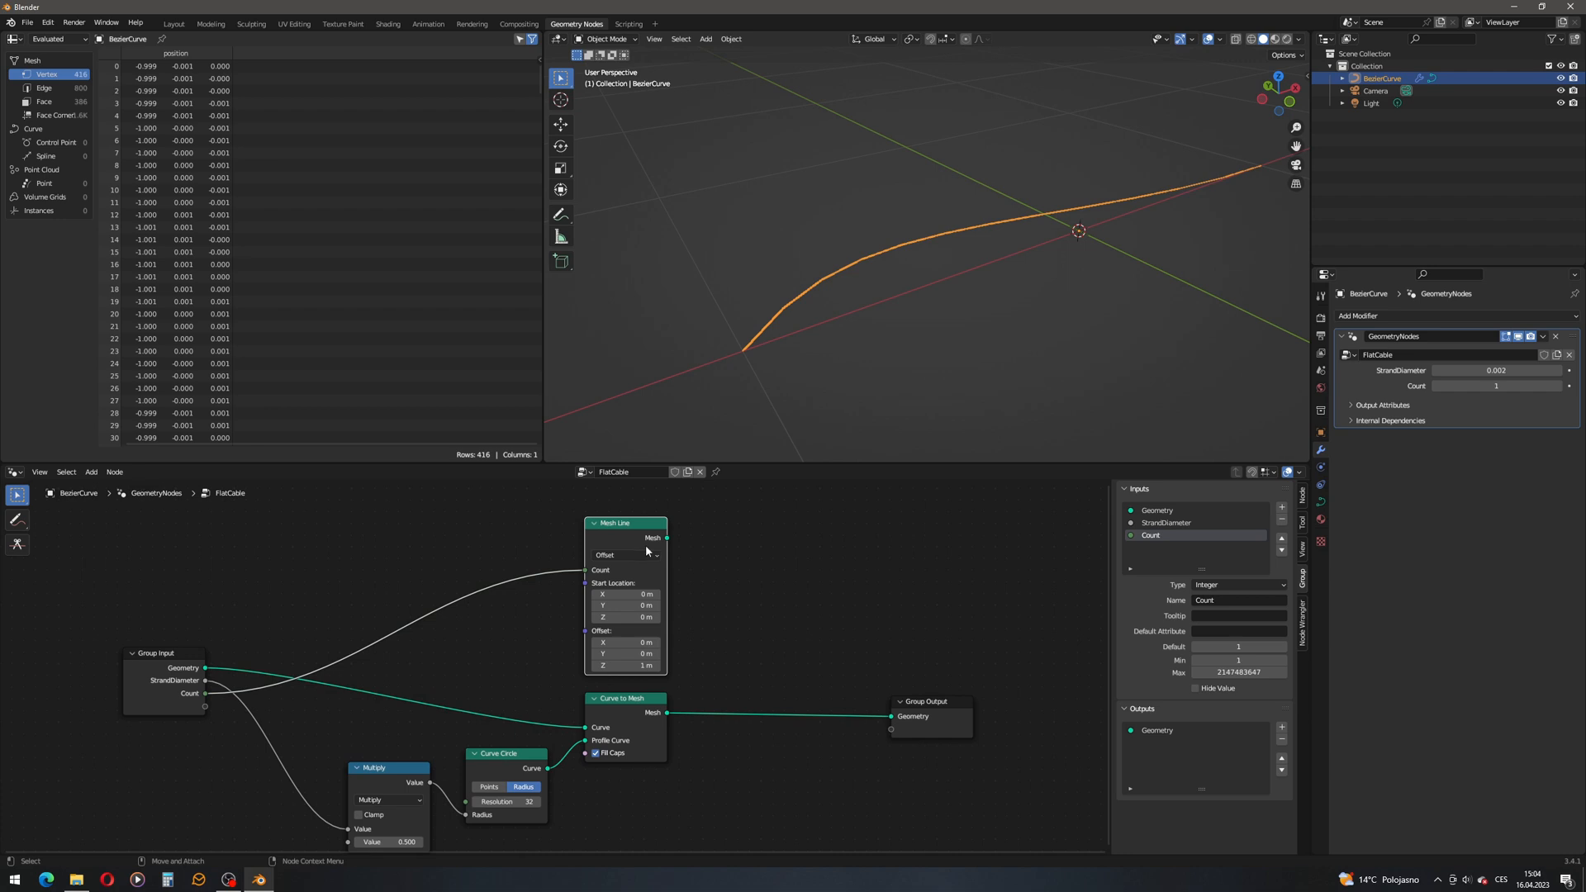
Step: Add an Instance on Points node and place it after the Mesh Line node
{"action": "left_click", "coordinate": [91, 472]}
{"action": "left_click", "coordinate": [116, 496]}
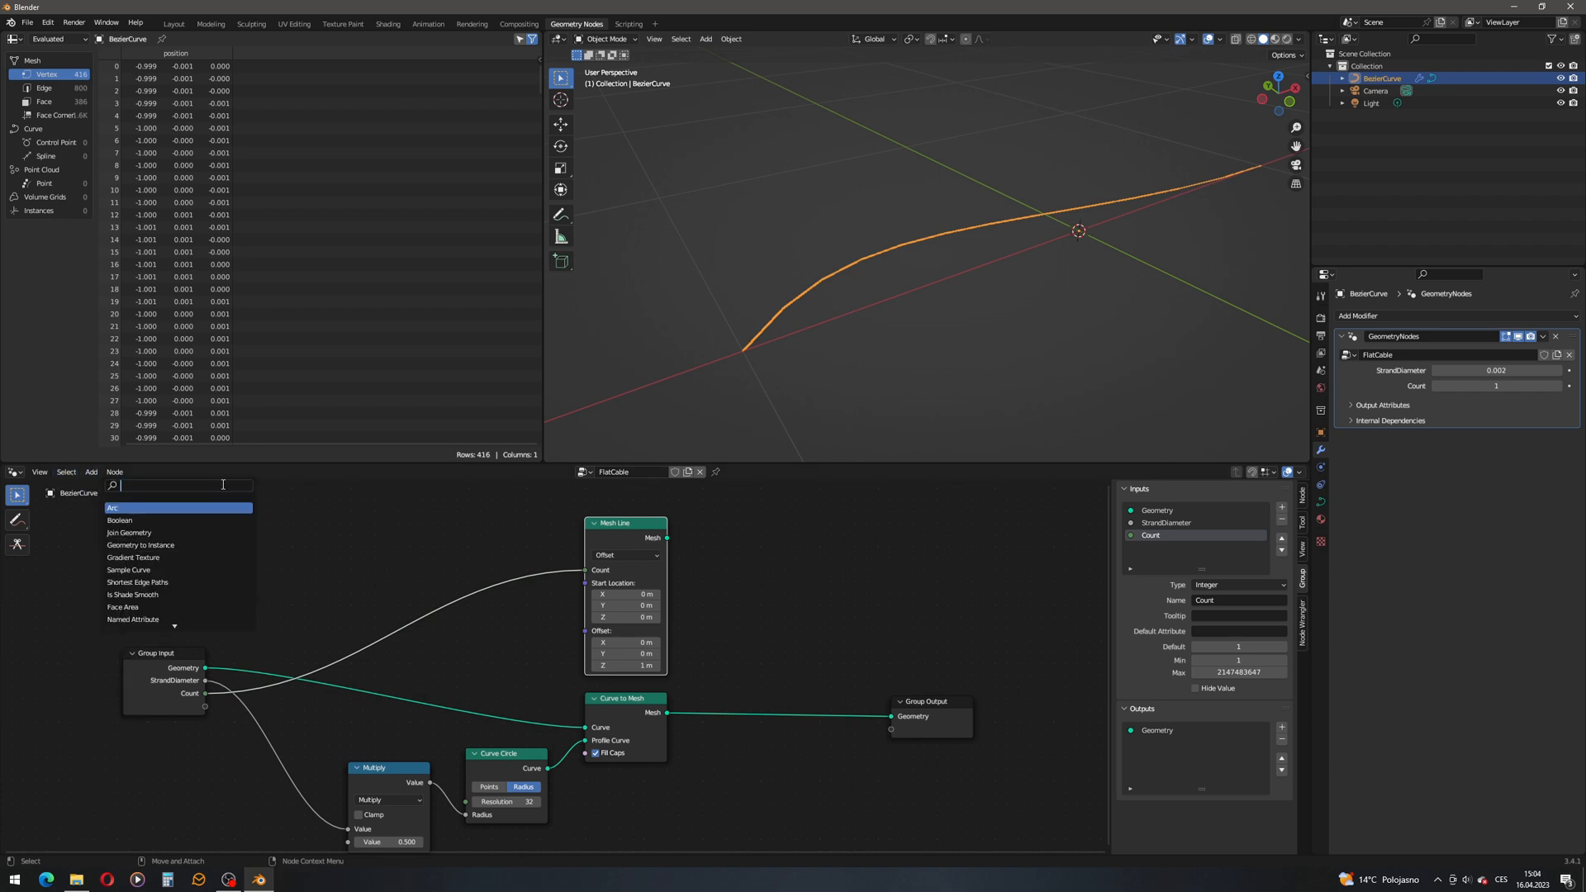
{"action": "type", "text": "instan"}
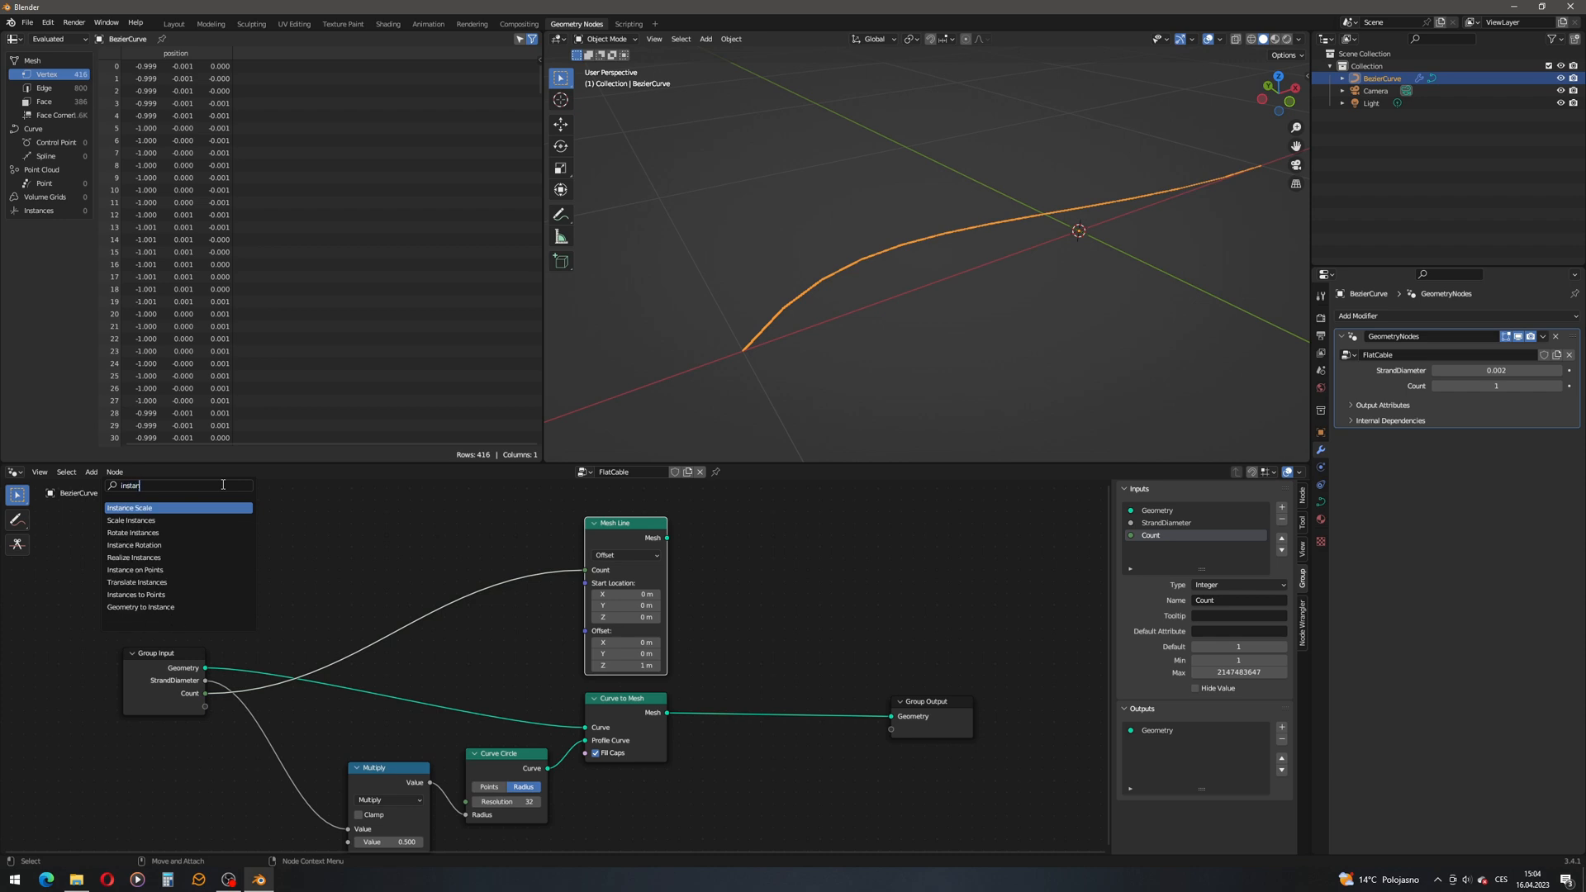
{"action": "key", "text": "Down"}
{"action": "key", "text": "Down"}
{"action": "key", "text": "Down"}
{"action": "key", "text": "Down"}
{"action": "key", "text": "Down"}
{"action": "key", "text": "Return"}
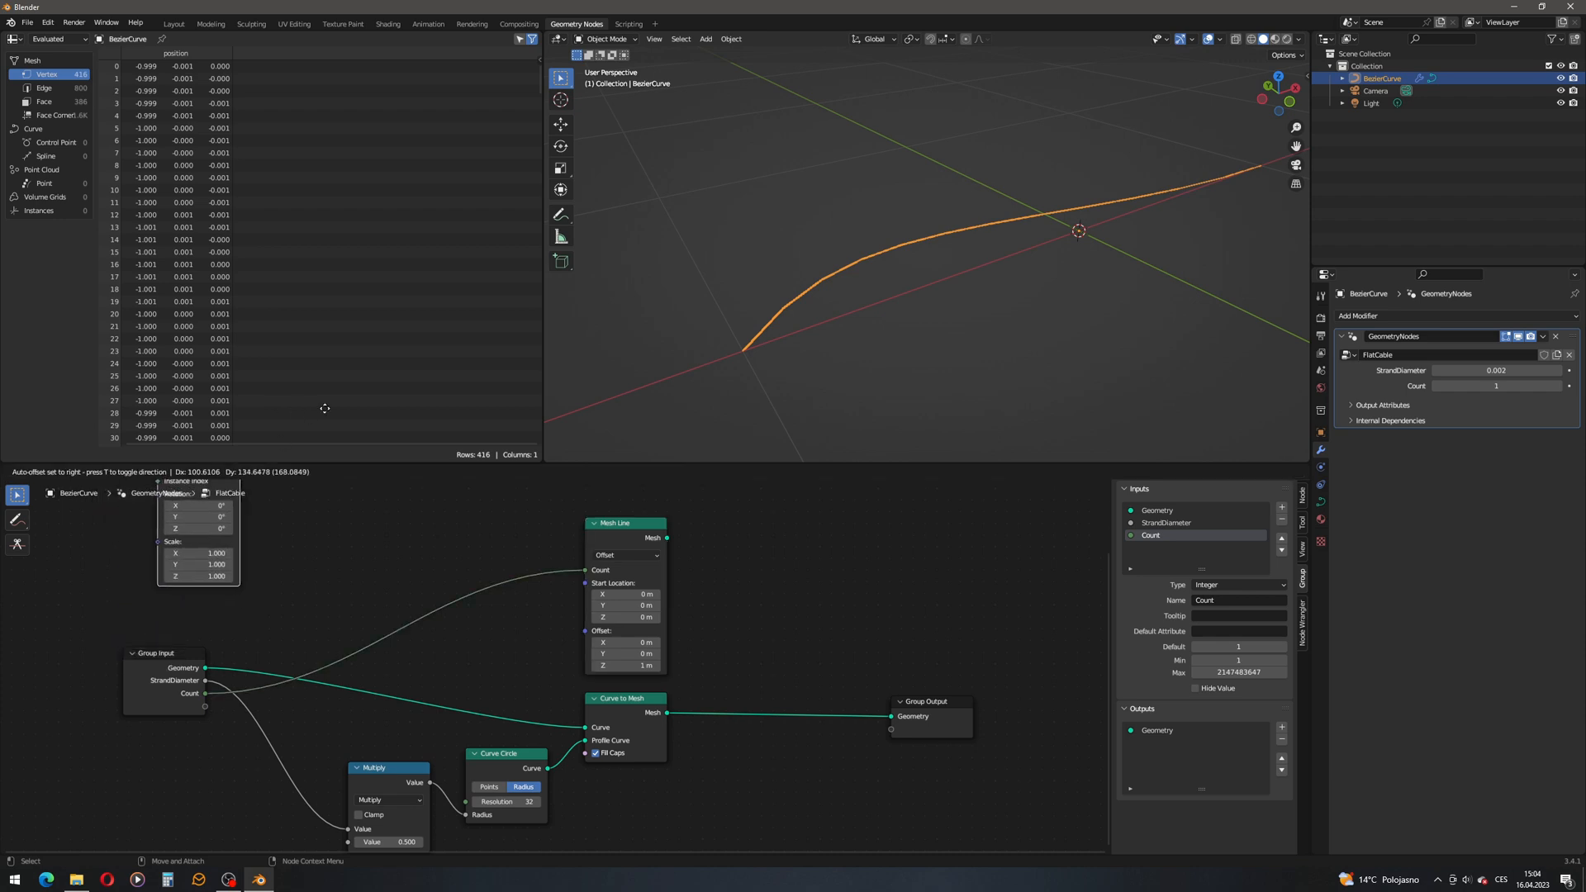
{"action": "left_click", "coordinate": [882, 500]}
Step: Shift the Mesh Line node back slightly and connect its Mesh output to the Points input of Instance on Points
{"action": "middle_click_drag", "start_coordinate": [655, 583], "coordinate": [667, 609]}
{"action": "left_click_drag", "start_coordinate": [666, 579], "coordinate": [623, 551]}
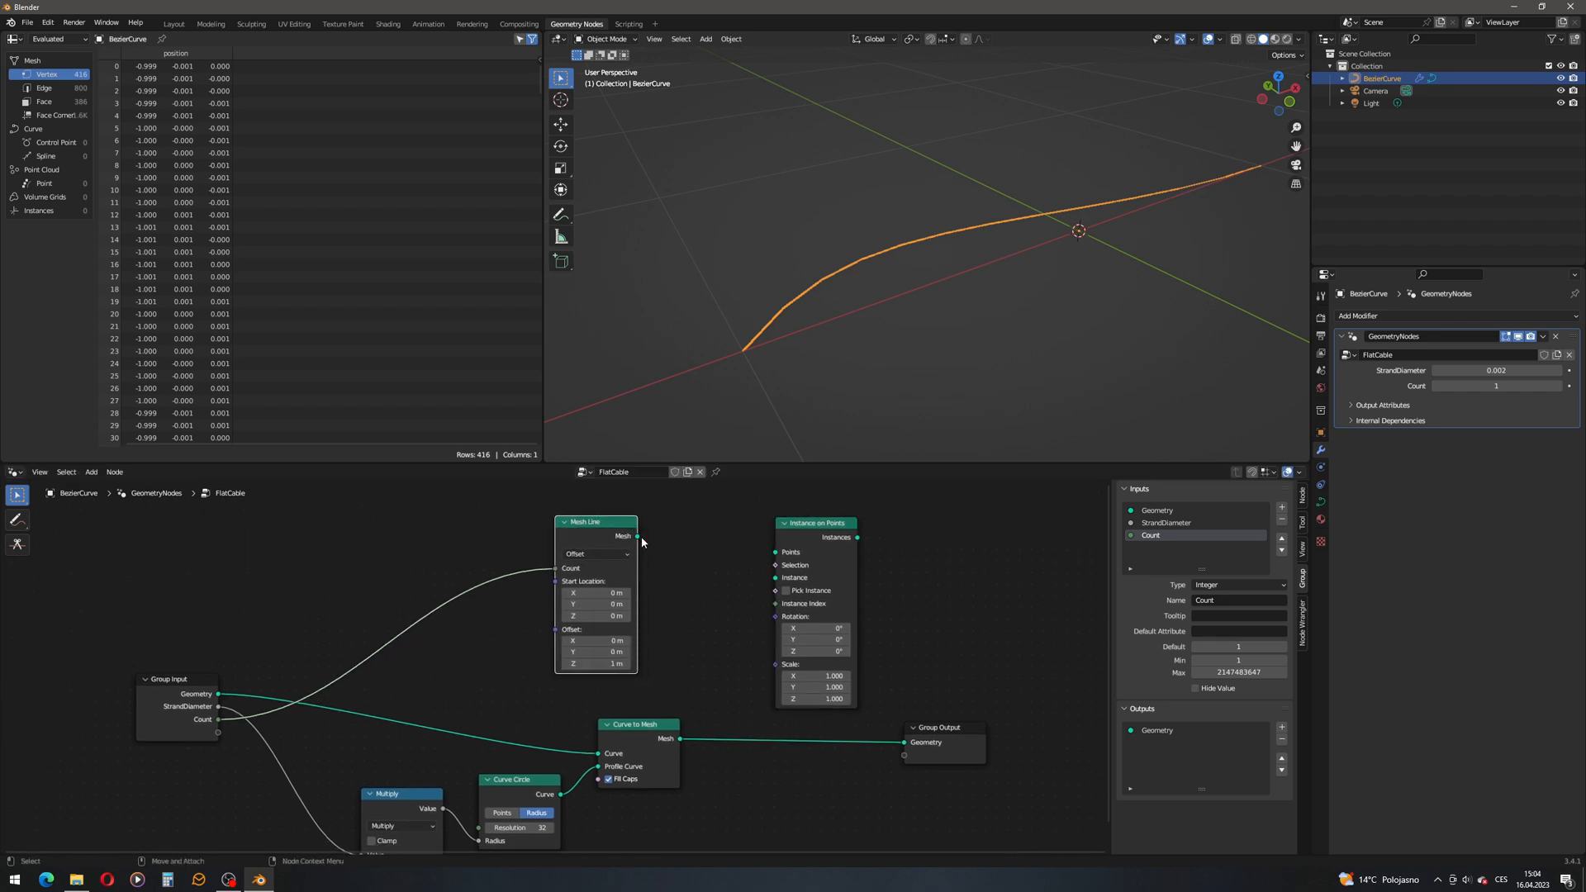
{"action": "left_click_drag", "start_coordinate": [637, 536], "coordinate": [774, 559]}
{"action": "middle_click_drag", "start_coordinate": [562, 761], "coordinate": [485, 721]}
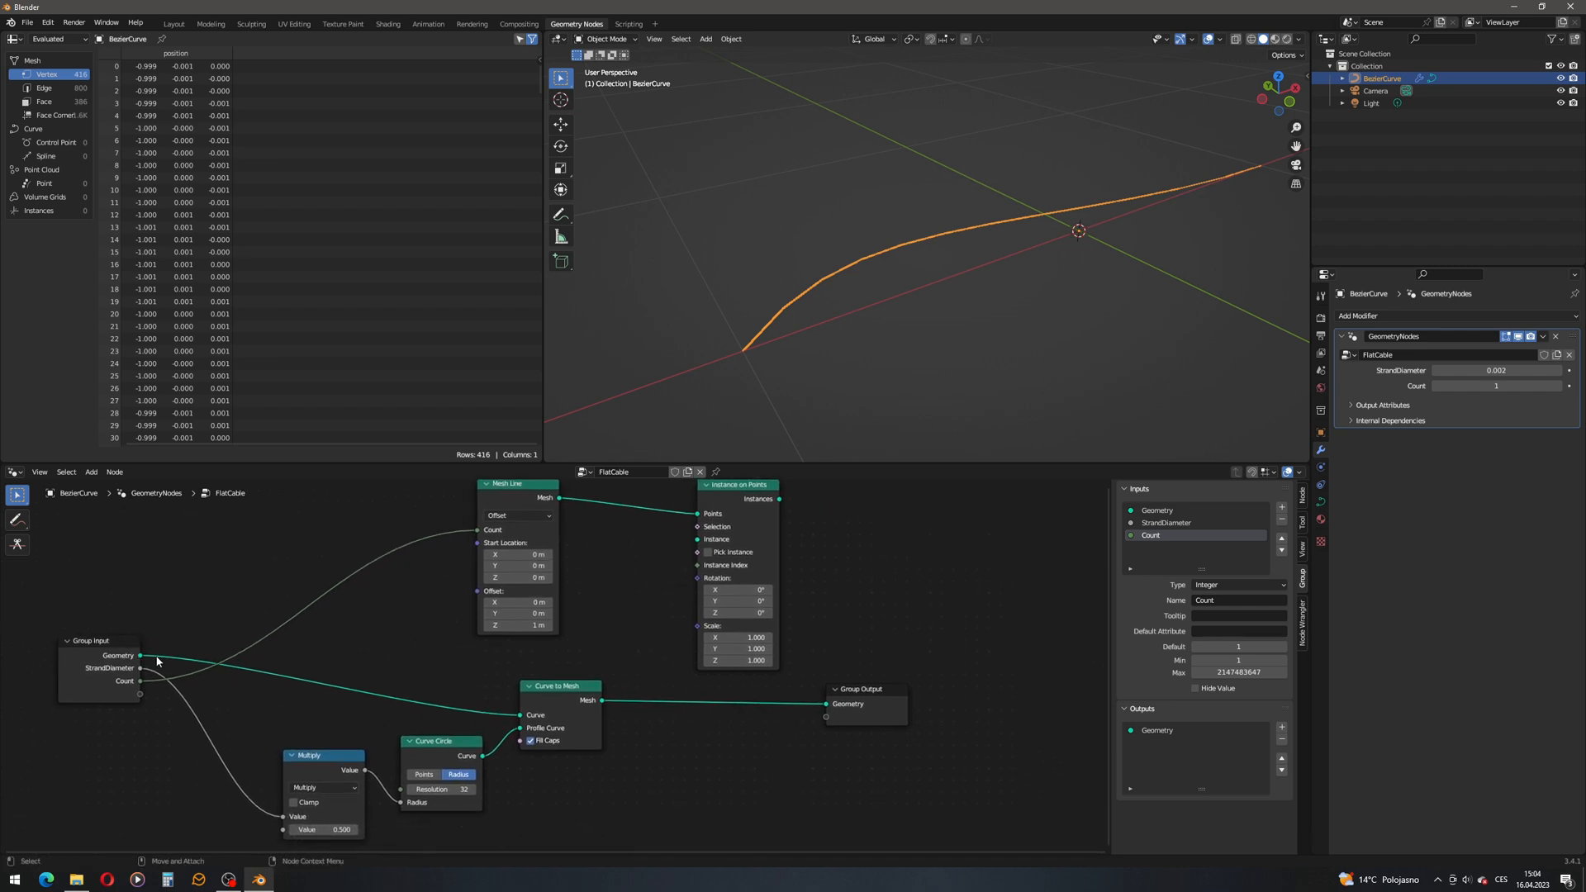
Step: Cut the Geometry and StrandDiameter links from the Group Input and reconnect StrandDiameter to the Multiply node's first value
{"action": "right_click_drag", "start_coordinate": [266, 650], "coordinate": [278, 681], "text": "ctrl"}
{"action": "right_click_drag", "start_coordinate": [234, 734], "coordinate": [208, 763], "text": "ctrl"}
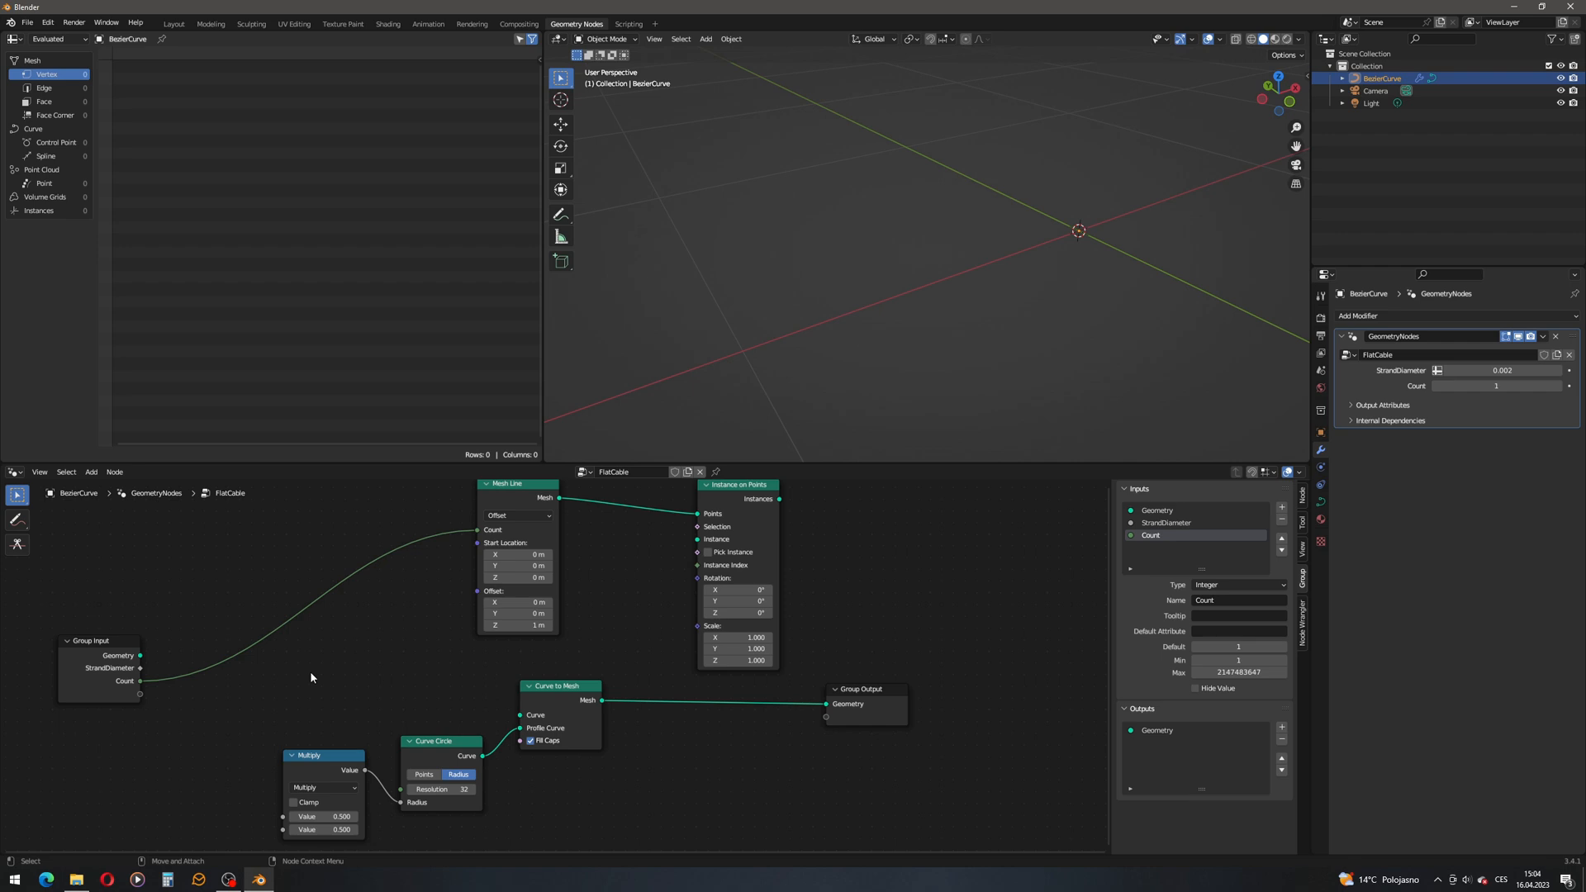
{"action": "left_click_drag", "start_coordinate": [140, 669], "coordinate": [283, 816]}
Step: Connect the Group Input's Geometry to Instance on Points' Instance input and its Instances output to the Group Output, moving that node farther away
{"action": "mouse_move", "coordinate": [140, 658]}
{"action": "left_click_drag", "start_coordinate": [140, 657], "coordinate": [698, 542]}
{"action": "middle_click_drag", "start_coordinate": [727, 553], "coordinate": [686, 625]}
{"action": "left_click_drag", "start_coordinate": [832, 761], "coordinate": [956, 697]}
{"action": "left_click_drag", "start_coordinate": [737, 576], "coordinate": [904, 712]}
Step: Raise the modifier's Count to 3 to test the curve instances, and return it to 1
{"action": "middle_click_drag", "start_coordinate": [997, 301], "coordinate": [886, 273]}
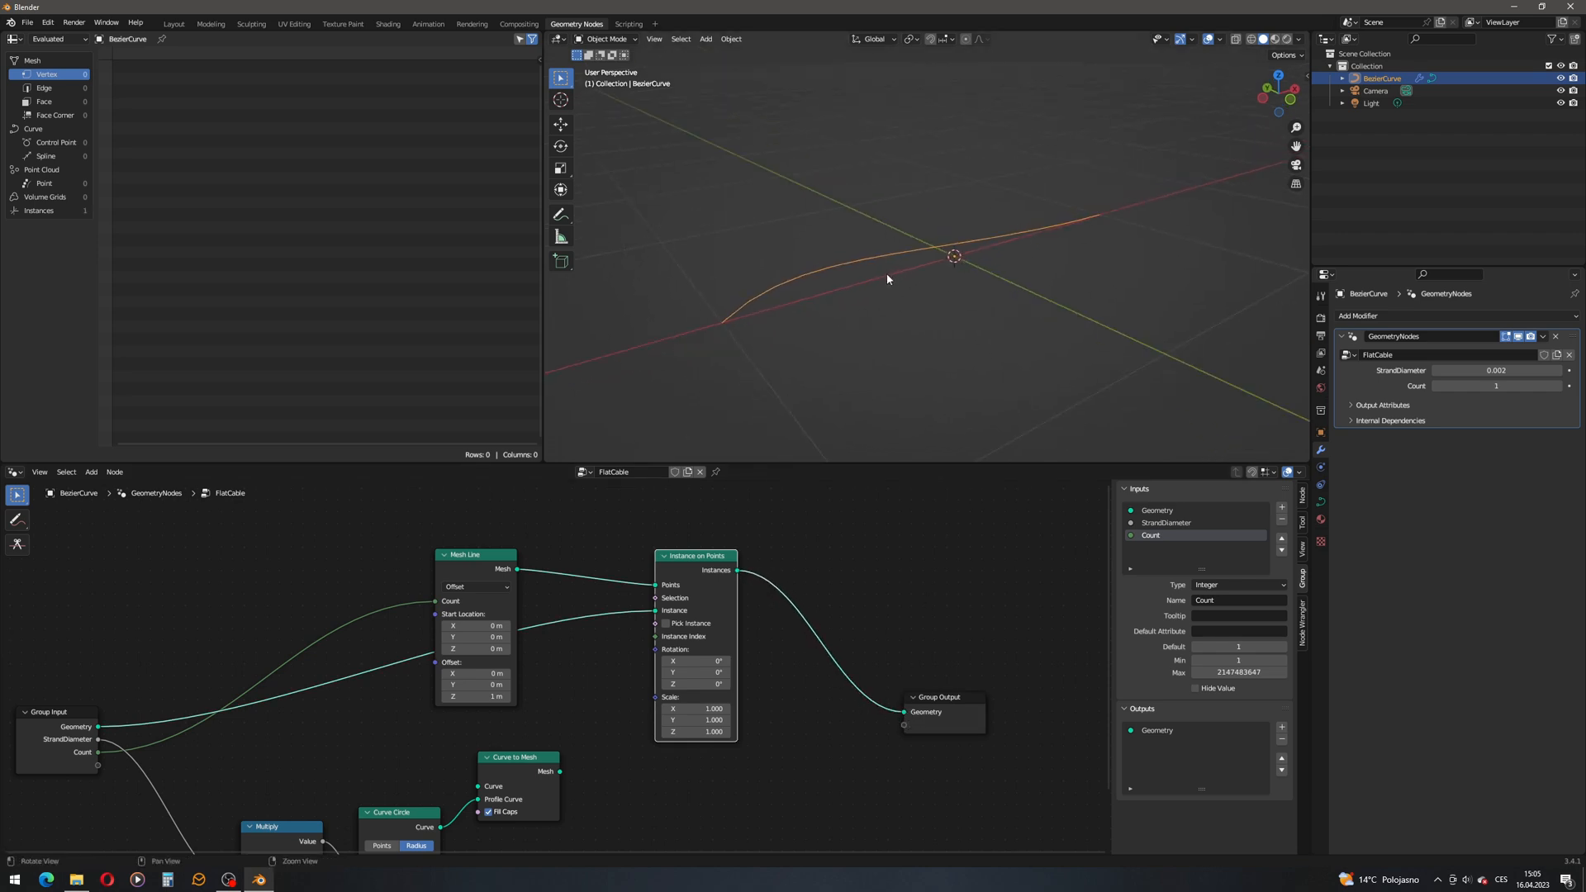
{"action": "left_click", "coordinate": [1560, 387]}
{"action": "middle_click_drag", "start_coordinate": [1072, 289], "coordinate": [988, 305]}
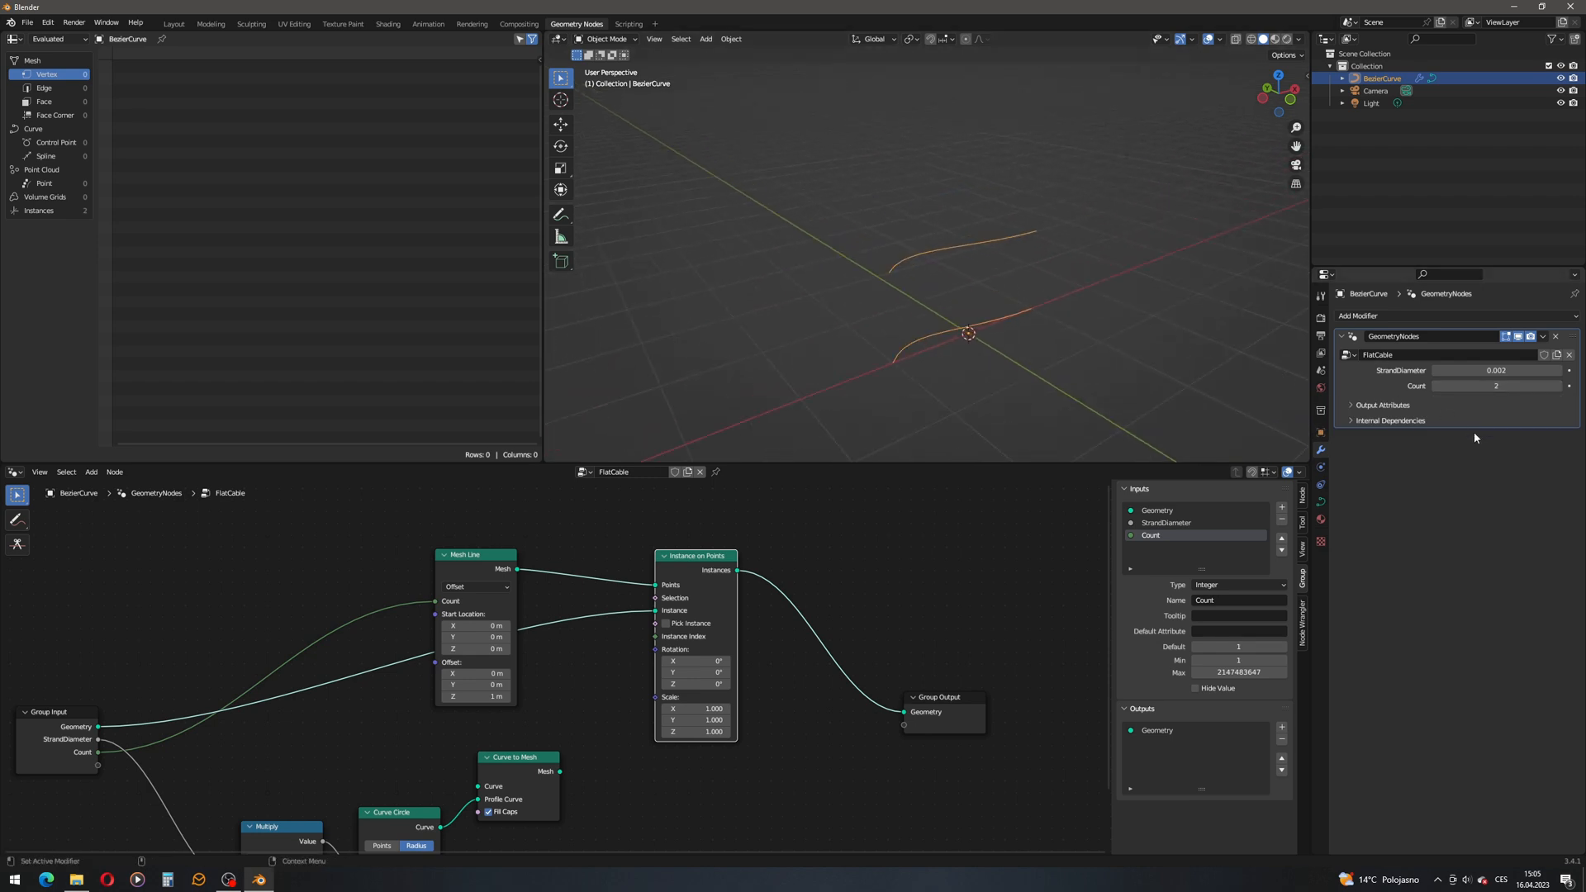
{"action": "left_click", "coordinate": [1560, 387]}
{"action": "left_click", "coordinate": [1541, 387]}
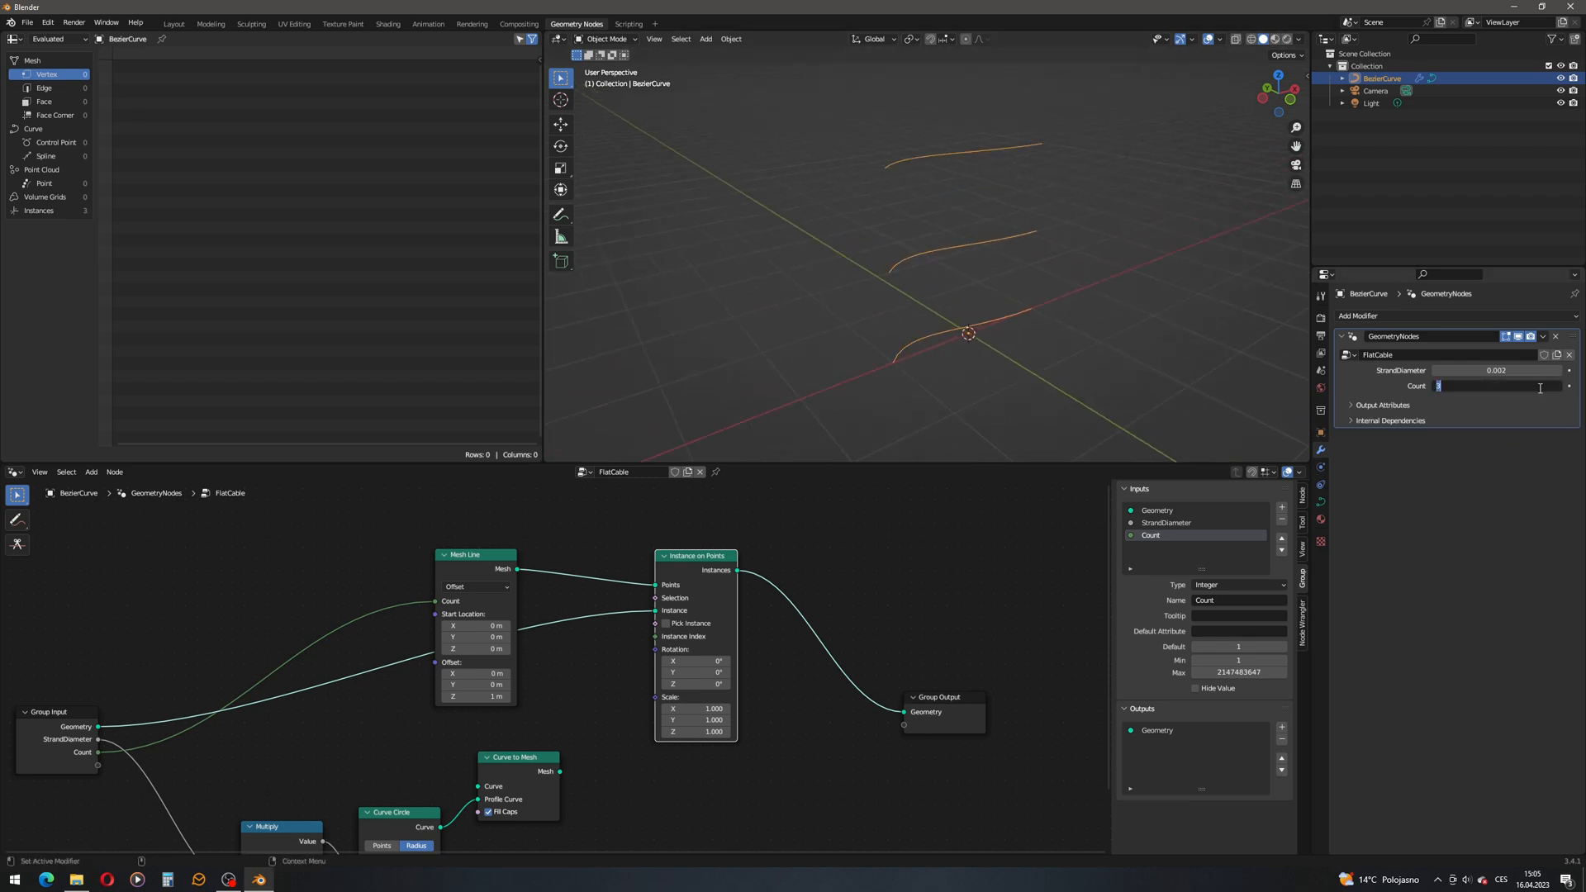
{"action": "key", "text": "Return"}
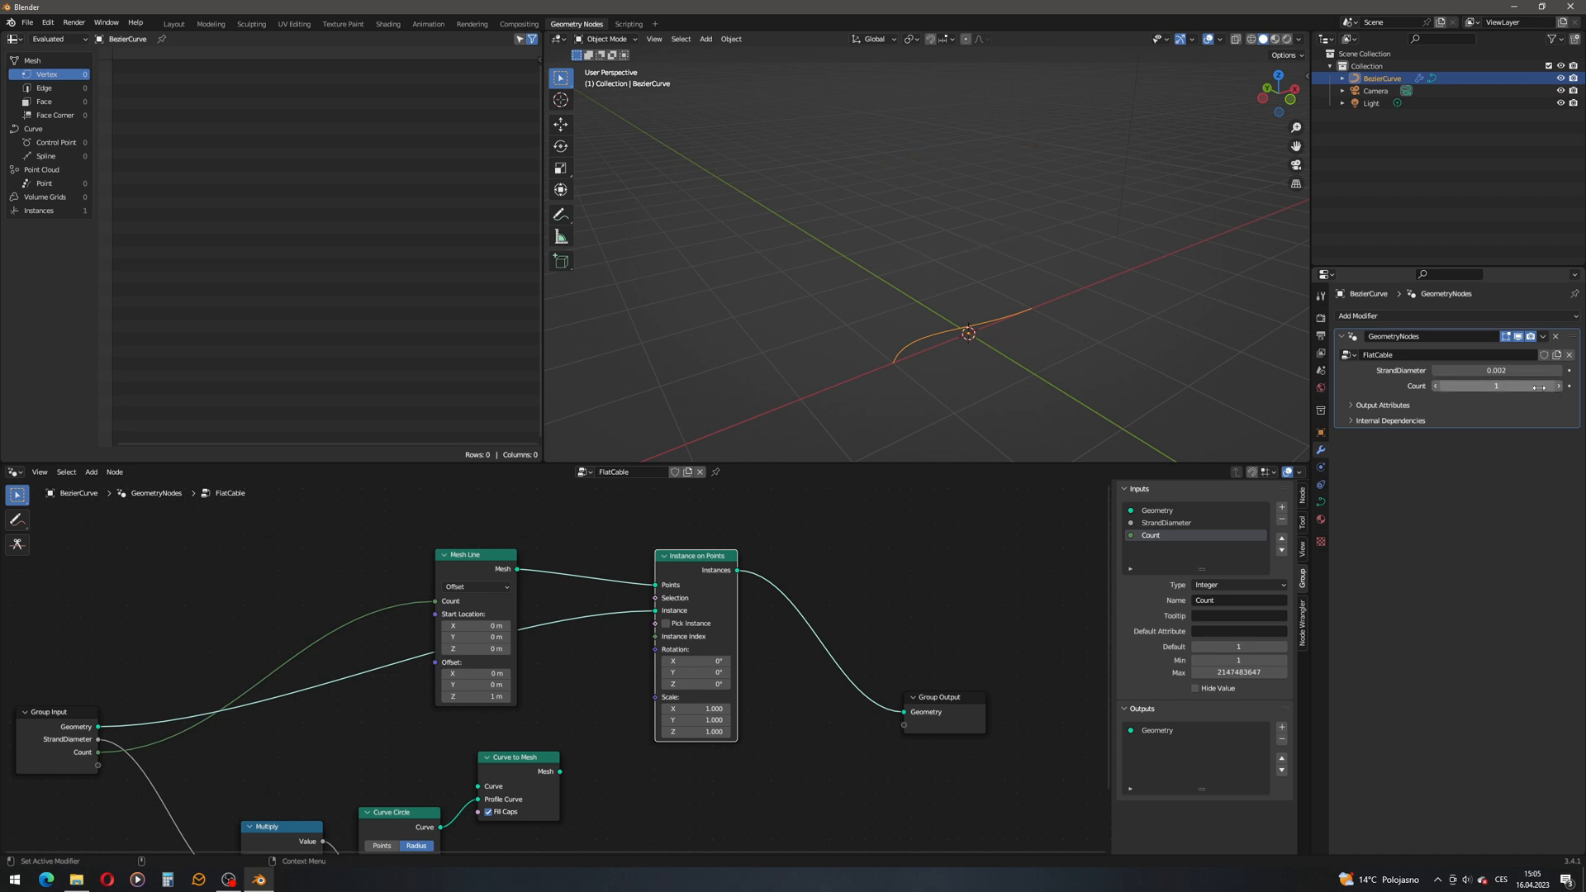
{"action": "scroll", "coordinate": [904, 288], "scroll_direction": "up", "scroll_amount": 4}
{"action": "middle_click_drag", "start_coordinate": [957, 338], "coordinate": [915, 276], "text": "shift"}
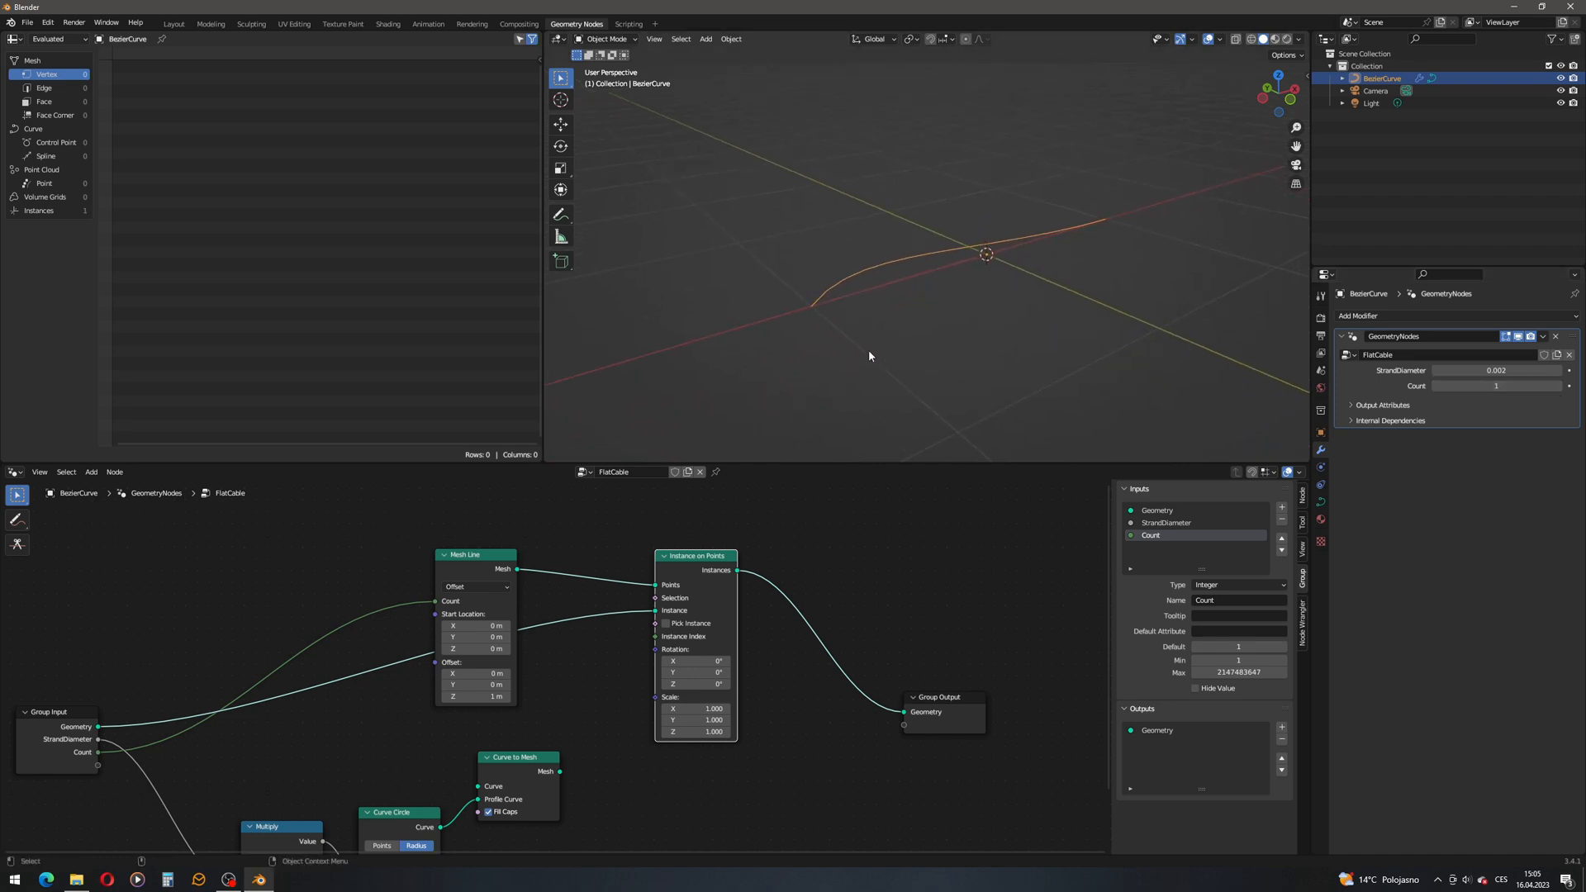
Step: Move the Multiply, Curve Circle and Curve to Mesh nodes along past Instance on Points and shift the Group Output node farther out
{"action": "left_click_drag", "start_coordinate": [538, 615], "coordinate": [203, 813]}
{"action": "left_click_drag", "start_coordinate": [350, 702], "coordinate": [532, 745]}
{"action": "key", "text": "Home"}
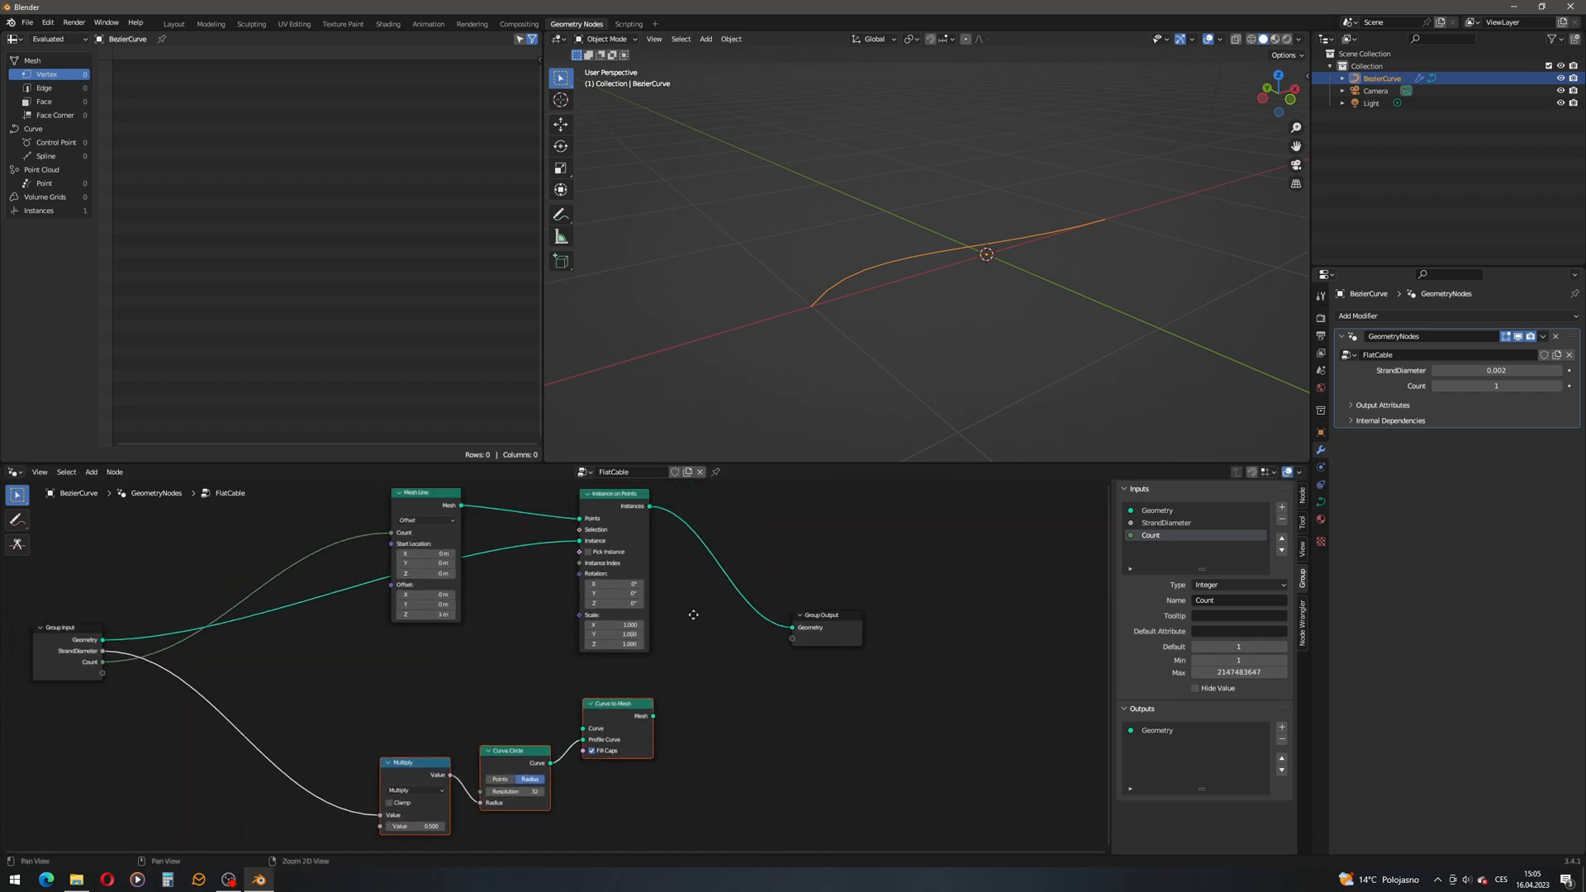
{"action": "left_click_drag", "start_coordinate": [618, 732], "coordinate": [727, 708]}
{"action": "left_click_drag", "start_coordinate": [809, 635], "coordinate": [892, 593]}
{"action": "left_click_drag", "start_coordinate": [699, 700], "coordinate": [747, 683]}
{"action": "left_click_drag", "start_coordinate": [595, 754], "coordinate": [620, 757]}
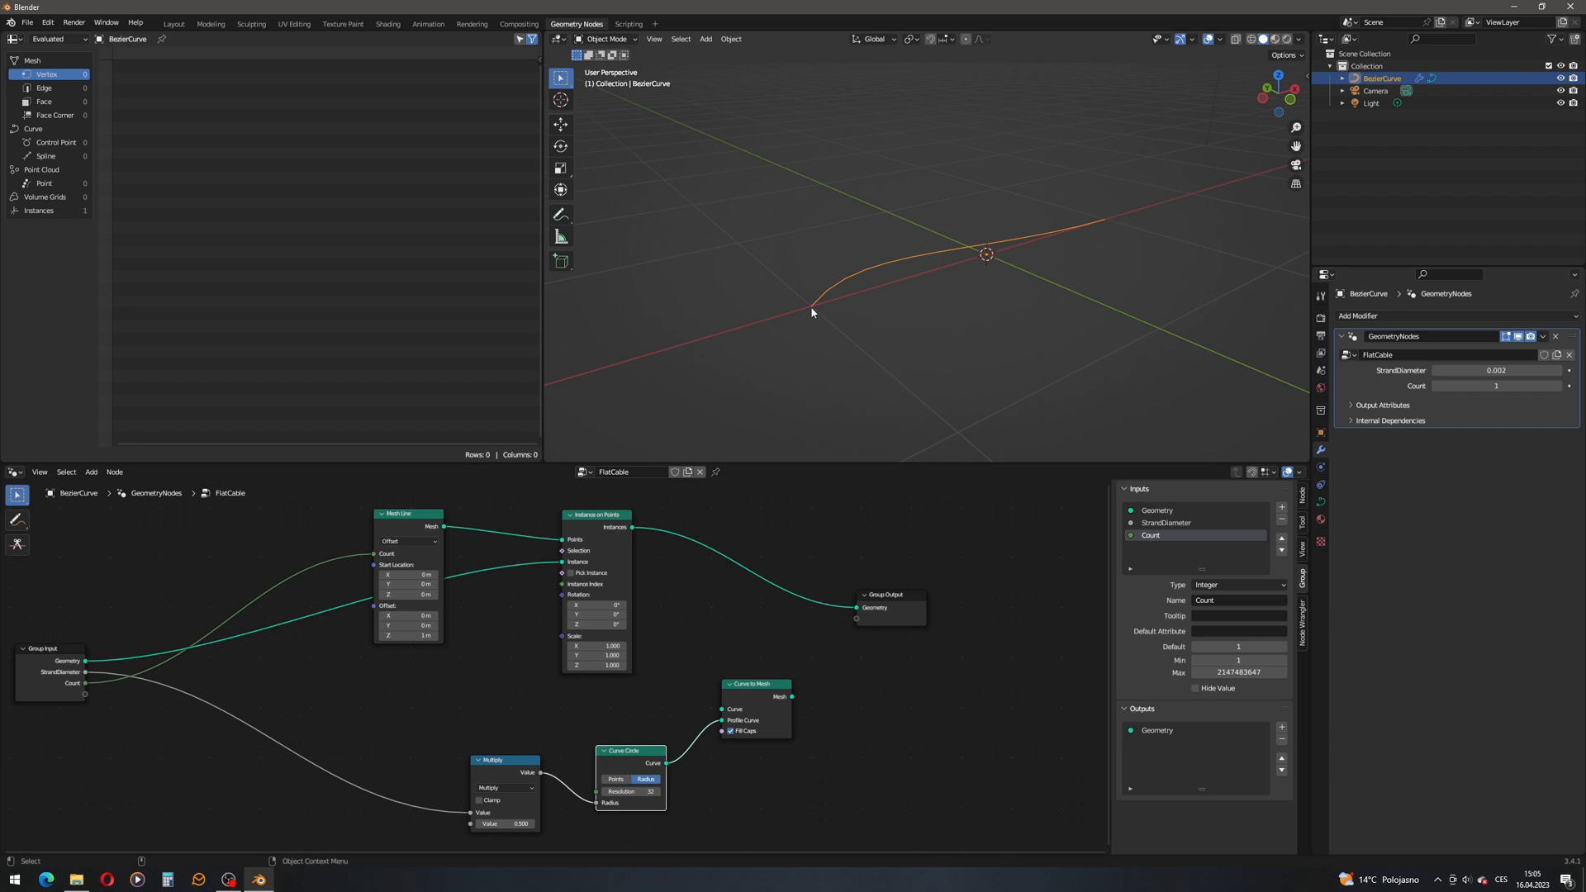
Step: Insert Curve to Mesh between the Instances output and the Group Output's Geometry input
{"action": "left_click_drag", "start_coordinate": [632, 528], "coordinate": [856, 609]}
{"action": "scroll", "coordinate": [809, 295], "scroll_direction": "up", "scroll_amount": 5}
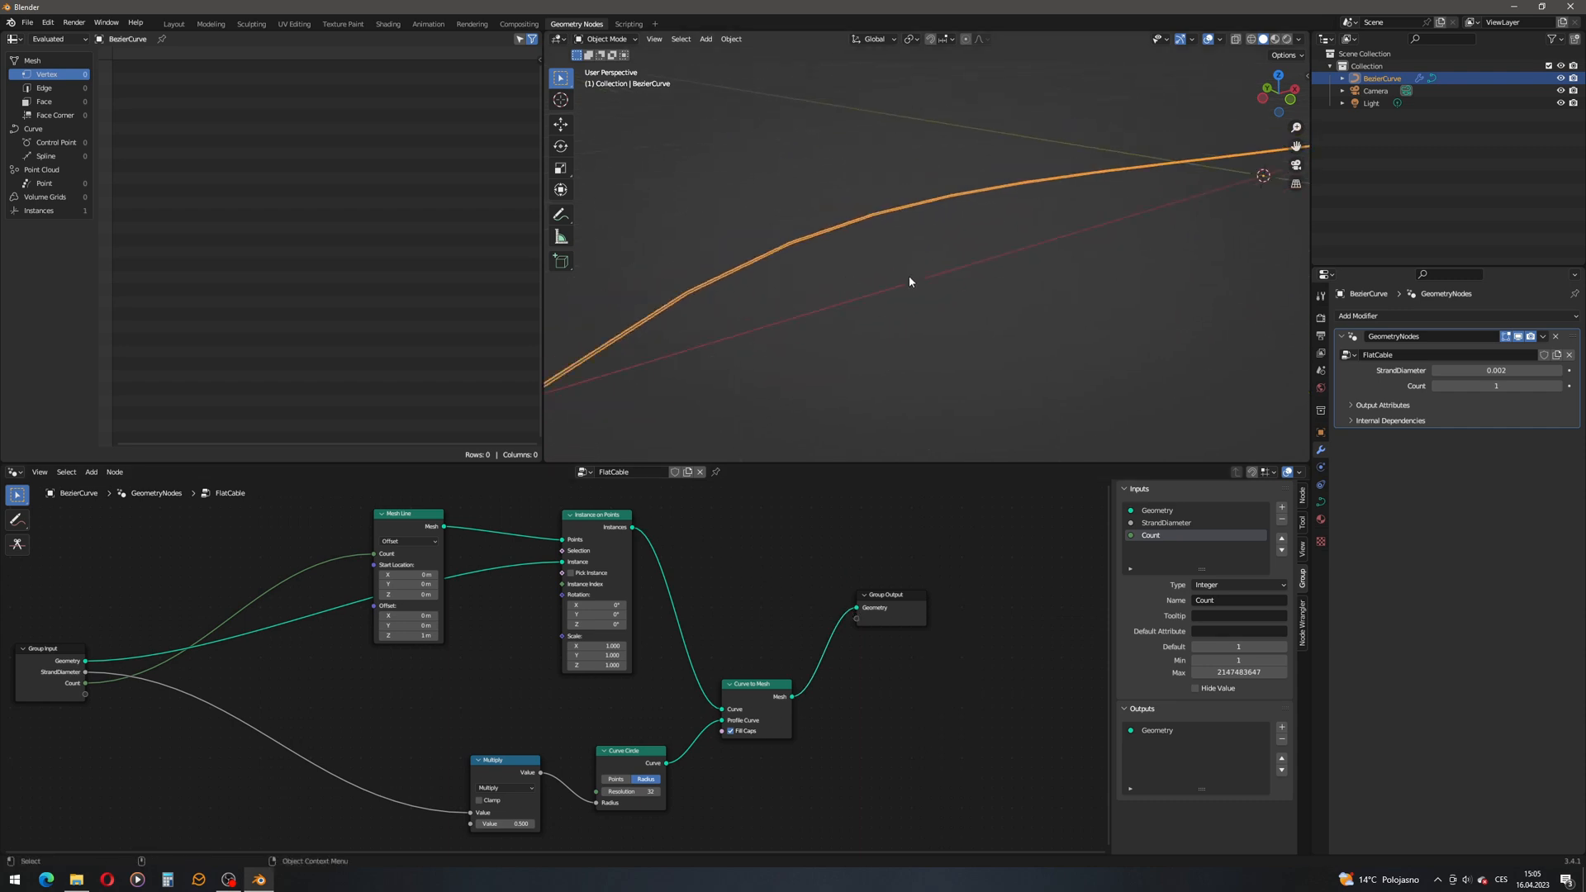
{"action": "scroll", "coordinate": [851, 279], "scroll_direction": "down", "scroll_amount": 1}
Step: Raise the modifier's Count to 4 to check the spacing of the strand copies, and return it to 1
{"action": "left_click", "coordinate": [1561, 387]}
{"action": "scroll", "coordinate": [1034, 281], "scroll_direction": "down", "scroll_amount": 6}
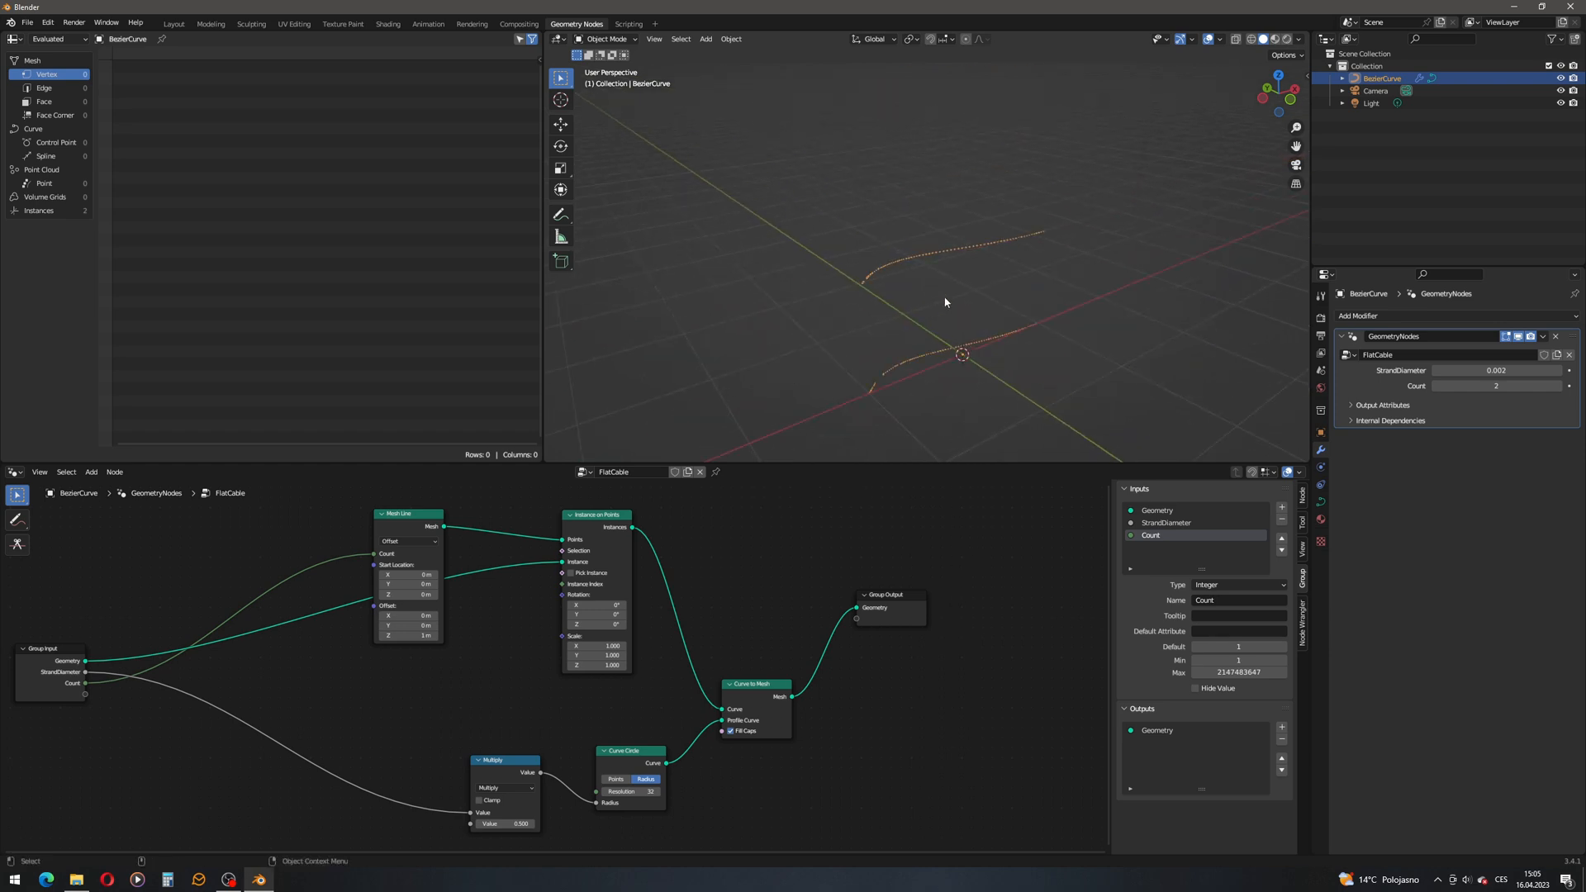
{"action": "left_click", "coordinate": [1560, 388]}
{"action": "left_click", "coordinate": [1560, 387]}
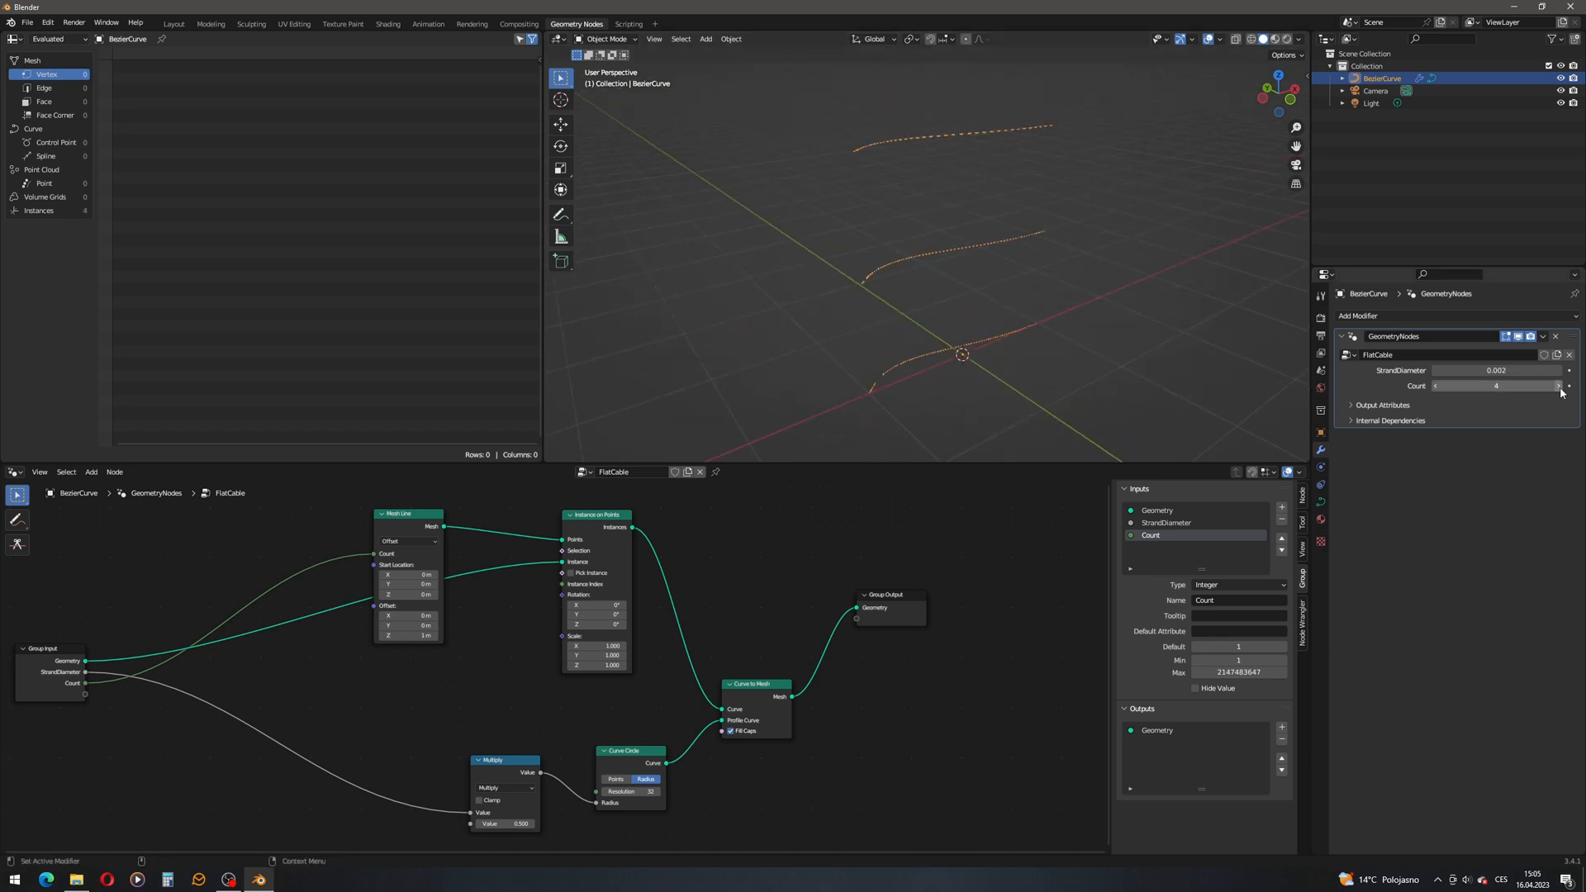
{"action": "scroll", "coordinate": [992, 262], "scroll_direction": "down", "scroll_amount": 3}
{"action": "scroll", "coordinate": [992, 262], "scroll_direction": "up", "scroll_amount": 2}
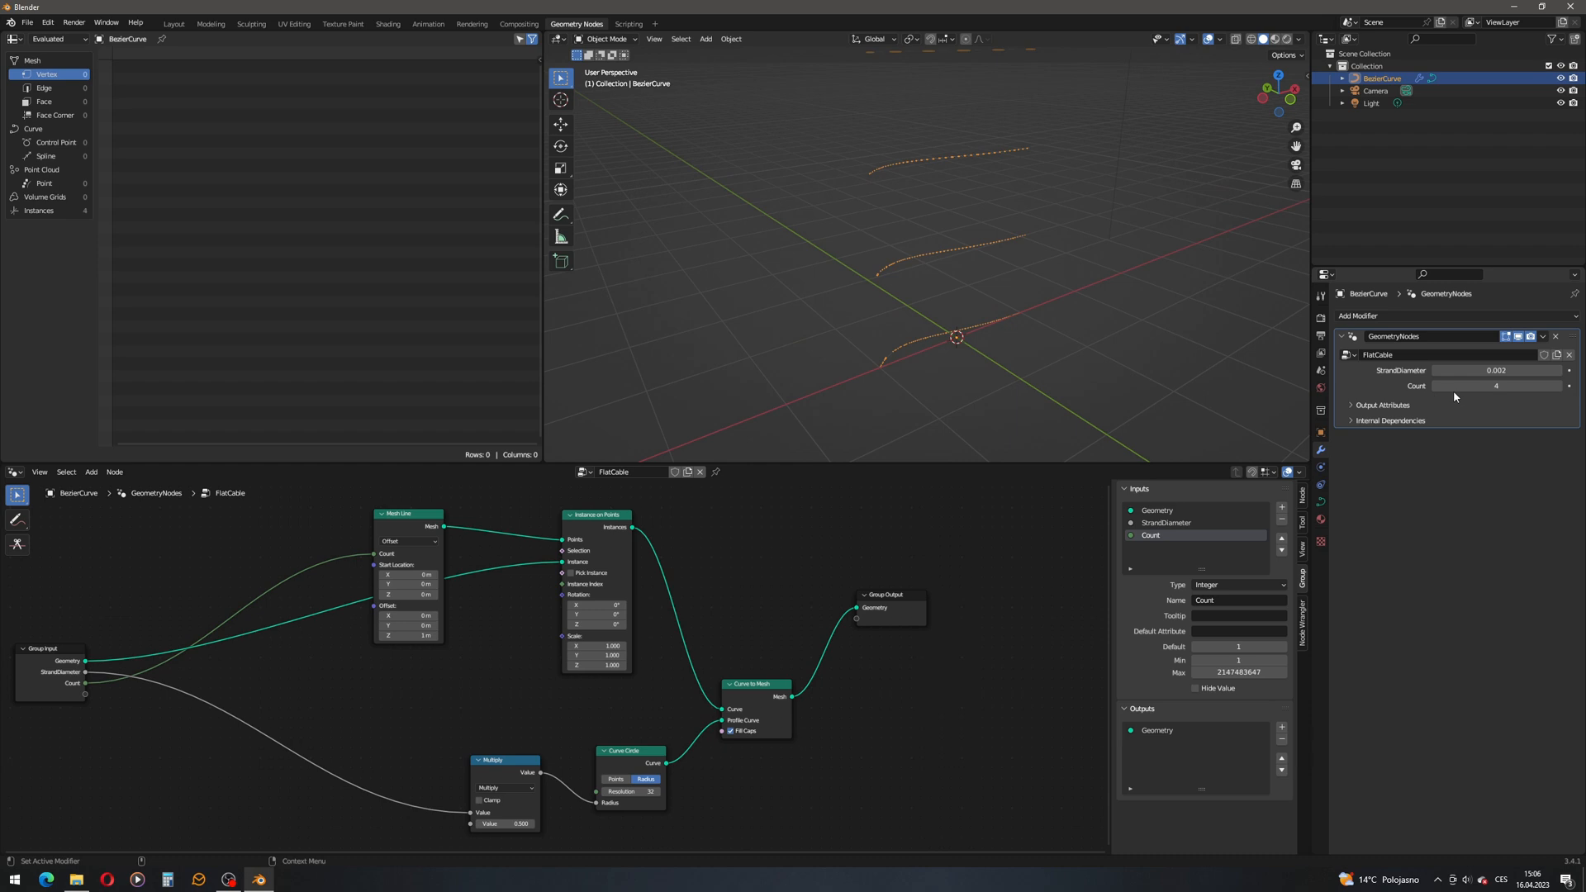
{"action": "left_click", "coordinate": [1501, 388]}
{"action": "key", "text": "Return"}
{"action": "middle_click_drag", "start_coordinate": [859, 376], "coordinate": [876, 331], "text": "shift"}
{"action": "scroll", "coordinate": [877, 347], "scroll_direction": "up", "scroll_amount": 4}
{"action": "middle_click_drag", "start_coordinate": [796, 409], "coordinate": [828, 297], "text": "shift"}
{"action": "scroll", "coordinate": [810, 347], "scroll_direction": "up", "scroll_amount": 2}
Step: Move the Mesh Line node lower, between Group Input and Instance on Points
{"action": "middle_click_drag", "start_coordinate": [438, 505], "coordinate": [687, 508]}
{"action": "left_click_drag", "start_coordinate": [662, 522], "coordinate": [685, 592]}
{"action": "scroll", "coordinate": [684, 687], "scroll_direction": "up", "scroll_amount": 2}
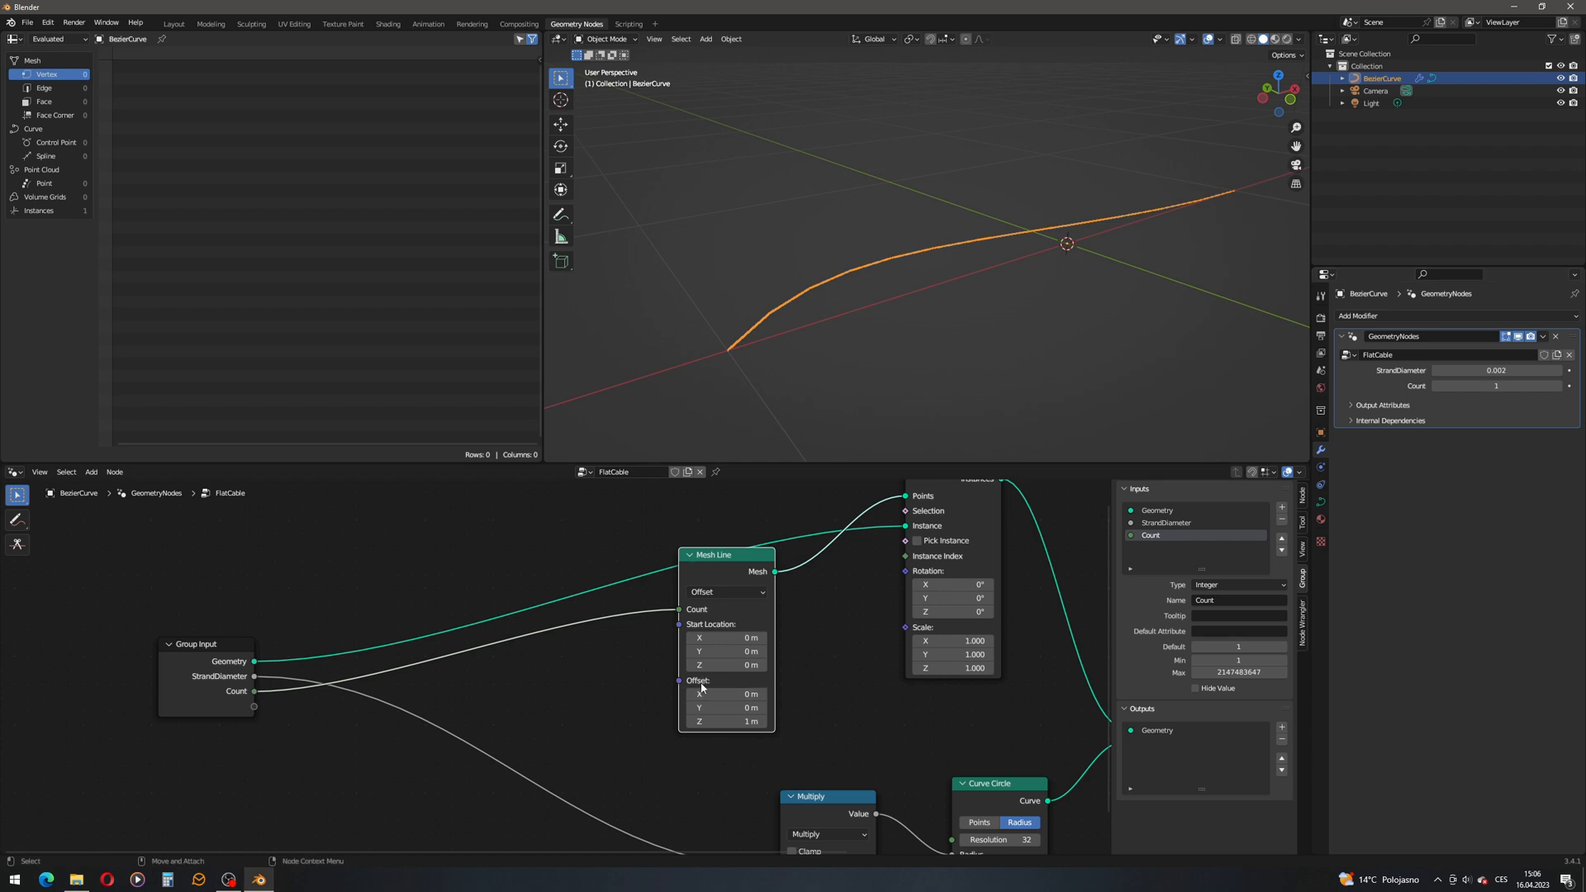
Step: Set the modifier's Count to 2 and the Mesh Line's Z offset to -0.1 m
{"action": "left_click", "coordinate": [1498, 385]}
{"action": "type", "text": "2"}
{"action": "key", "text": "Return"}
{"action": "scroll", "coordinate": [932, 231], "scroll_direction": "down", "scroll_amount": 5}
{"action": "middle_click_drag", "start_coordinate": [912, 284], "coordinate": [910, 319], "text": "shift"}
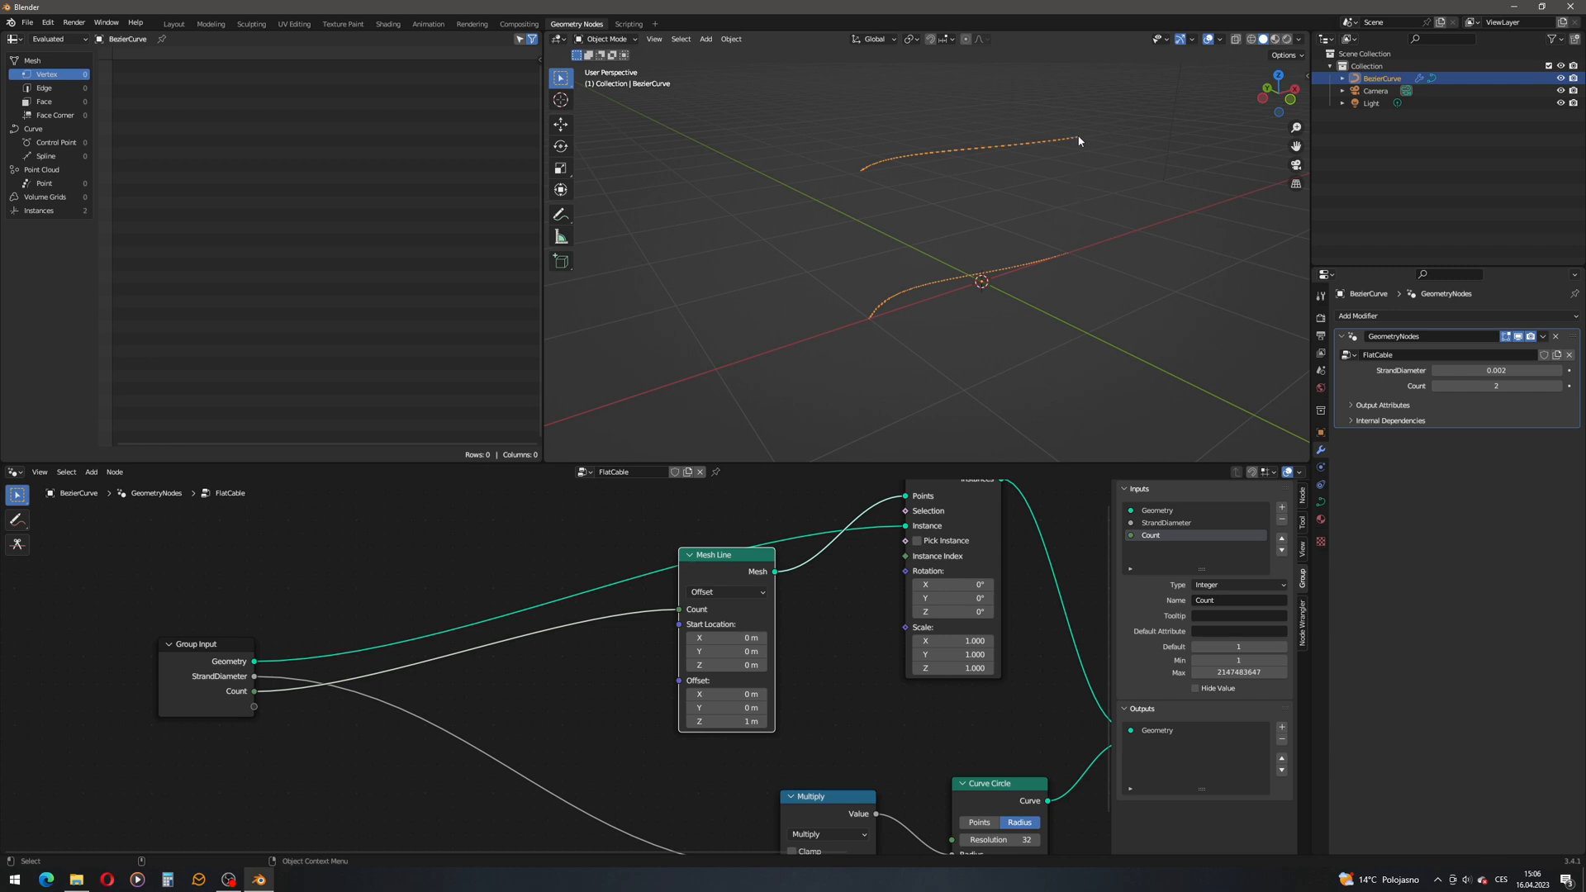
{"action": "left_click_drag", "start_coordinate": [740, 721], "coordinate": [619, 721]}
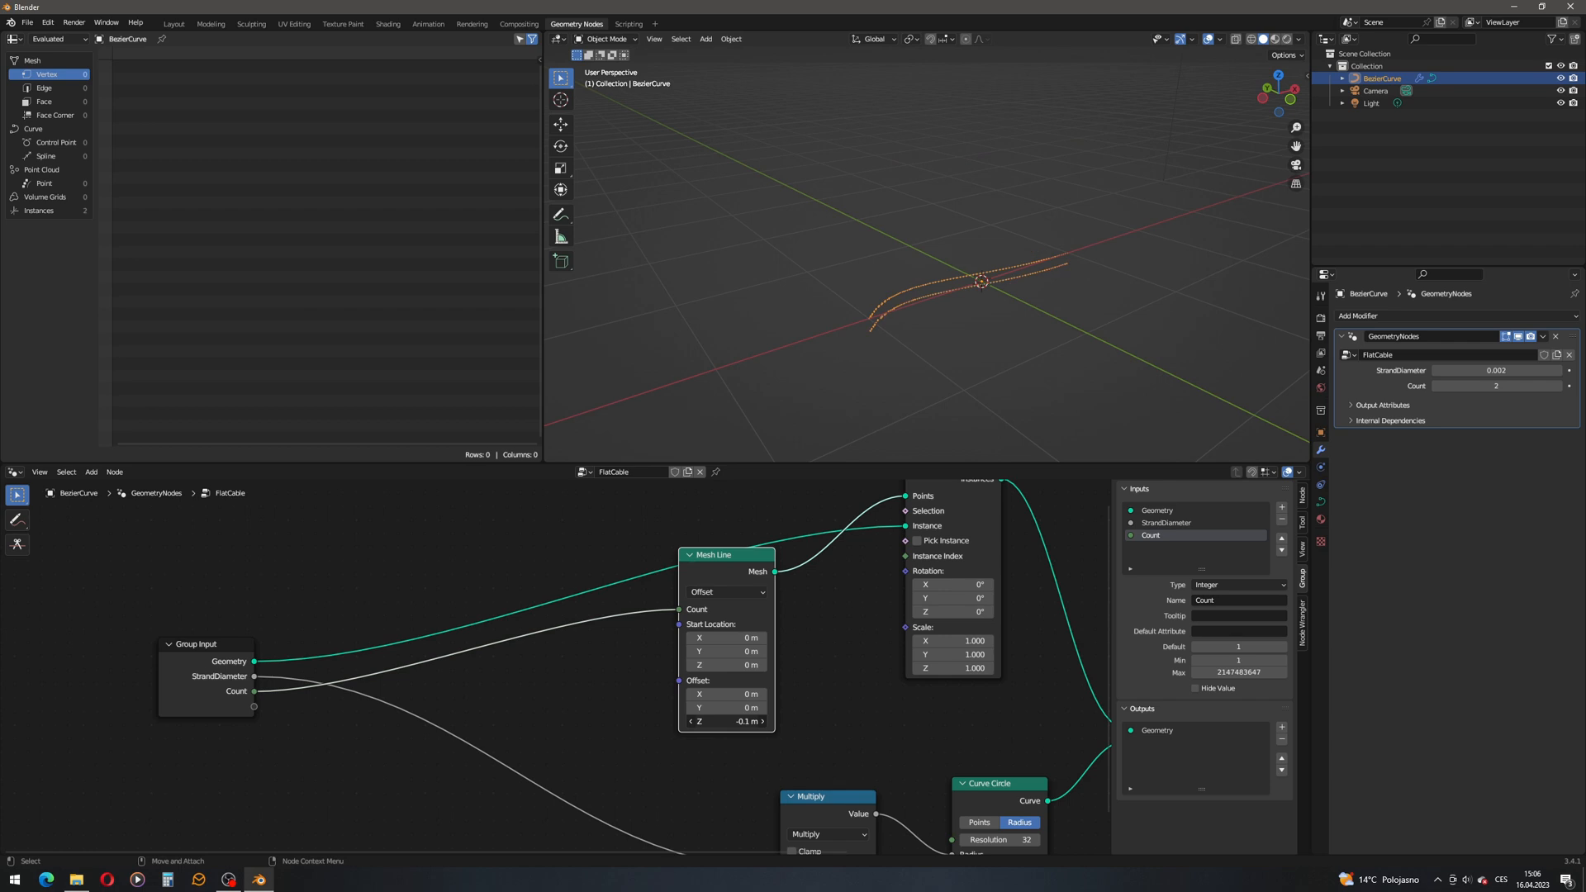
Step: Increase the modifier's Count to 8
{"action": "left_click", "coordinate": [1560, 386]}
{"action": "left_click", "coordinate": [1560, 386]}
{"action": "left_click", "coordinate": [1559, 385]}
{"action": "left_click", "coordinate": [1560, 386]}
{"action": "left_click", "coordinate": [1559, 385]}
{"action": "left_click", "coordinate": [1560, 386]}
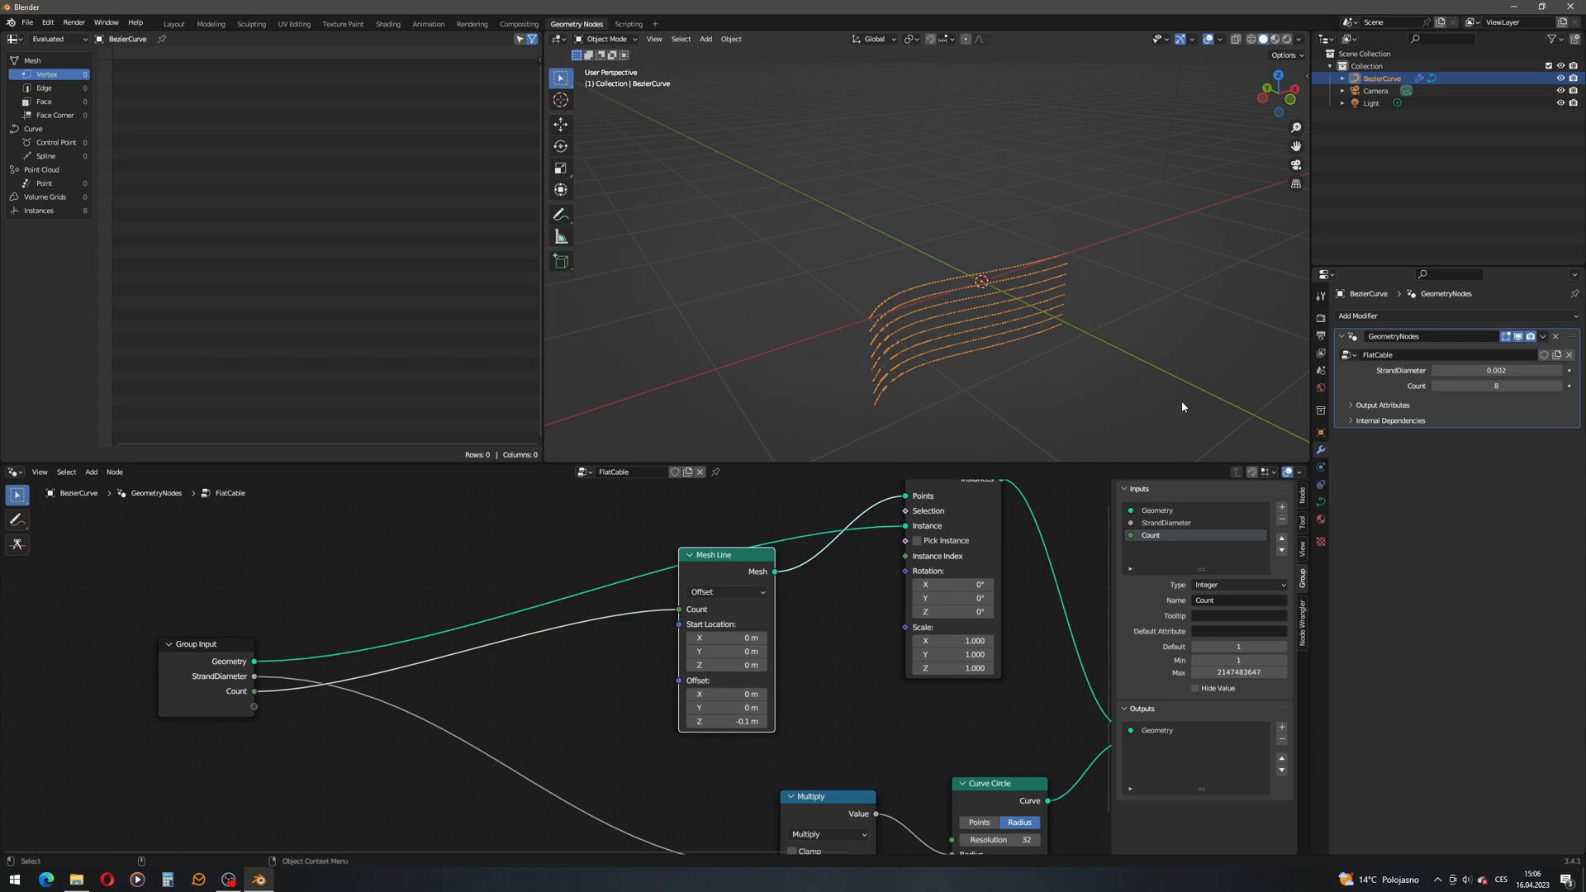
Step: Set the Mesh Line's Z offset to 0.1 m and examine the gap between neighbouring strand ends
{"action": "left_click", "coordinate": [727, 721]}
{"action": "type", "text": "0.1"}
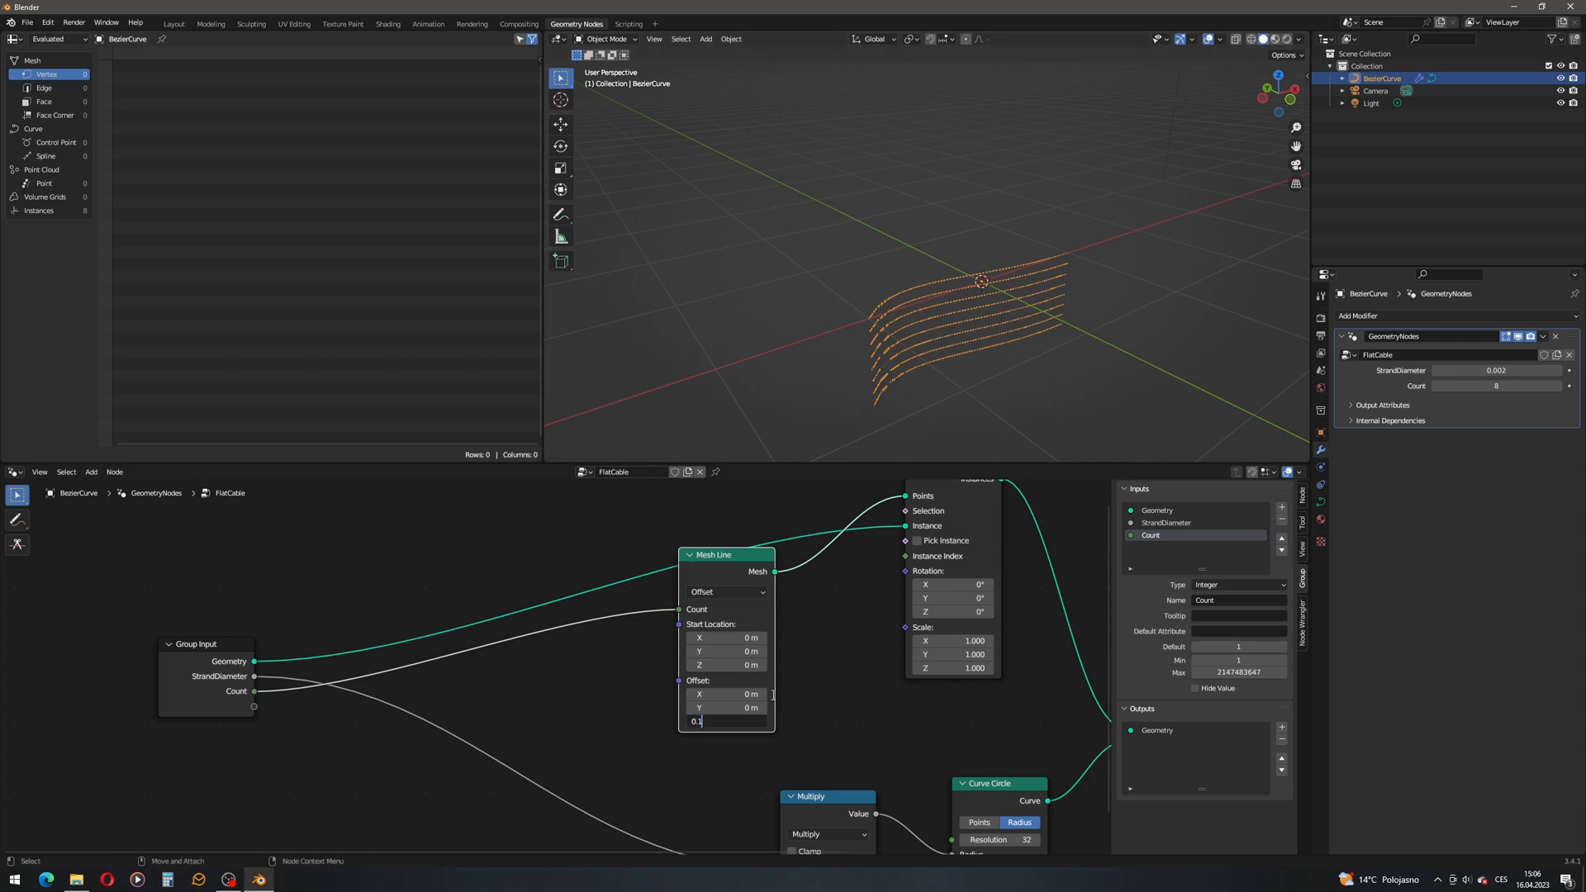
{"action": "key", "text": "Return"}
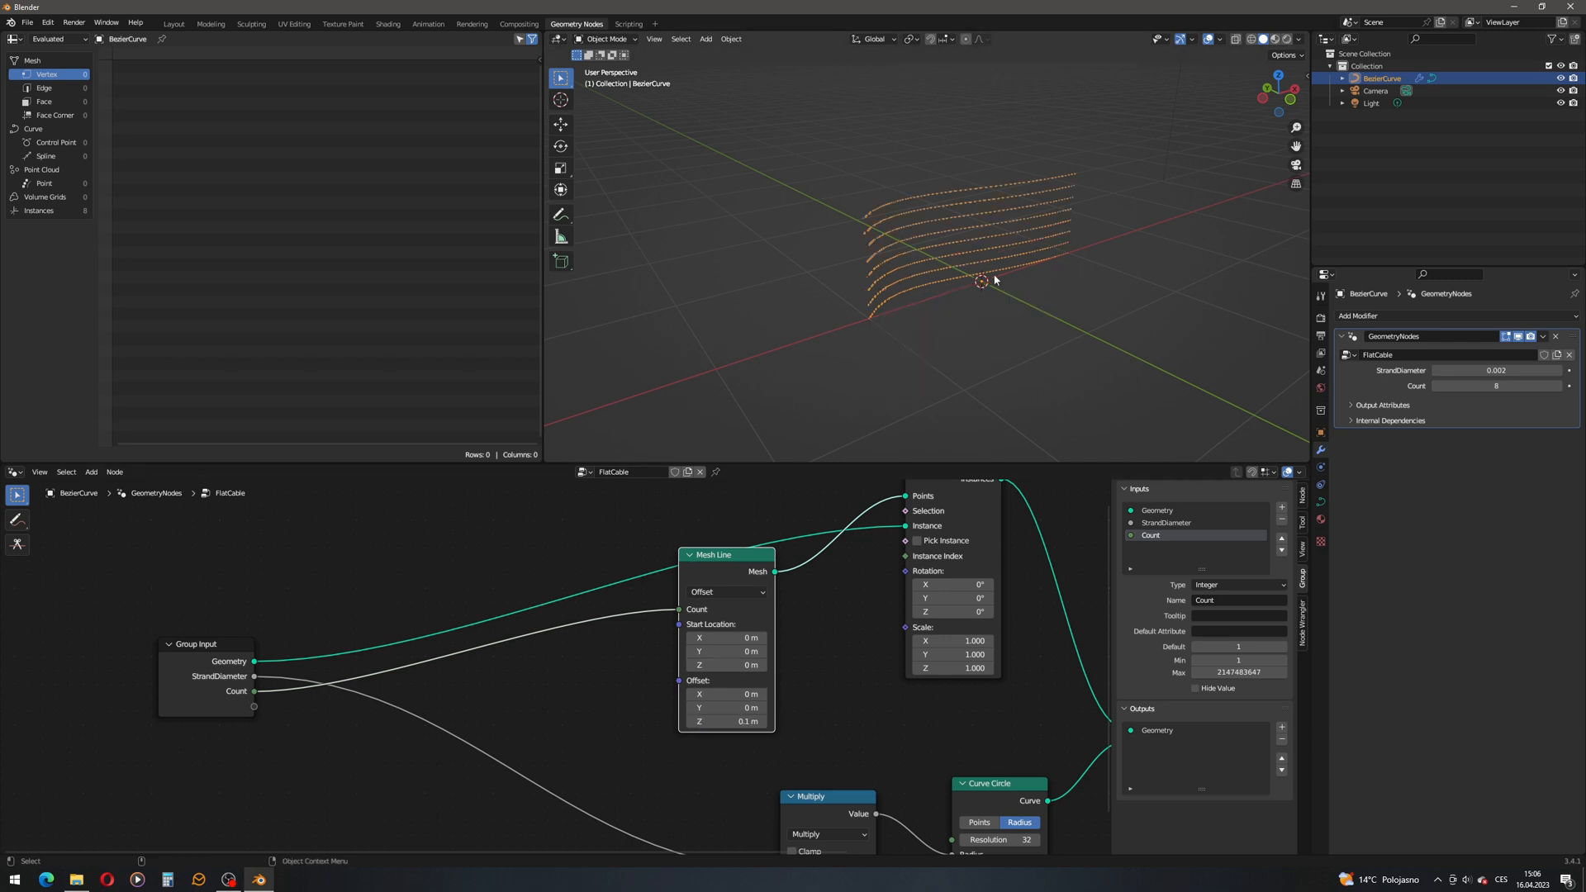
{"action": "scroll", "coordinate": [905, 295], "scroll_direction": "up", "scroll_amount": 2}
{"action": "scroll", "coordinate": [813, 292], "scroll_direction": "up", "scroll_amount": 3}
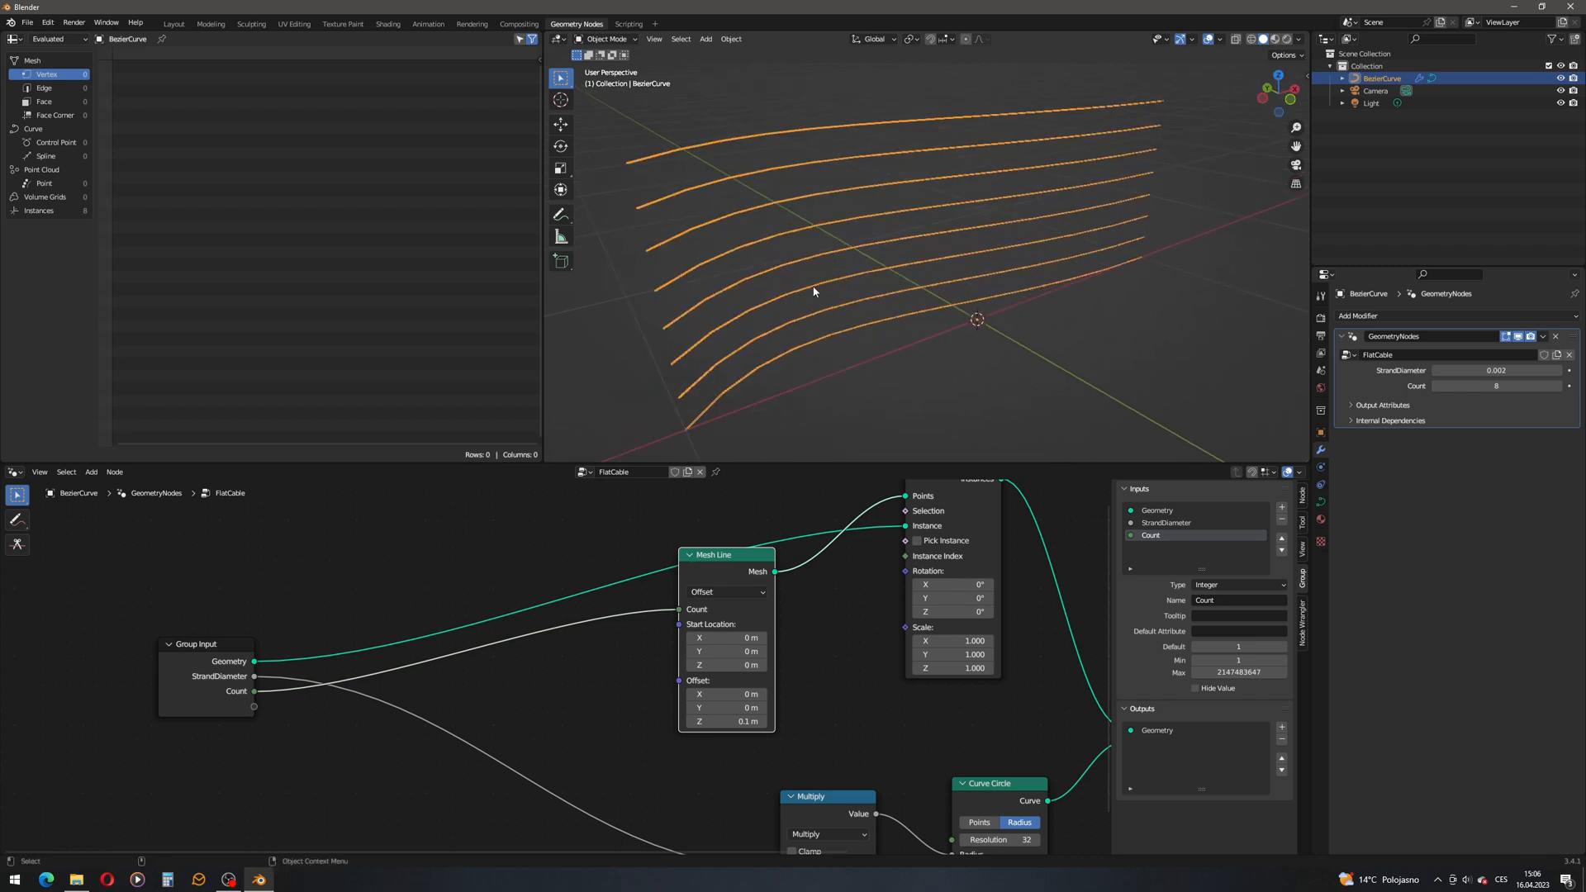
{"action": "scroll", "coordinate": [686, 421], "scroll_direction": "up", "scroll_amount": 8}
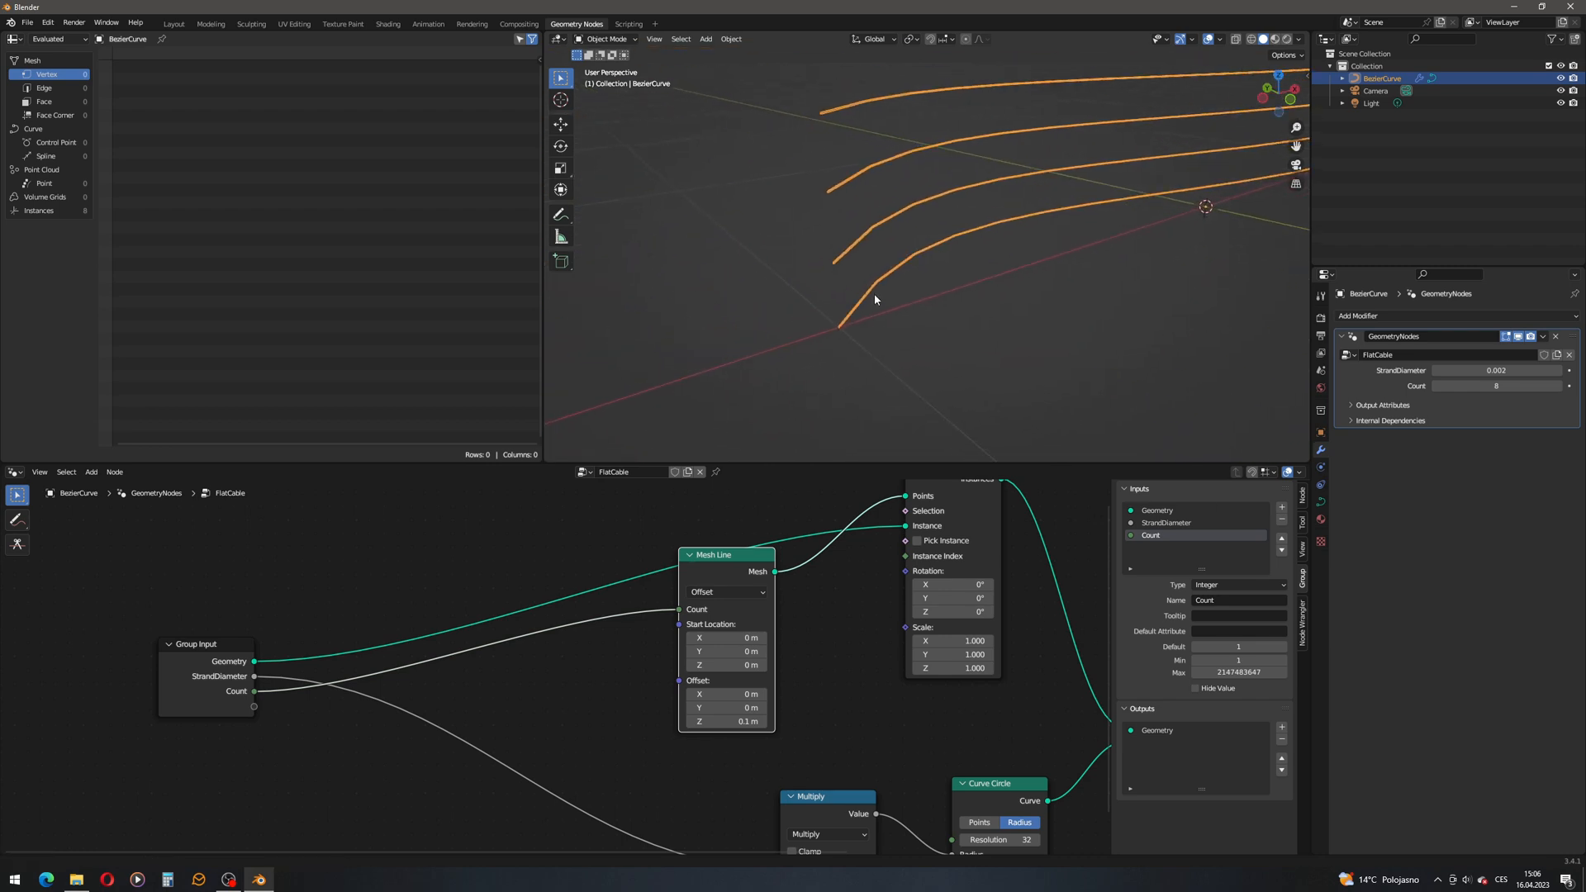
{"action": "middle_click_drag", "start_coordinate": [810, 370], "coordinate": [883, 333], "text": "shift"}
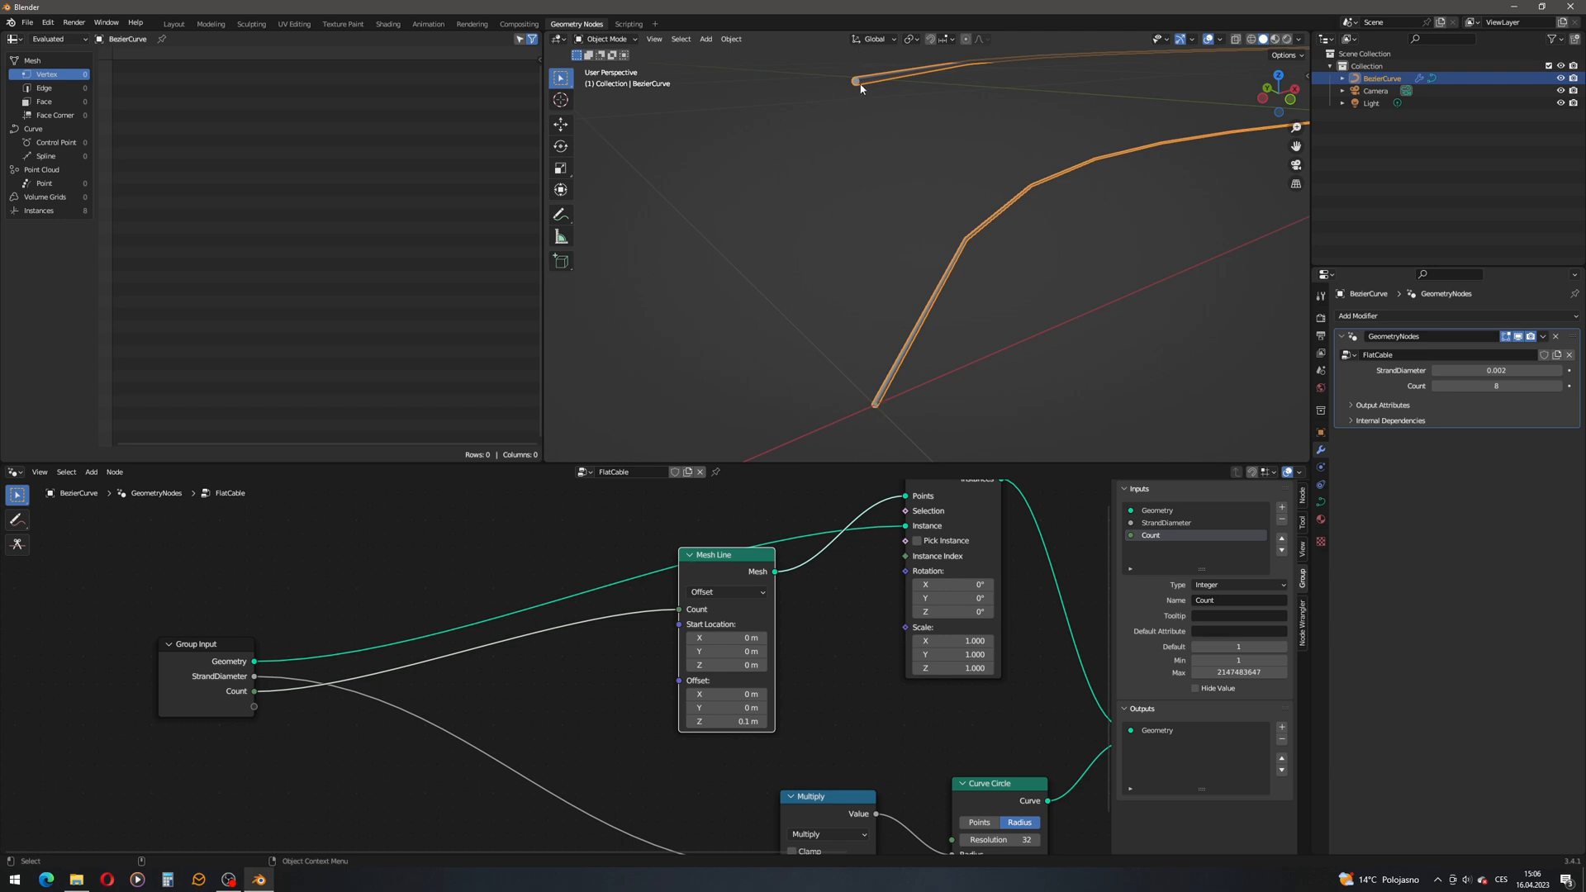
{"action": "scroll", "coordinate": [879, 355], "scroll_direction": "down", "scroll_amount": 3}
{"action": "middle_click_drag", "start_coordinate": [1038, 278], "coordinate": [931, 321], "text": "shift"}
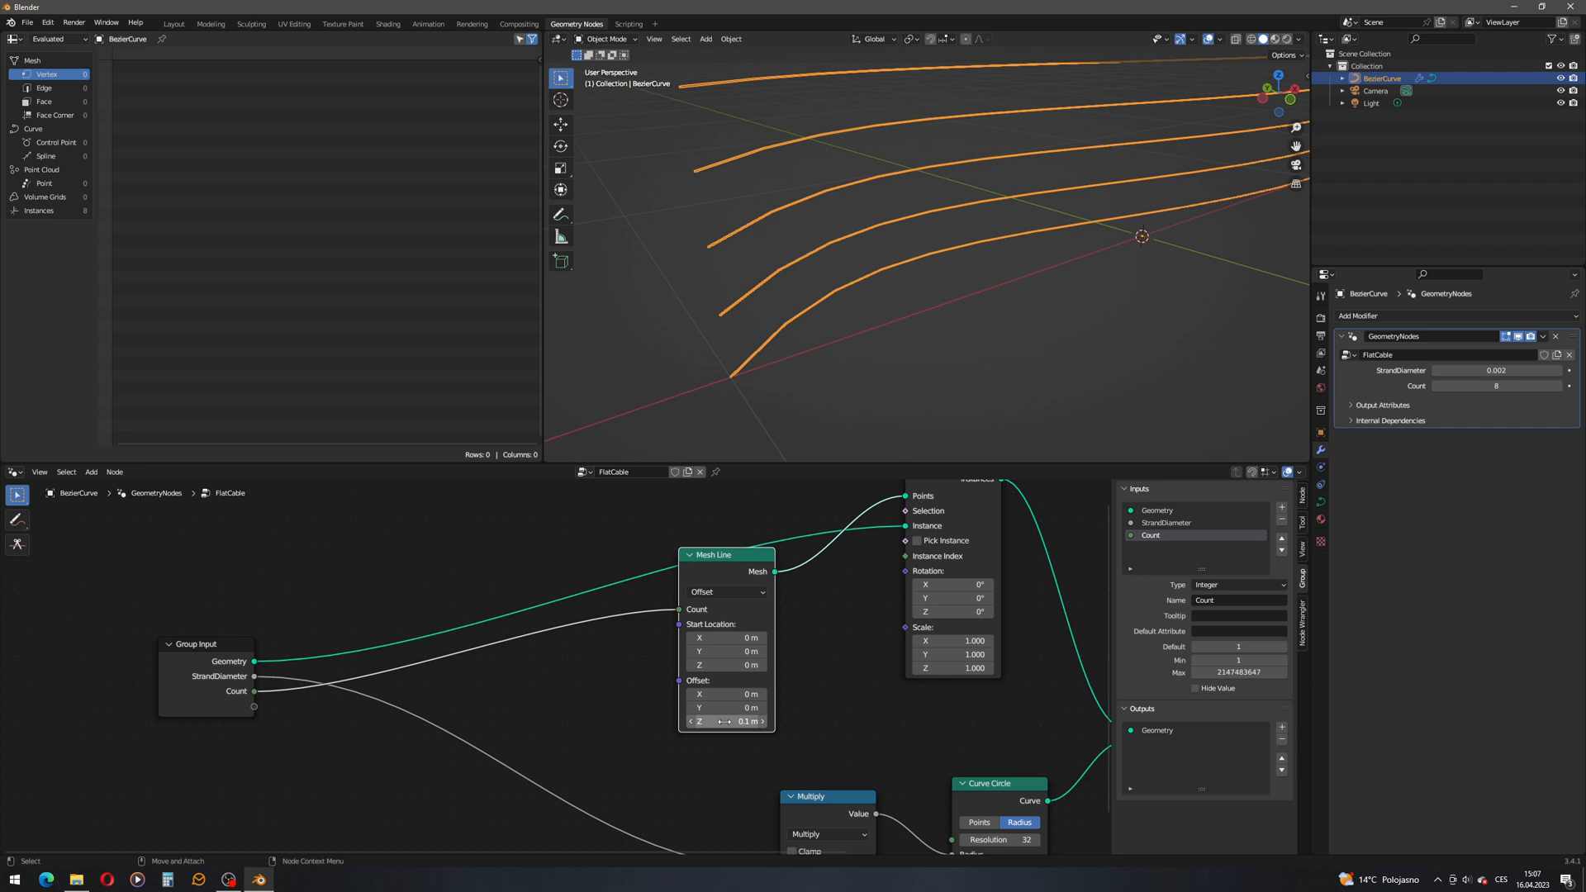
Step: Add a Combine XYZ node and place it between the Group Input and Mesh Line nodes
{"action": "left_click", "coordinate": [96, 478]}
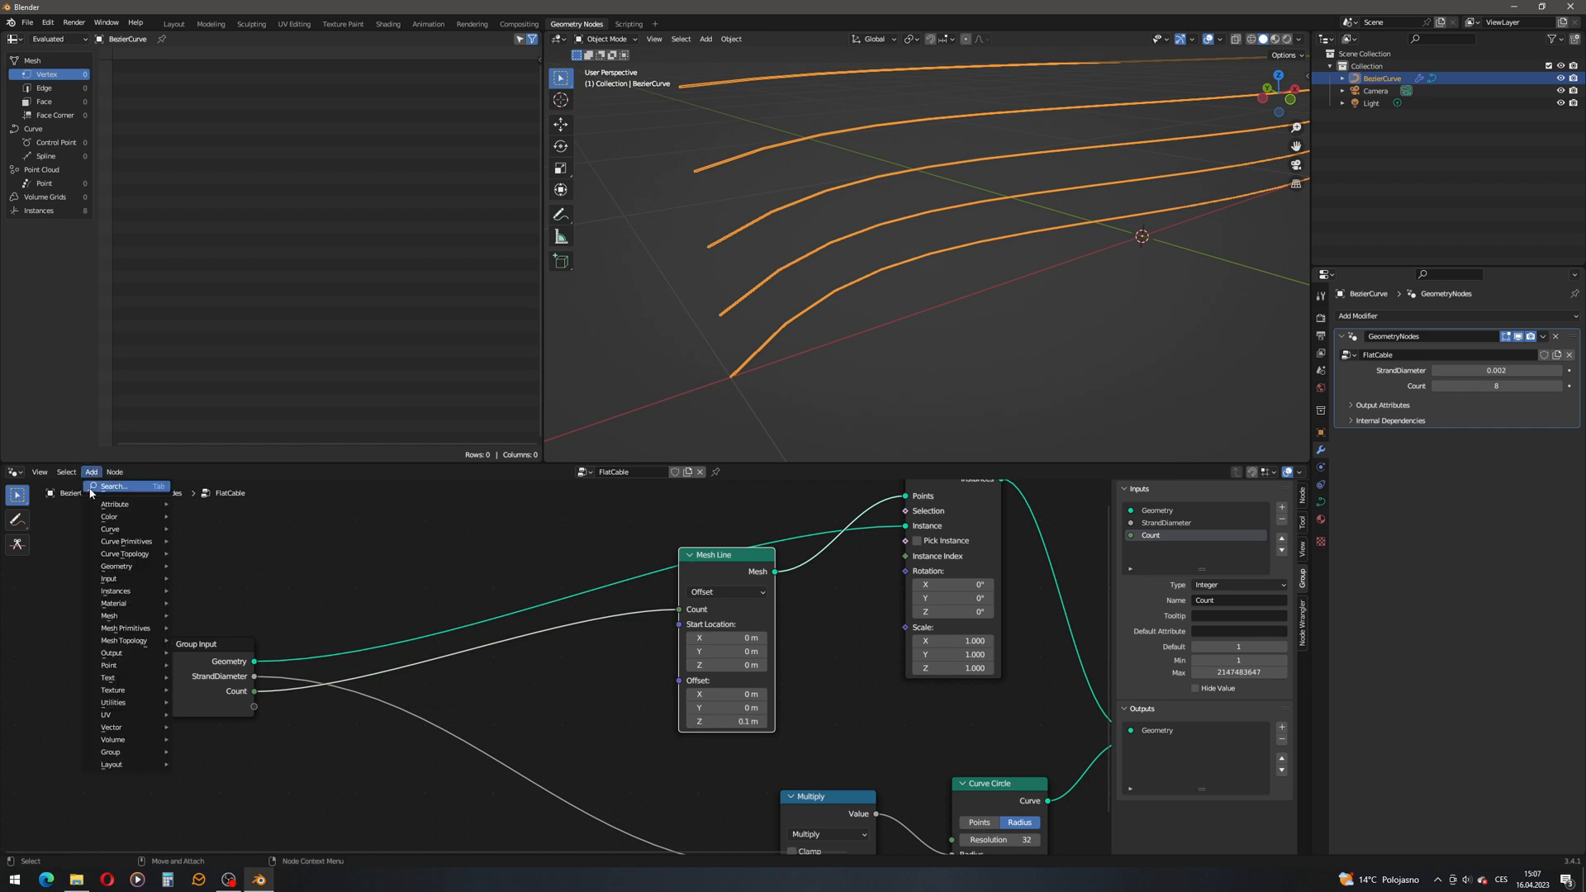
{"action": "left_click", "coordinate": [94, 489]}
{"action": "type", "text": "combin"}
{"action": "key", "text": "Return"}
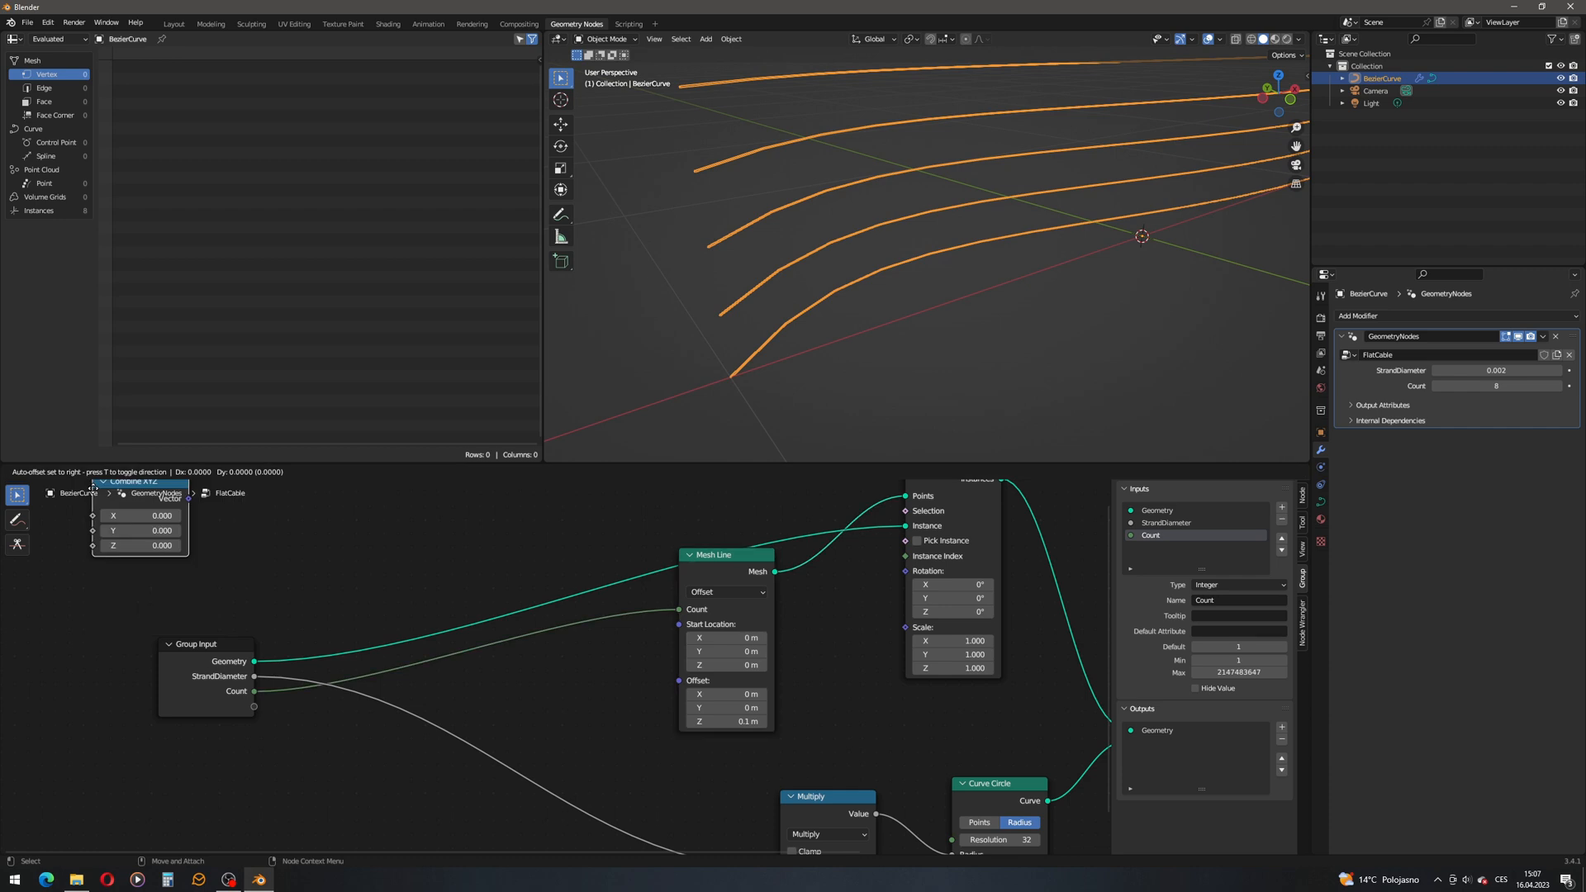
{"action": "left_click", "coordinate": [531, 665]}
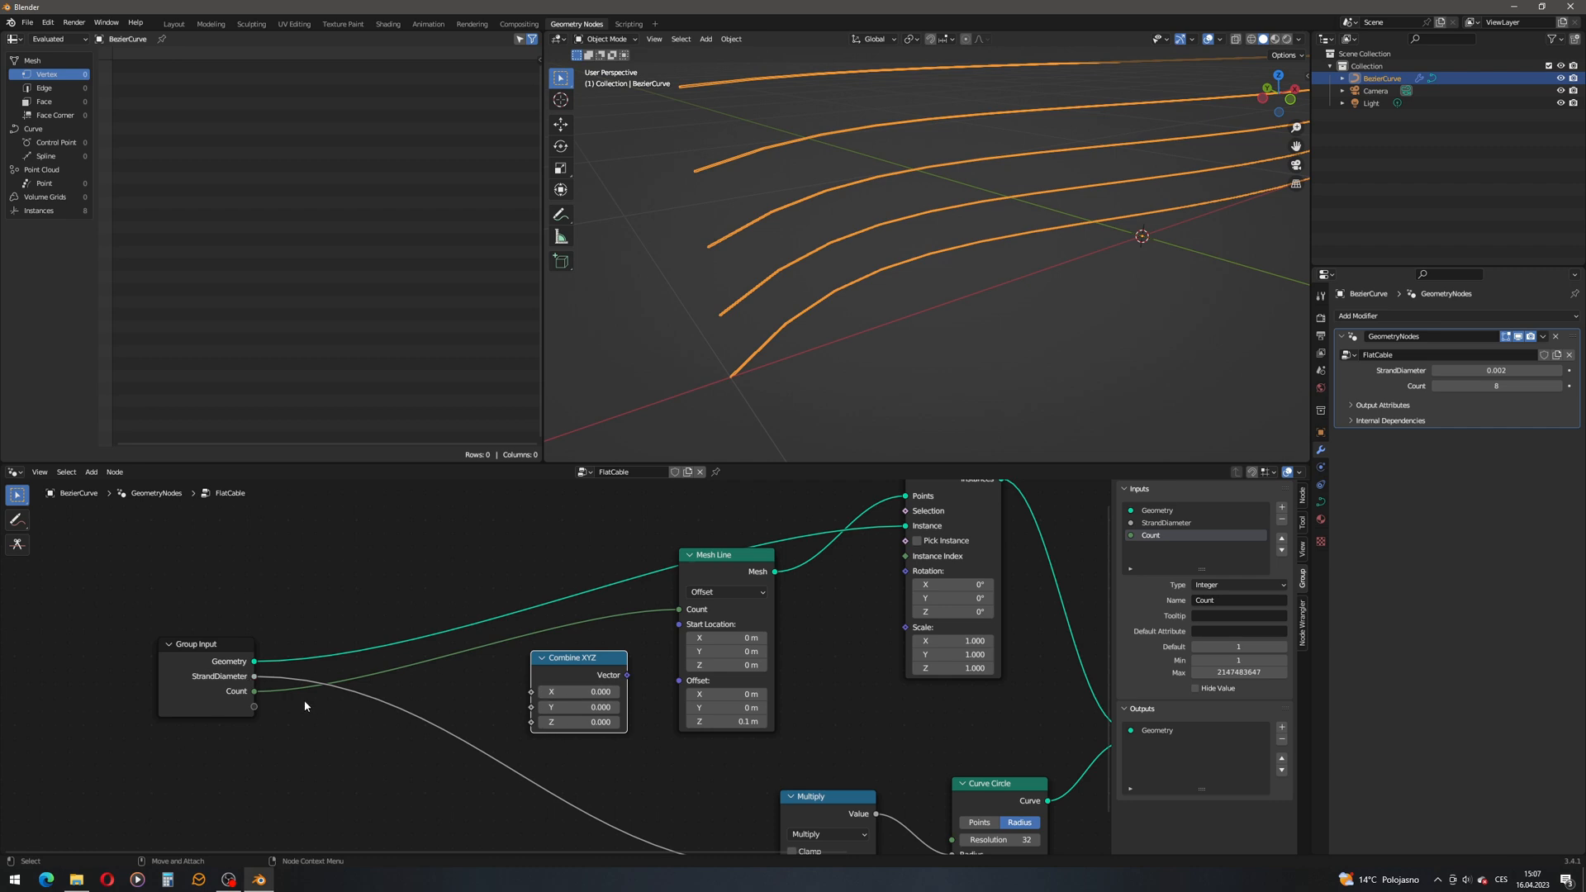
Step: Connect StrandDiameter to Combine XYZ's Z and its Vector output to the Mesh Line's Offset, and inspect the strand spacing
{"action": "left_click_drag", "start_coordinate": [255, 677], "coordinate": [530, 724]}
{"action": "left_click_drag", "start_coordinate": [628, 676], "coordinate": [679, 681]}
{"action": "scroll", "coordinate": [741, 378], "scroll_direction": "up", "scroll_amount": 3}
{"action": "middle_click_drag", "start_coordinate": [740, 378], "coordinate": [880, 309]}
{"action": "scroll", "coordinate": [1012, 239], "scroll_direction": "down", "scroll_amount": 5}
{"action": "scroll", "coordinate": [940, 280], "scroll_direction": "up", "scroll_amount": 4}
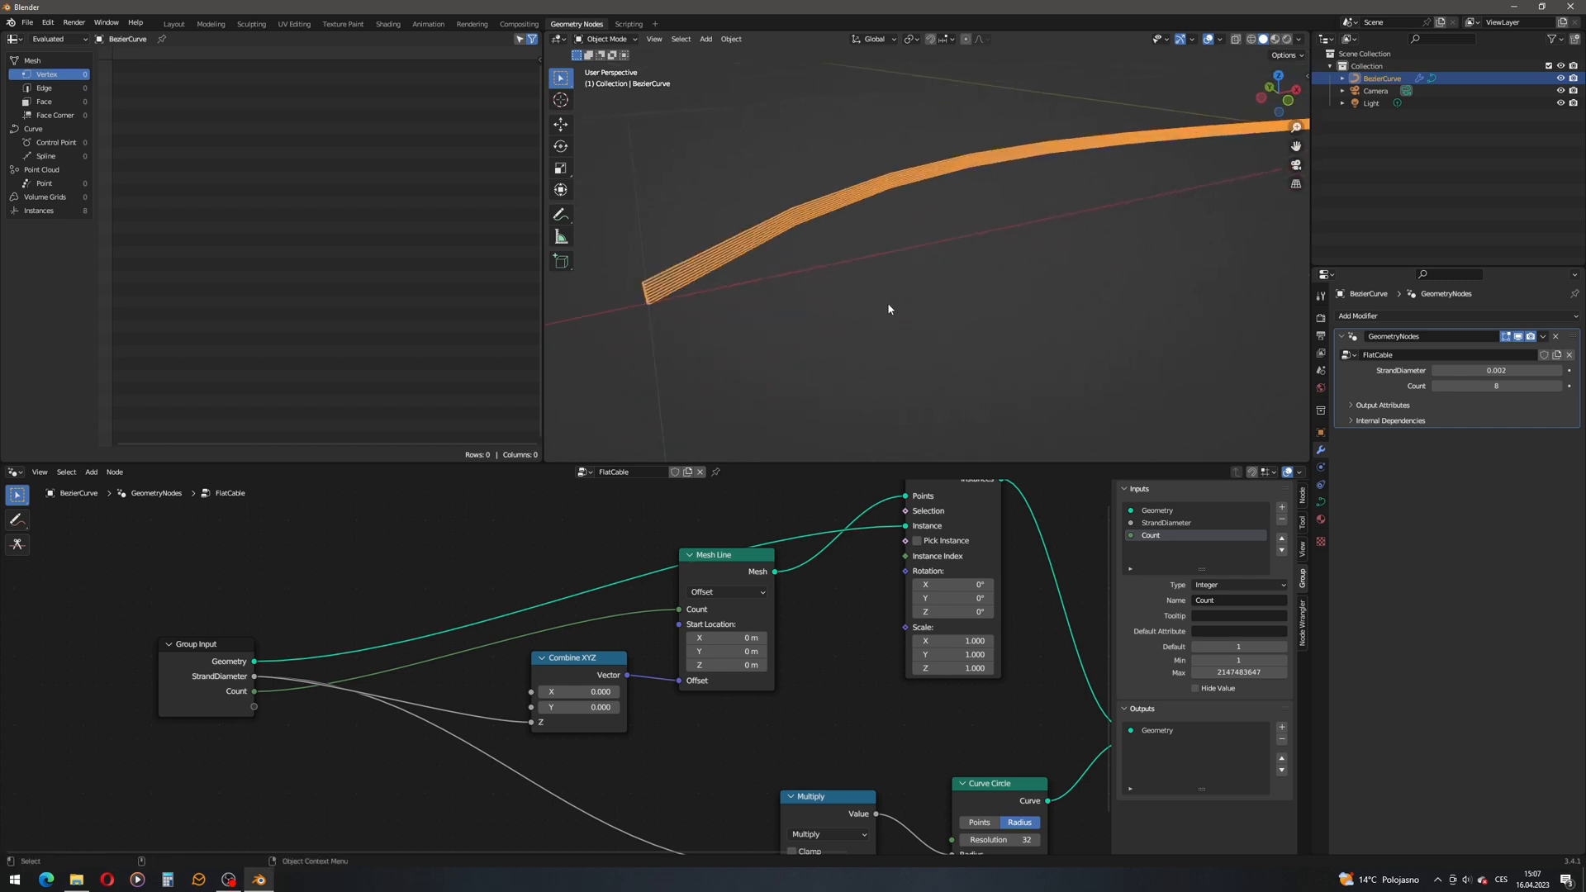